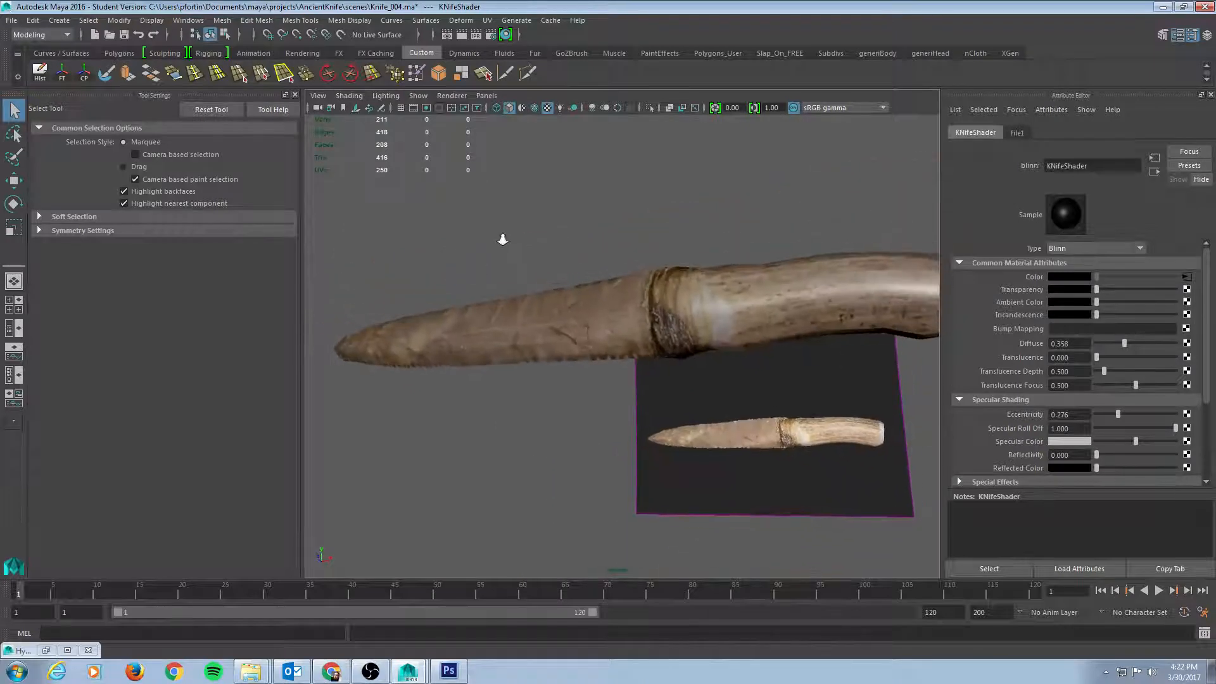
- Switch from the Maya knife scene to Photoshop and duplicate Layer 0 of KnifeColor.png
{"action": "mouse_move", "coordinate": [613, 242]}
{"action": "left_mouse_down", "text": "alt"}
{"action": "mouse_move", "coordinate": [630, 279]}
{"action": "mouse_move", "coordinate": [631, 246]}
{"action": "mouse_move", "coordinate": [603, 195]}
{"action": "mouse_move", "coordinate": [578, 212]}
{"action": "mouse_move", "coordinate": [609, 241]}
{"action": "left_mouse_up", "text": "alt"}
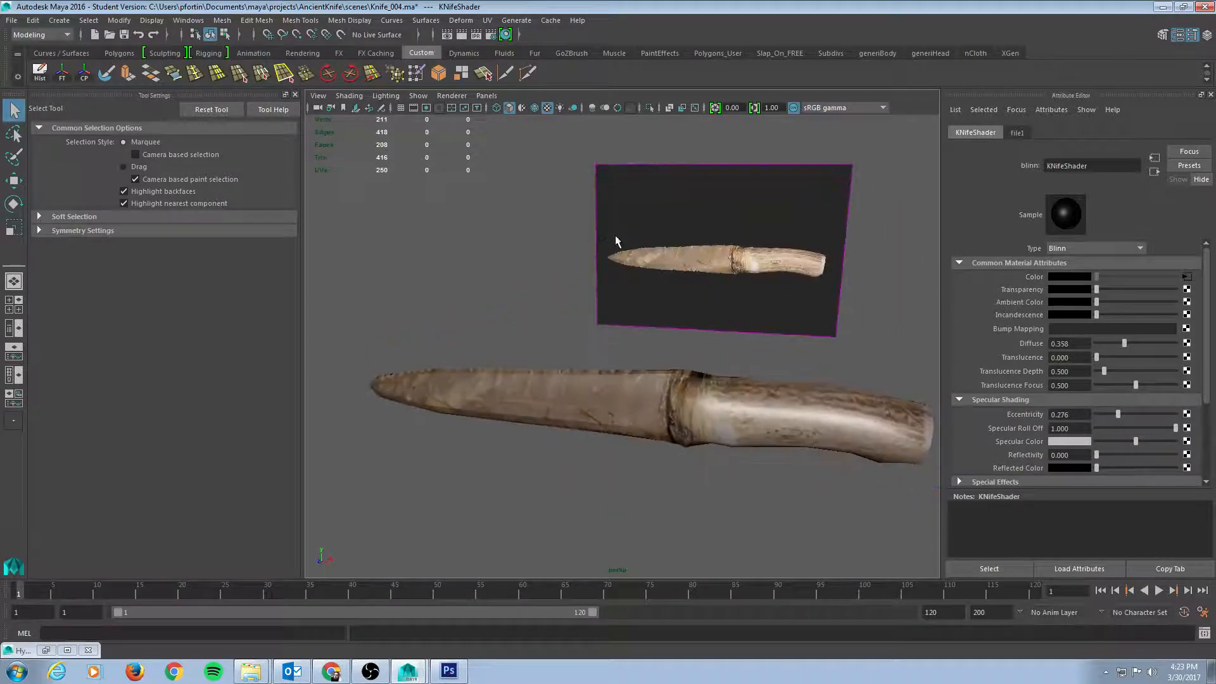
{"action": "key", "text": "alt+Tab"}
{"action": "key", "text": "alt+Tab"}
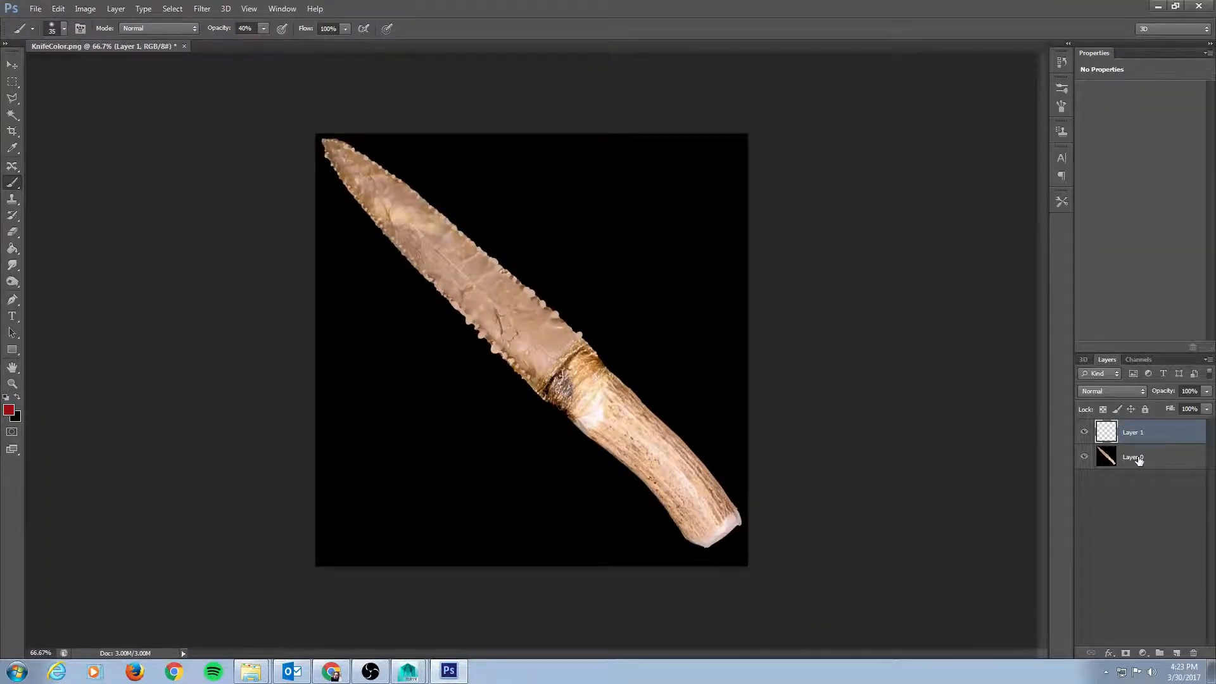
{"action": "left_click", "coordinate": [1137, 458]}
{"action": "right_click", "coordinate": [1136, 458]}
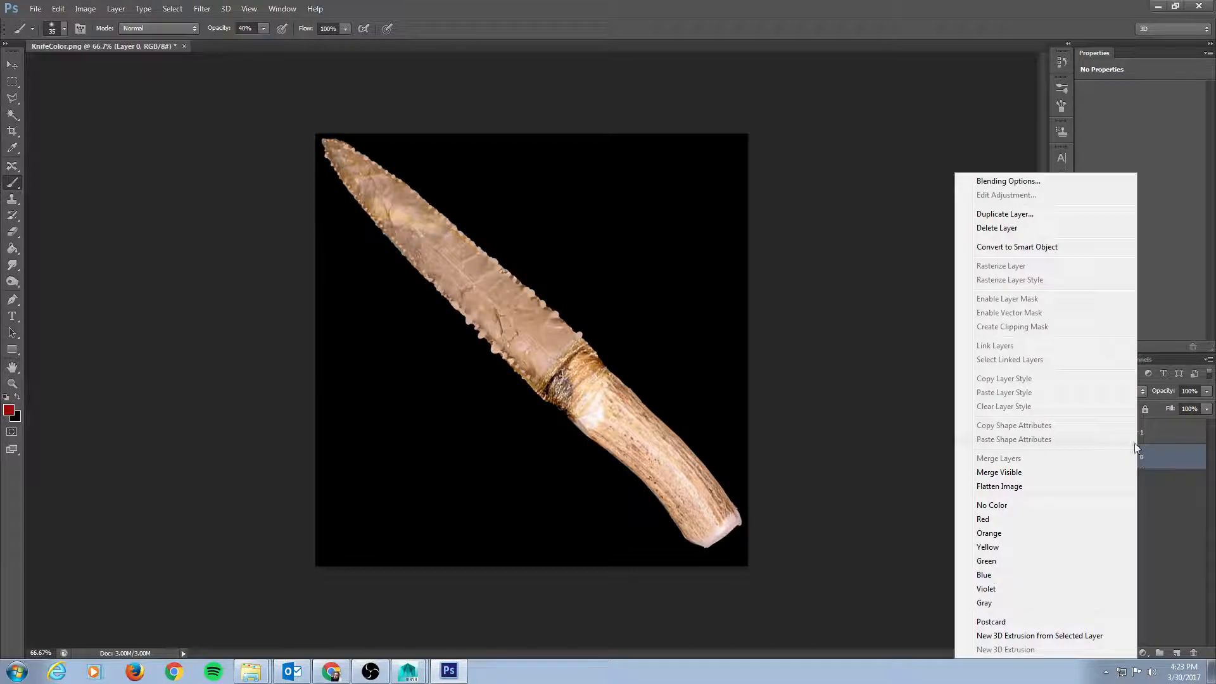
{"action": "left_click", "coordinate": [1010, 215]}
{"action": "left_click", "coordinate": [712, 206]}
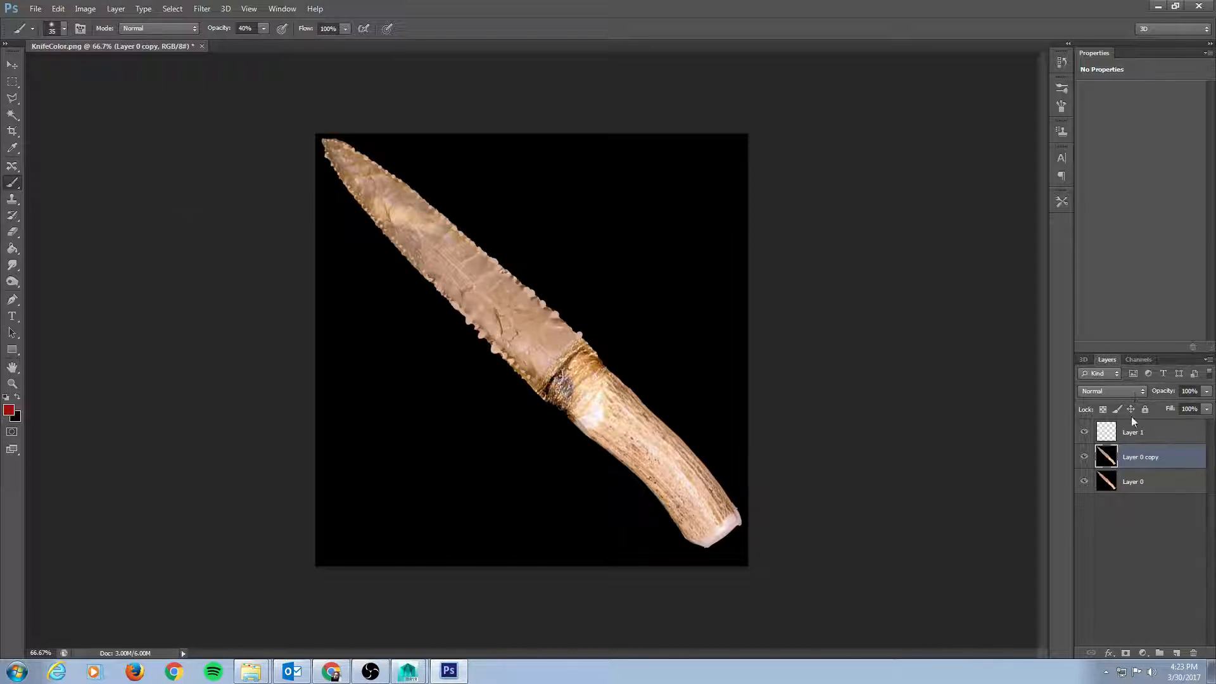
- Add a Hue/Saturation adjustment layer above Layer 0 copy and set its saturation to -100
{"action": "left_click", "coordinate": [1143, 653]}
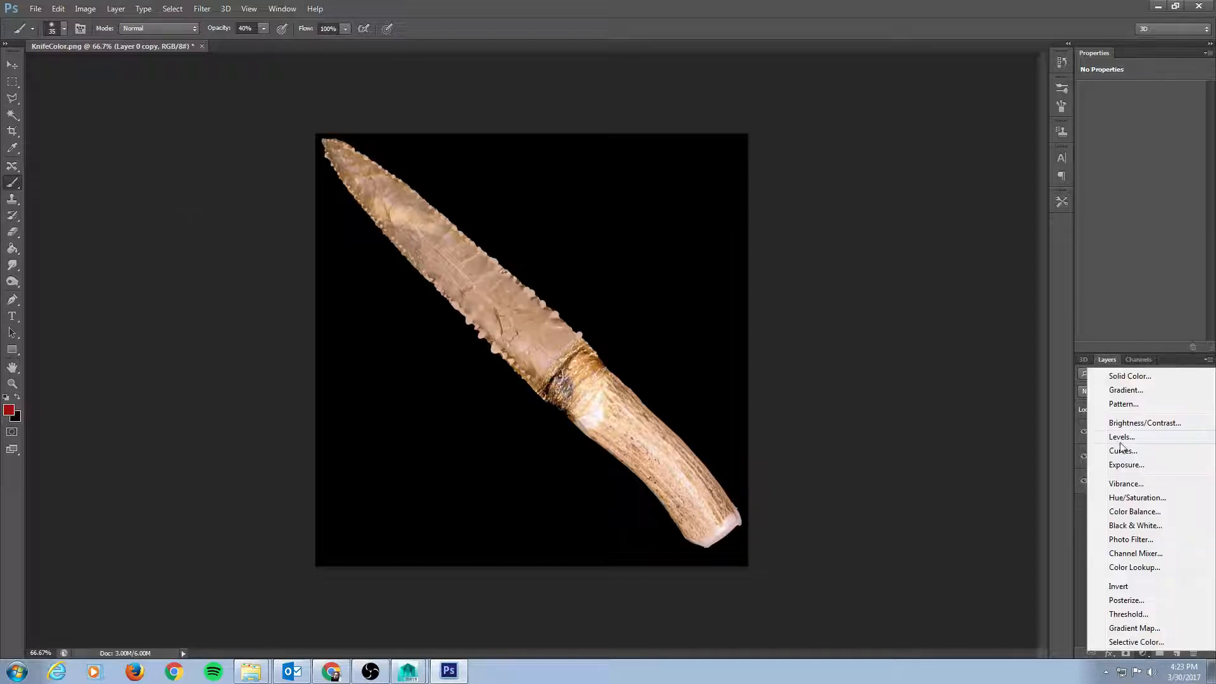
{"action": "left_click", "coordinate": [1149, 498]}
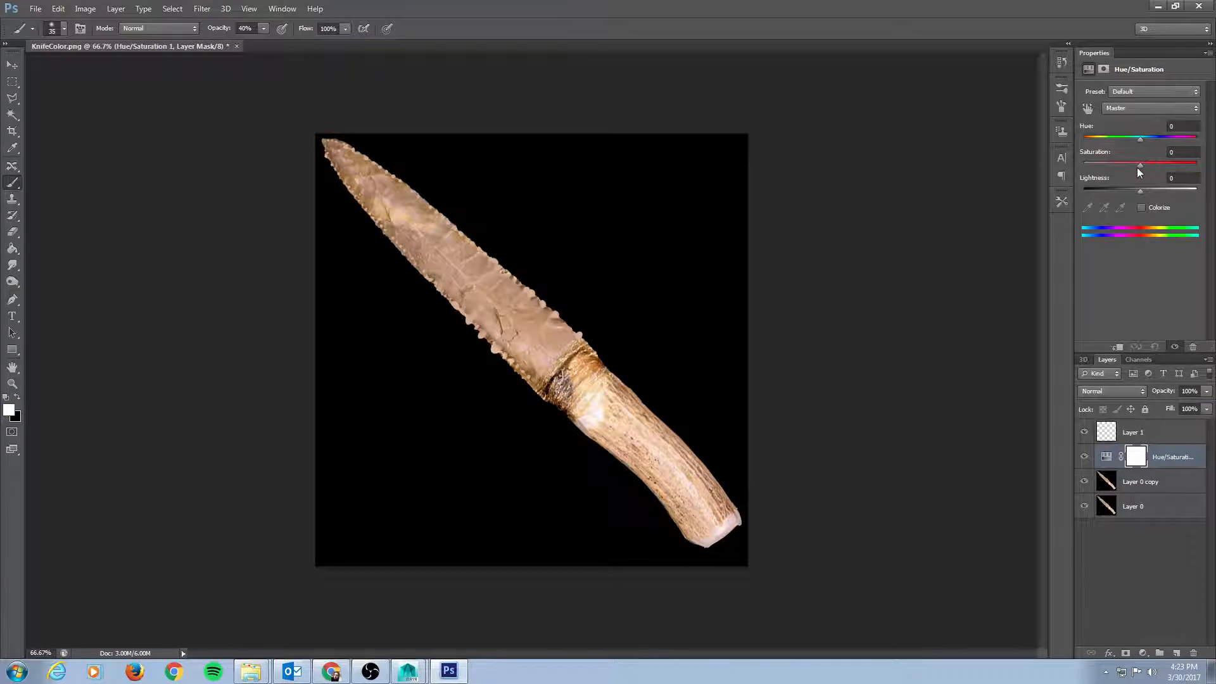
{"action": "left_click_drag", "start_coordinate": [1140, 166], "coordinate": [1083, 166]}
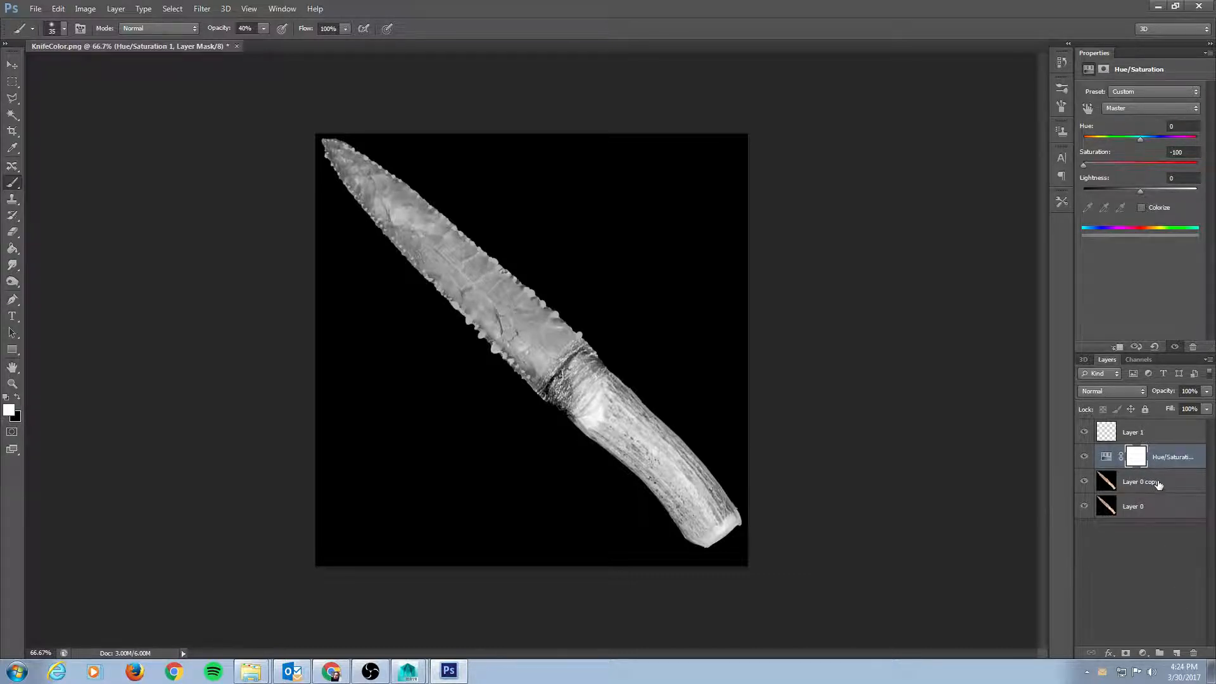
- Merge the Hue/Saturation adjustment layer with Layer 0 copy
{"action": "left_click", "coordinate": [1158, 485]}
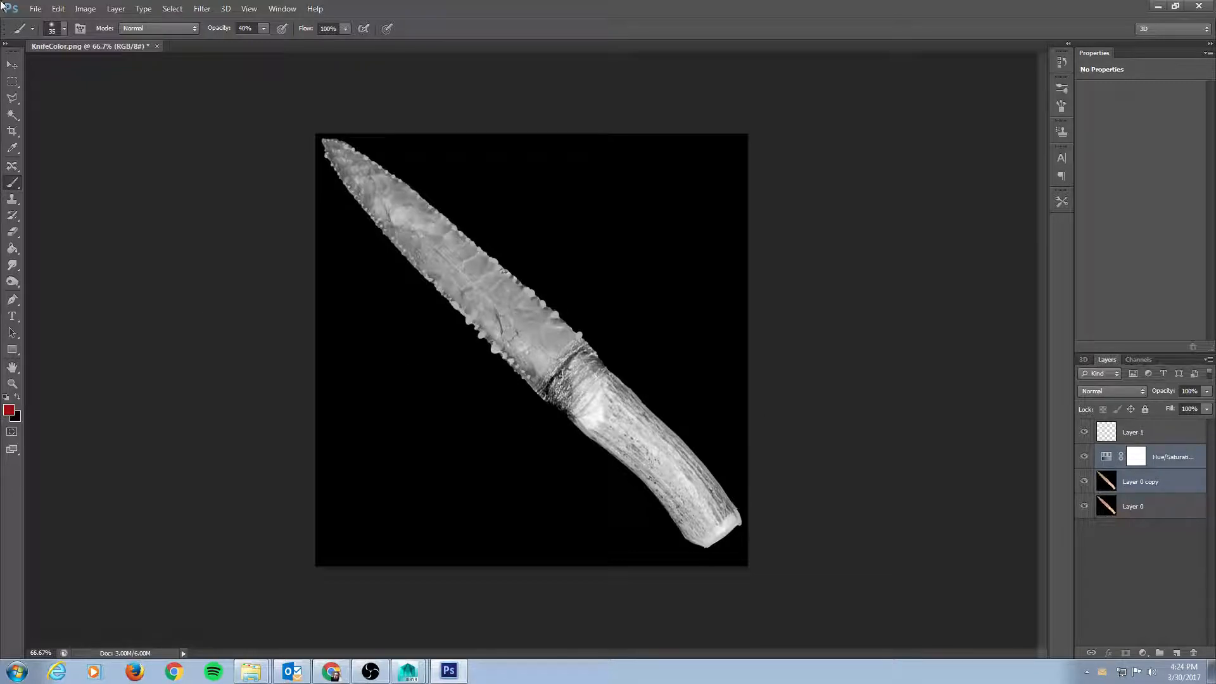
{"action": "left_click", "coordinate": [116, 8]}
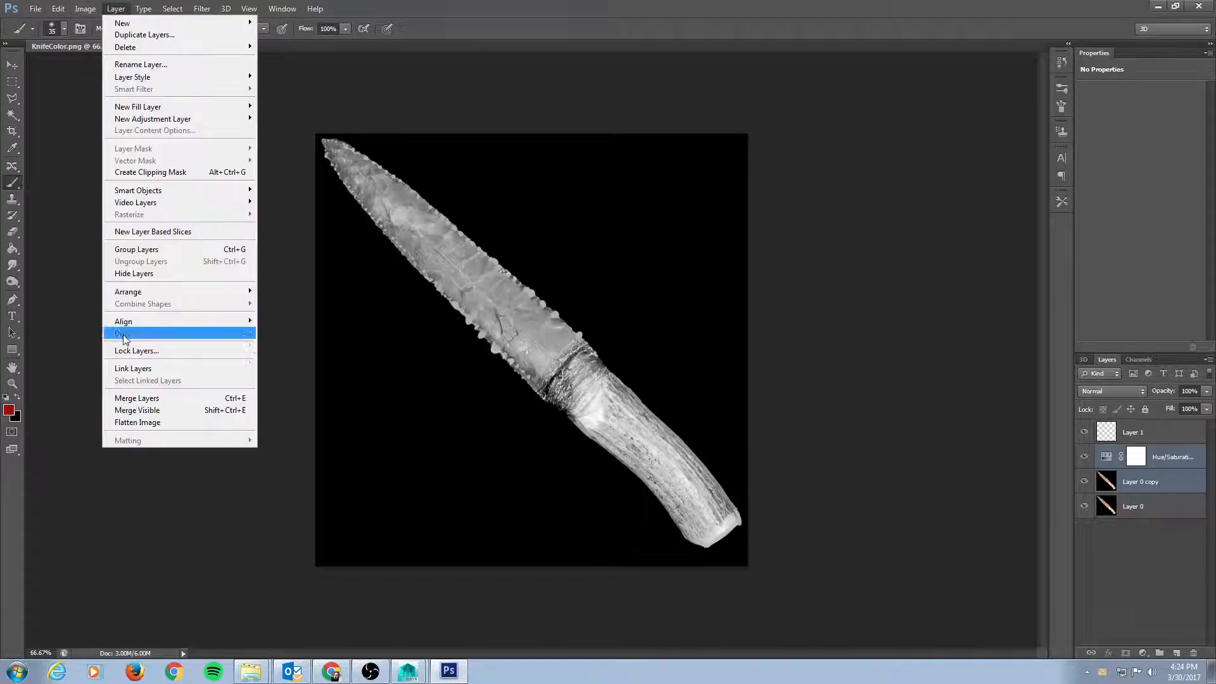
{"action": "left_click", "coordinate": [163, 400]}
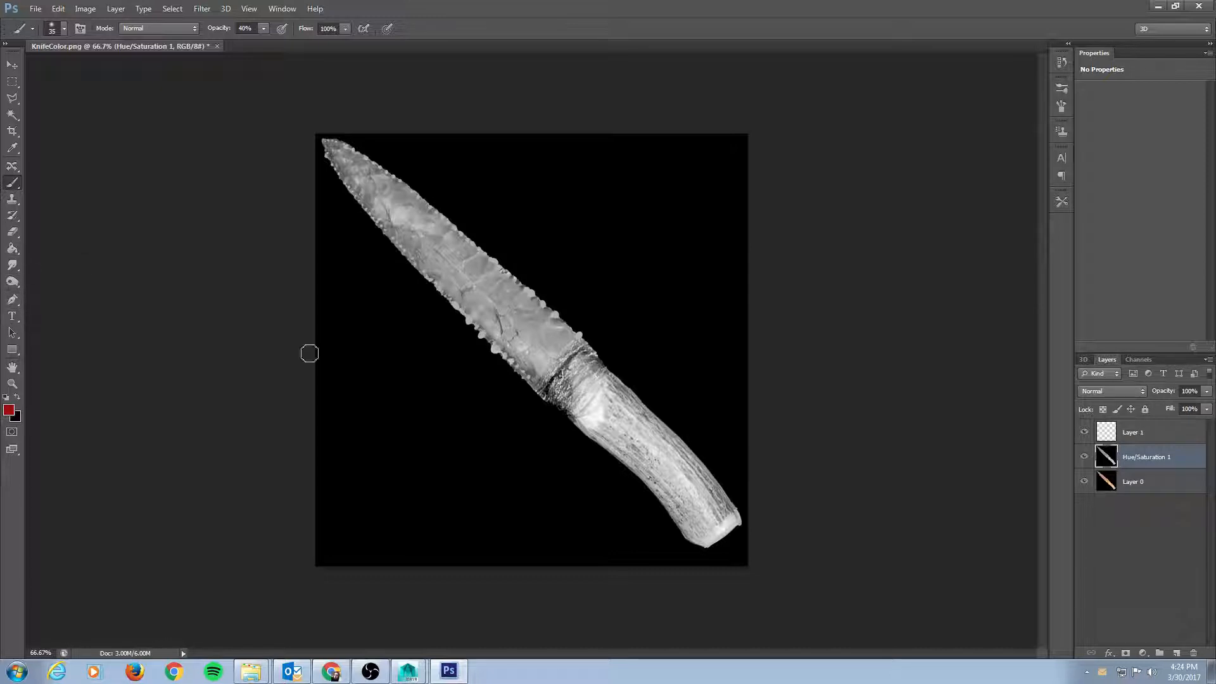
- Activate the Burn tool, check its brush tip settings, and set its range to Midtones
{"action": "left_click", "coordinate": [13, 281]}
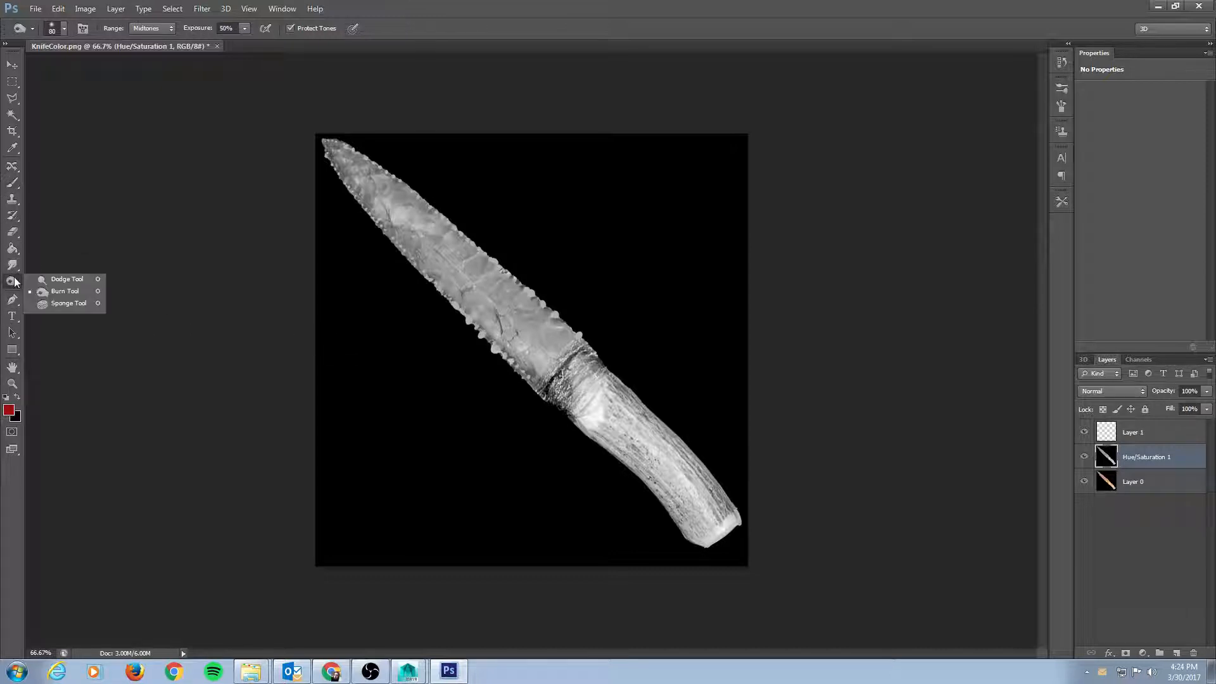
{"action": "left_click", "coordinate": [77, 291]}
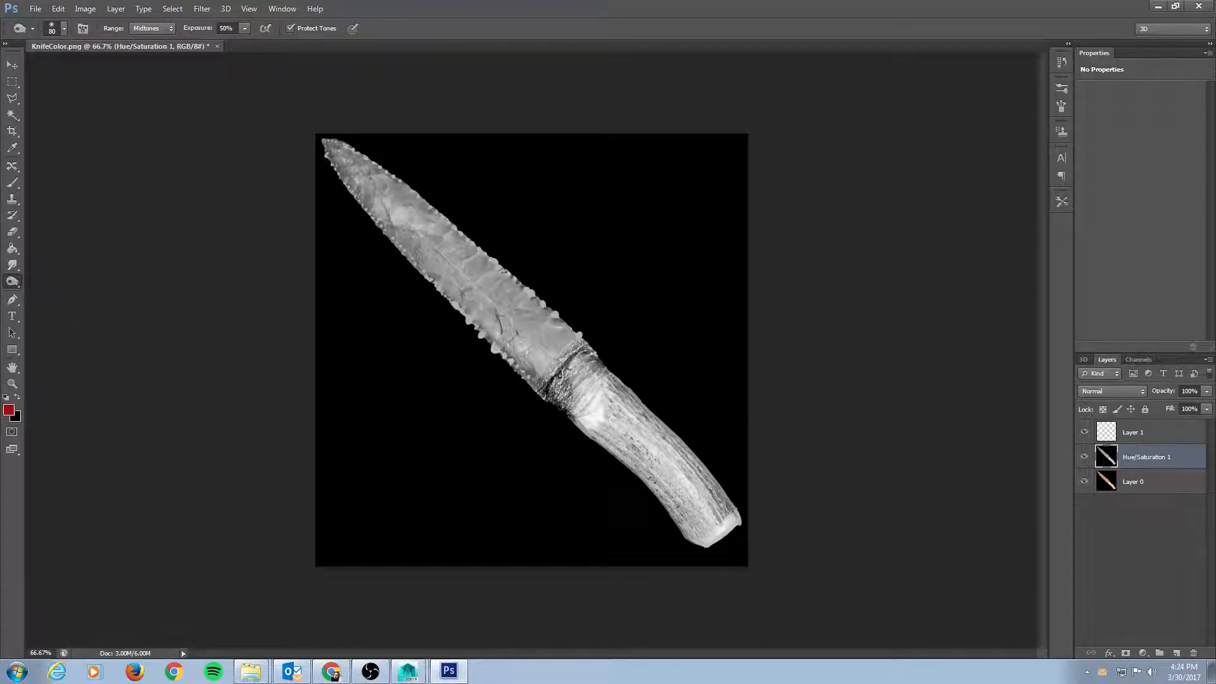
{"action": "key", "text": "F5"}
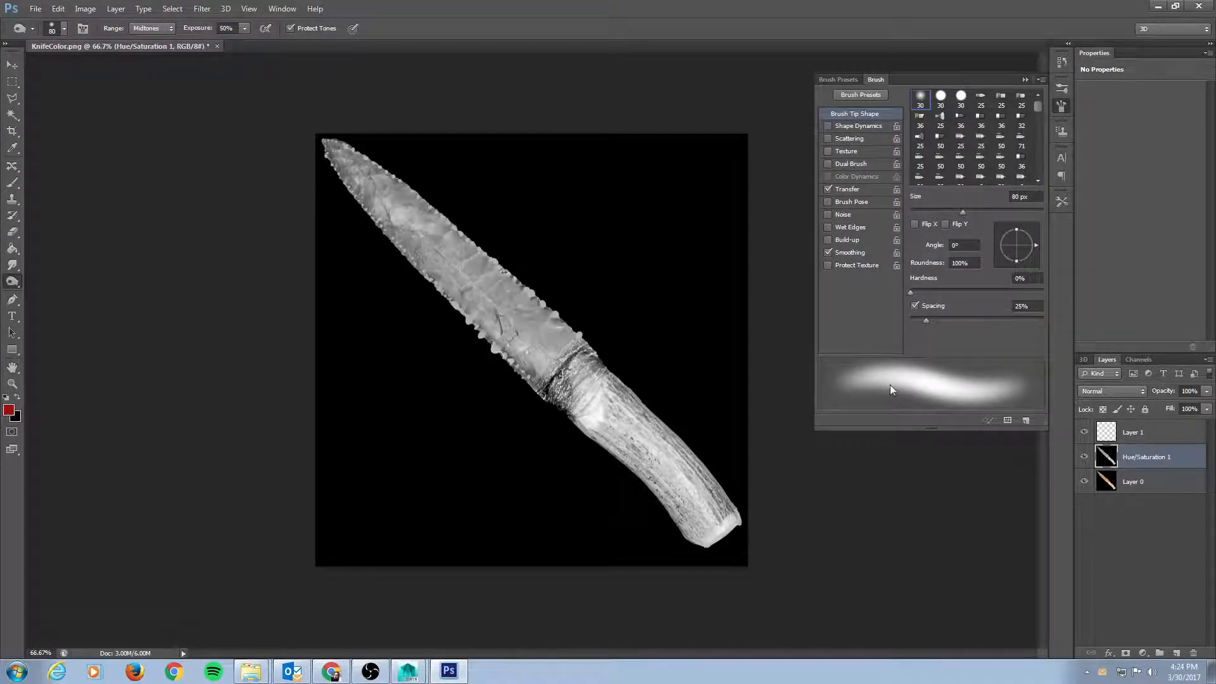
{"action": "key", "text": "F5"}
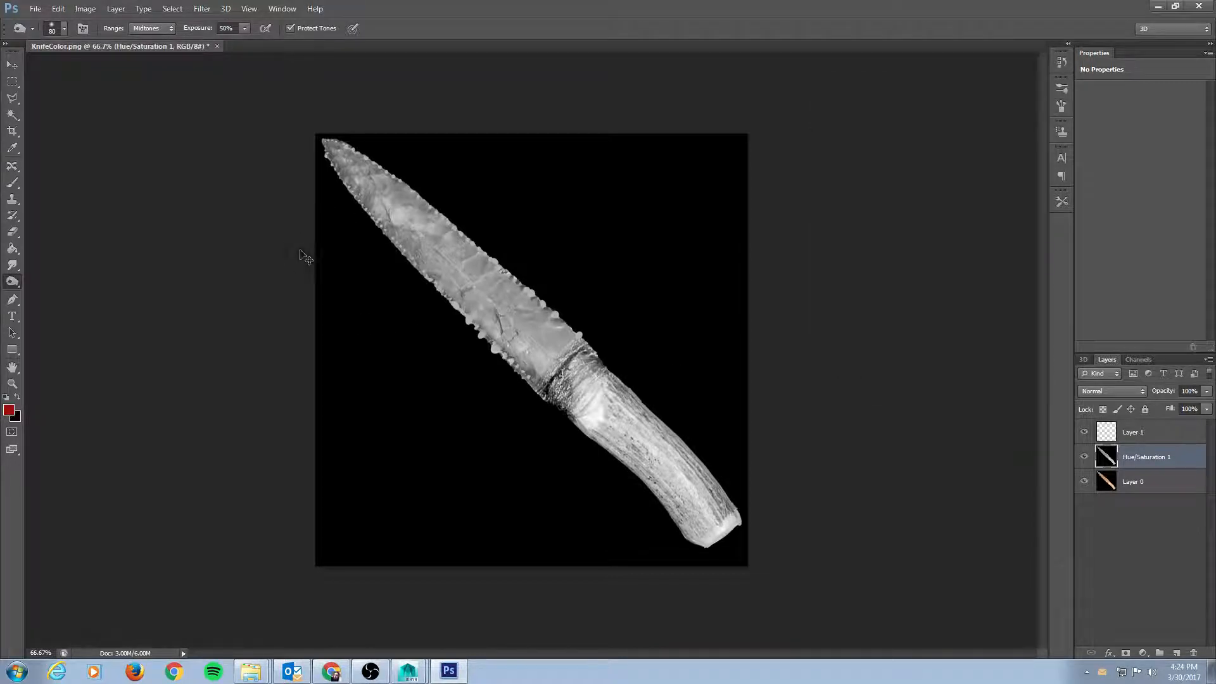
{"action": "key", "text": "ctrl+plus"}
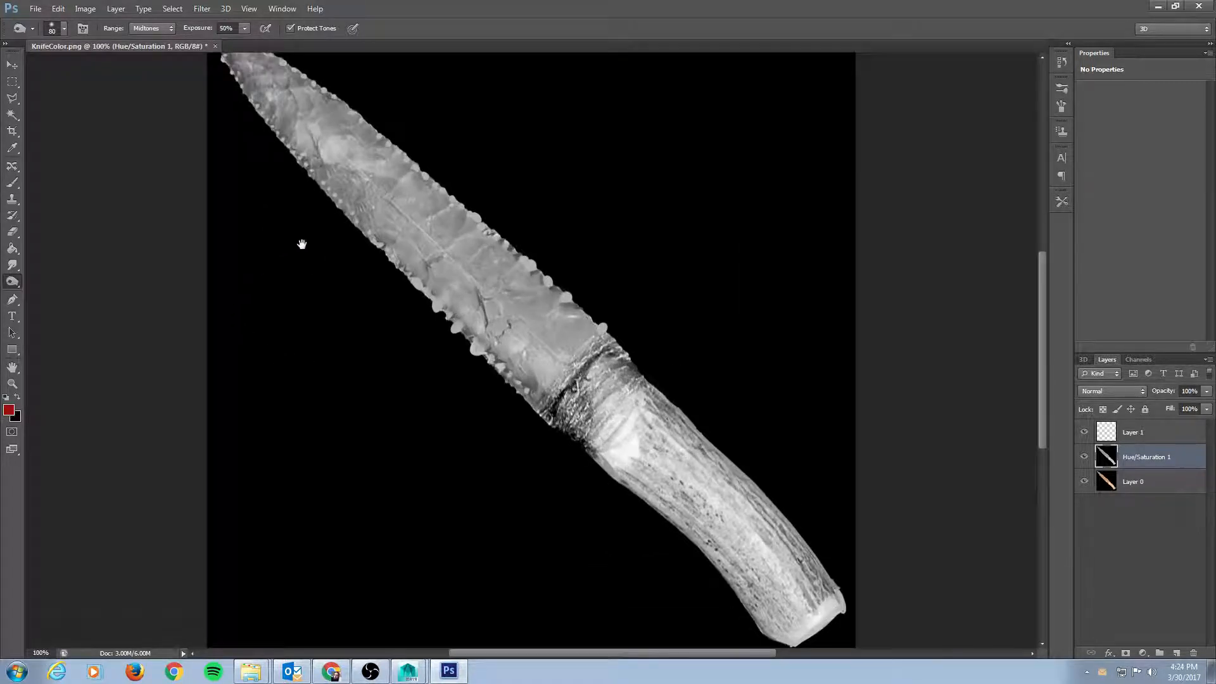
{"action": "left_click_drag", "start_coordinate": [301, 244], "coordinate": [369, 383]}
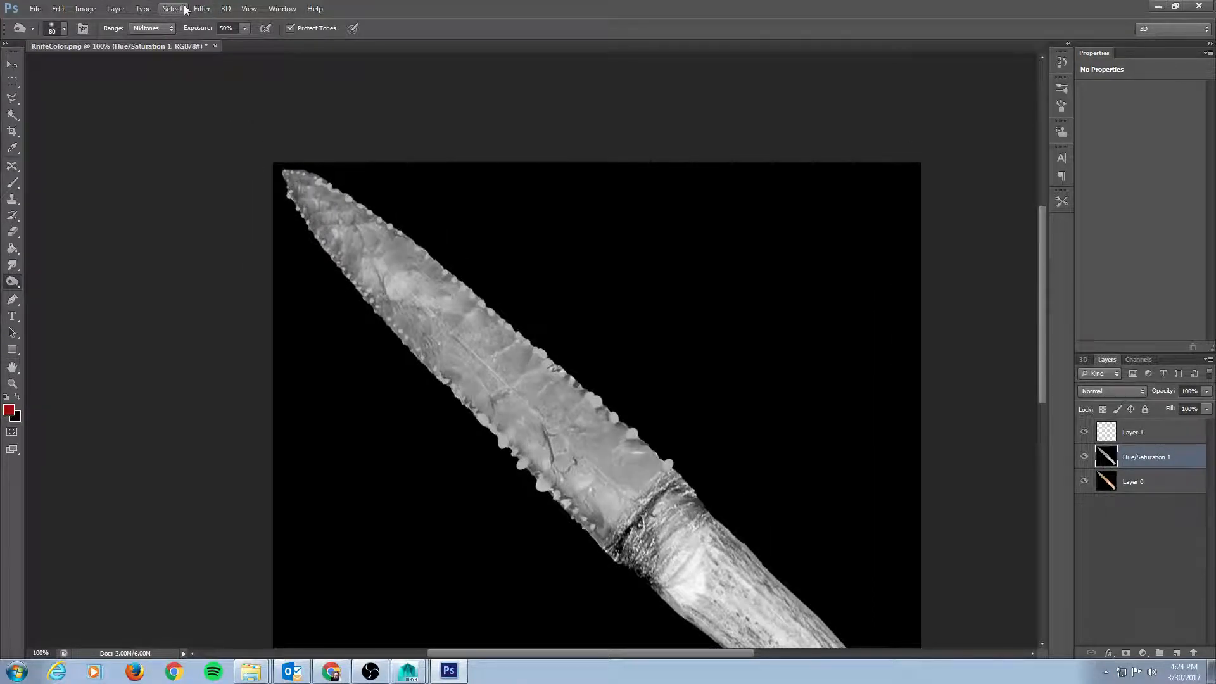
{"action": "left_click", "coordinate": [169, 29]}
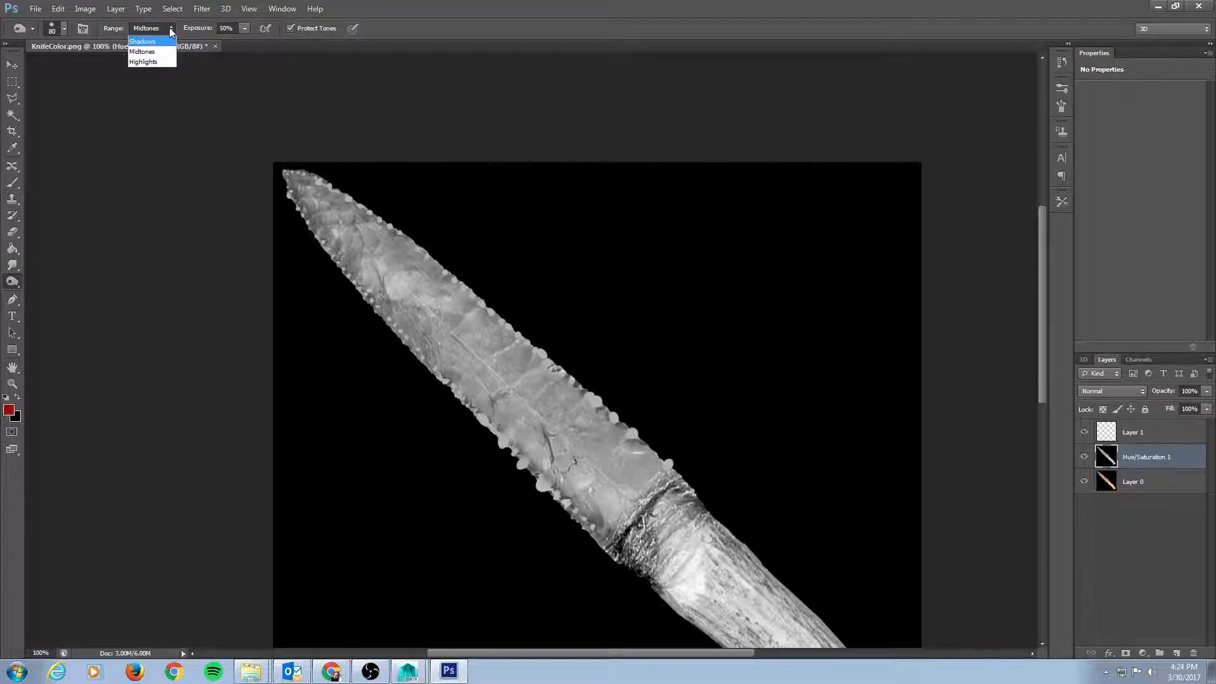
{"action": "left_click", "coordinate": [155, 93]}
{"action": "left_click", "coordinate": [168, 29]}
{"action": "left_click", "coordinate": [152, 52]}
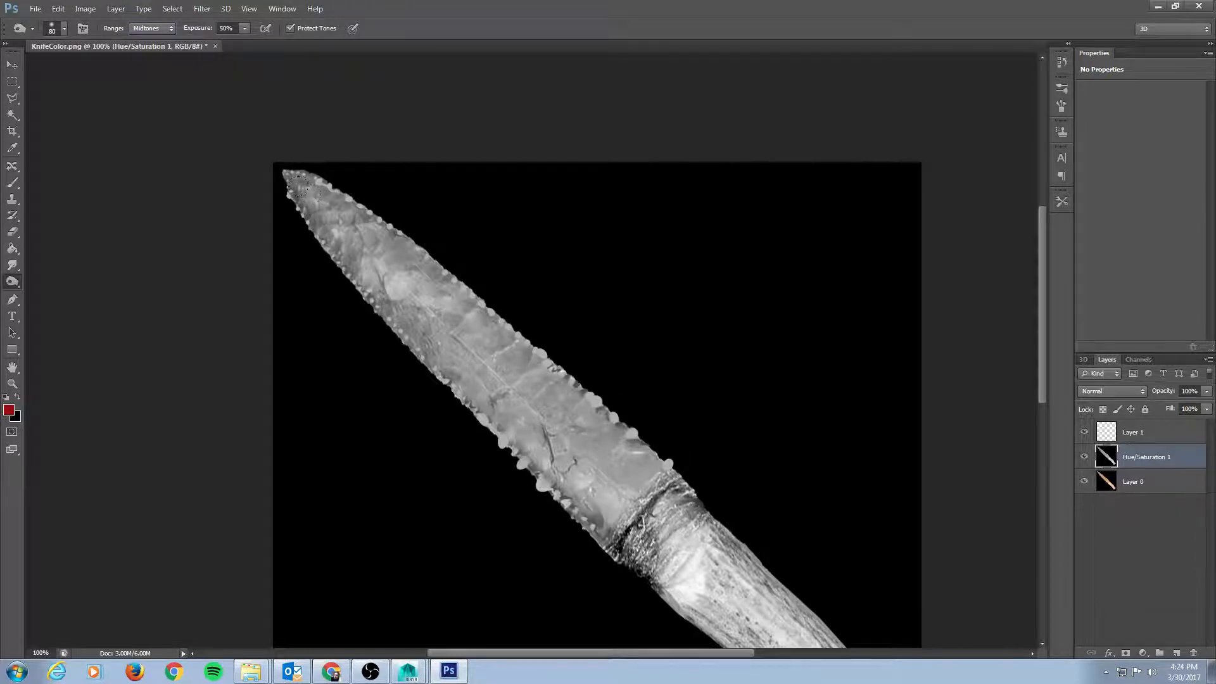
- Burn the midtones at the blade's tip with a 50 px brush, raising the exposure to 70%
{"action": "key", "text": "bracketleft"}
{"action": "key", "text": "bracketleft"}
{"action": "left_click_drag", "start_coordinate": [293, 186], "coordinate": [332, 217]}
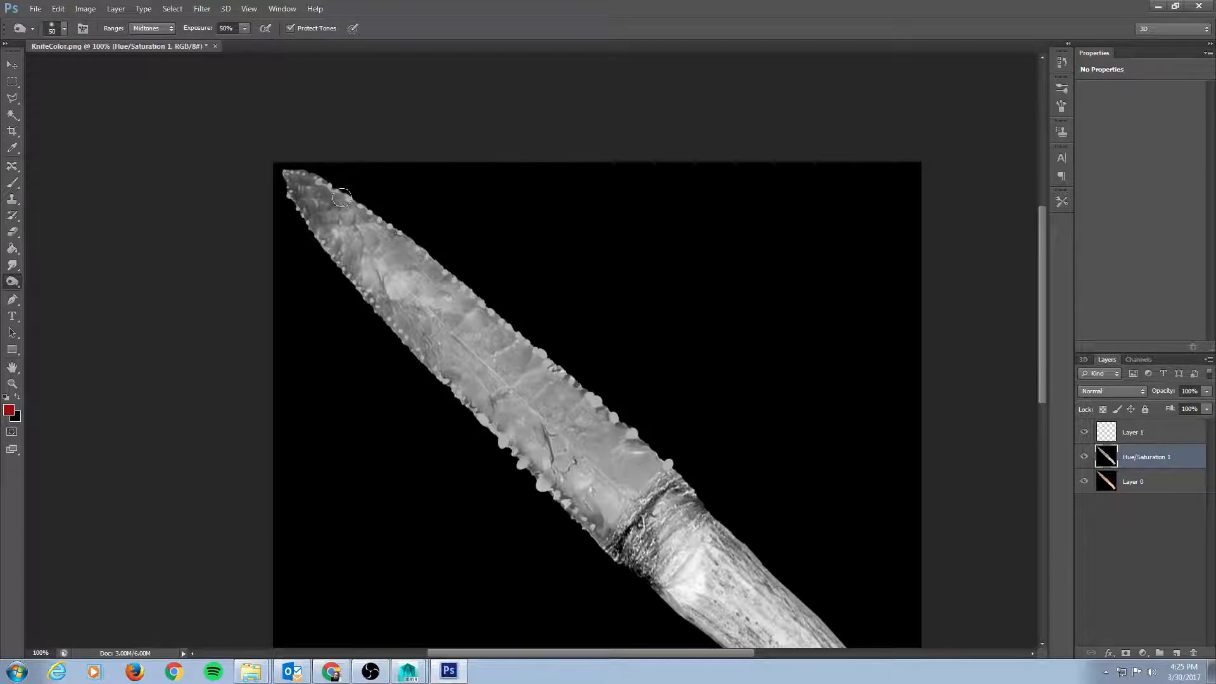
{"action": "key", "text": "7"}
{"action": "mouse_move", "coordinate": [318, 205]}
{"action": "left_mouse_down"}
{"action": "mouse_move", "coordinate": [336, 225]}
{"action": "mouse_move", "coordinate": [316, 209]}
{"action": "mouse_move", "coordinate": [365, 225]}
{"action": "mouse_move", "coordinate": [373, 277]}
{"action": "mouse_move", "coordinate": [423, 265]}
{"action": "mouse_move", "coordinate": [424, 320]}
{"action": "mouse_move", "coordinate": [402, 309]}
{"action": "mouse_move", "coordinate": [437, 329]}
{"action": "mouse_move", "coordinate": [447, 320]}
{"action": "mouse_move", "coordinate": [435, 351]}
{"action": "mouse_move", "coordinate": [484, 396]}
{"action": "mouse_move", "coordinate": [498, 350]}
{"action": "mouse_move", "coordinate": [474, 318]}
{"action": "mouse_move", "coordinate": [398, 278]}
{"action": "mouse_move", "coordinate": [370, 229]}
{"action": "mouse_move", "coordinate": [374, 248]}
{"action": "mouse_move", "coordinate": [361, 234]}
{"action": "mouse_move", "coordinate": [356, 247]}
{"action": "mouse_move", "coordinate": [338, 238]}
{"action": "mouse_move", "coordinate": [340, 257]}
{"action": "mouse_move", "coordinate": [412, 291]}
{"action": "mouse_move", "coordinate": [386, 294]}
{"action": "mouse_move", "coordinate": [372, 275]}
{"action": "mouse_move", "coordinate": [384, 283]}
{"action": "left_mouse_up"}
- Burn the darker patches along the middle of the blade with a small brush of 20 to 35 px
{"action": "key", "text": "bracketleft"}
{"action": "key", "text": "bracketleft"}
{"action": "key", "text": "bracketleft"}
{"action": "key", "text": "bracketright"}
{"action": "key", "text": "bracketright"}
{"action": "key", "text": "bracketright"}
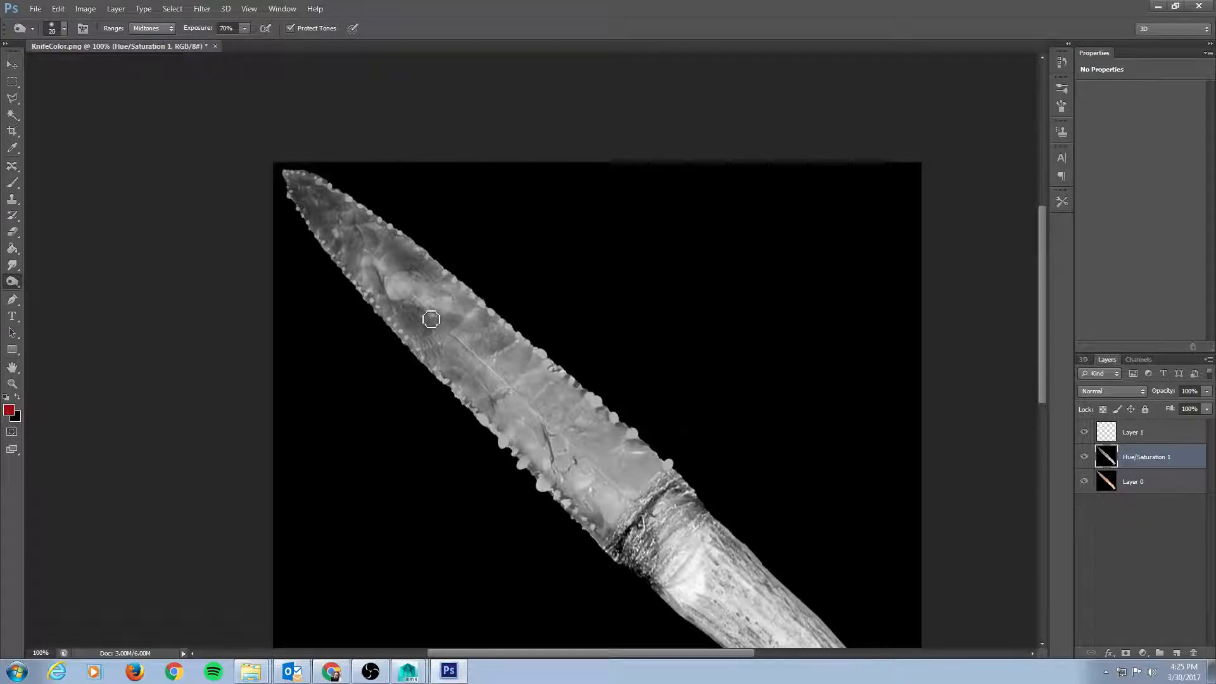
{"action": "mouse_move", "coordinate": [429, 318]}
{"action": "left_mouse_down"}
{"action": "mouse_move", "coordinate": [435, 336]}
{"action": "mouse_move", "coordinate": [404, 291]}
{"action": "mouse_move", "coordinate": [445, 325]}
{"action": "mouse_move", "coordinate": [451, 360]}
{"action": "mouse_move", "coordinate": [489, 407]}
{"action": "mouse_move", "coordinate": [479, 399]}
{"action": "mouse_move", "coordinate": [491, 351]}
{"action": "mouse_move", "coordinate": [465, 337]}
{"action": "mouse_move", "coordinate": [506, 362]}
{"action": "mouse_move", "coordinate": [497, 373]}
{"action": "mouse_move", "coordinate": [465, 350]}
{"action": "mouse_move", "coordinate": [488, 380]}
{"action": "mouse_move", "coordinate": [525, 388]}
{"action": "mouse_move", "coordinate": [508, 406]}
{"action": "mouse_move", "coordinate": [538, 448]}
{"action": "mouse_move", "coordinate": [582, 454]}
{"action": "mouse_move", "coordinate": [568, 470]}
{"action": "mouse_move", "coordinate": [580, 461]}
{"action": "mouse_move", "coordinate": [560, 446]}
{"action": "mouse_move", "coordinate": [584, 419]}
{"action": "mouse_move", "coordinate": [554, 401]}
{"action": "left_mouse_up"}
{"action": "key", "text": "]"}
{"action": "key", "text": "["}
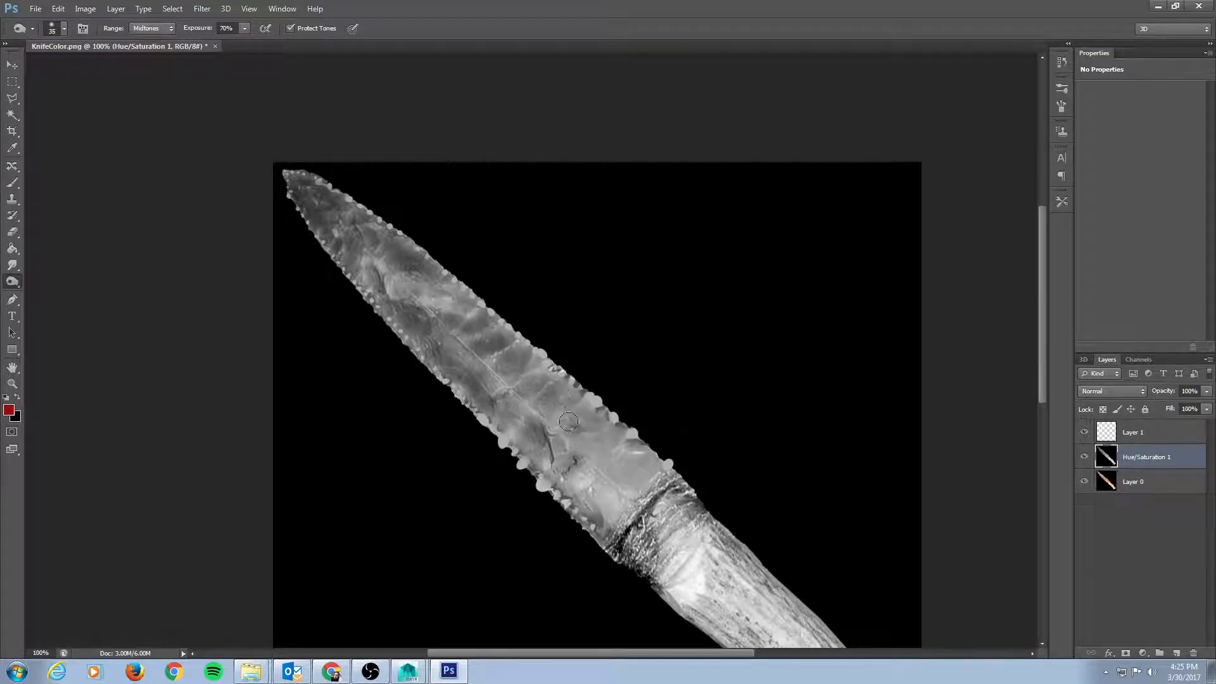
- Burn the recessed areas in the lower part of the blade near the wrapping with a small brush
{"action": "key", "text": "["}
{"action": "mouse_move", "coordinate": [571, 467]}
{"action": "left_mouse_down"}
{"action": "mouse_move", "coordinate": [585, 496]}
{"action": "mouse_move", "coordinate": [608, 469]}
{"action": "mouse_move", "coordinate": [577, 496]}
{"action": "mouse_move", "coordinate": [620, 494]}
{"action": "mouse_move", "coordinate": [605, 525]}
{"action": "mouse_move", "coordinate": [621, 472]}
{"action": "mouse_move", "coordinate": [639, 467]}
{"action": "mouse_move", "coordinate": [593, 420]}
{"action": "mouse_move", "coordinate": [540, 412]}
{"action": "mouse_move", "coordinate": [528, 444]}
{"action": "left_mouse_up"}
{"action": "key", "text": "["}
{"action": "key", "text": "]"}
{"action": "mouse_move", "coordinate": [615, 502]}
{"action": "left_mouse_down"}
{"action": "mouse_move", "coordinate": [587, 415]}
{"action": "mouse_move", "coordinate": [656, 440]}
{"action": "mouse_move", "coordinate": [611, 440]}
{"action": "mouse_move", "coordinate": [633, 470]}
{"action": "mouse_move", "coordinate": [641, 457]}
{"action": "left_mouse_up"}
- Burn the midtones along the antler handle with an 80 px brush and undo the last stroke
{"action": "key", "text": "]"}
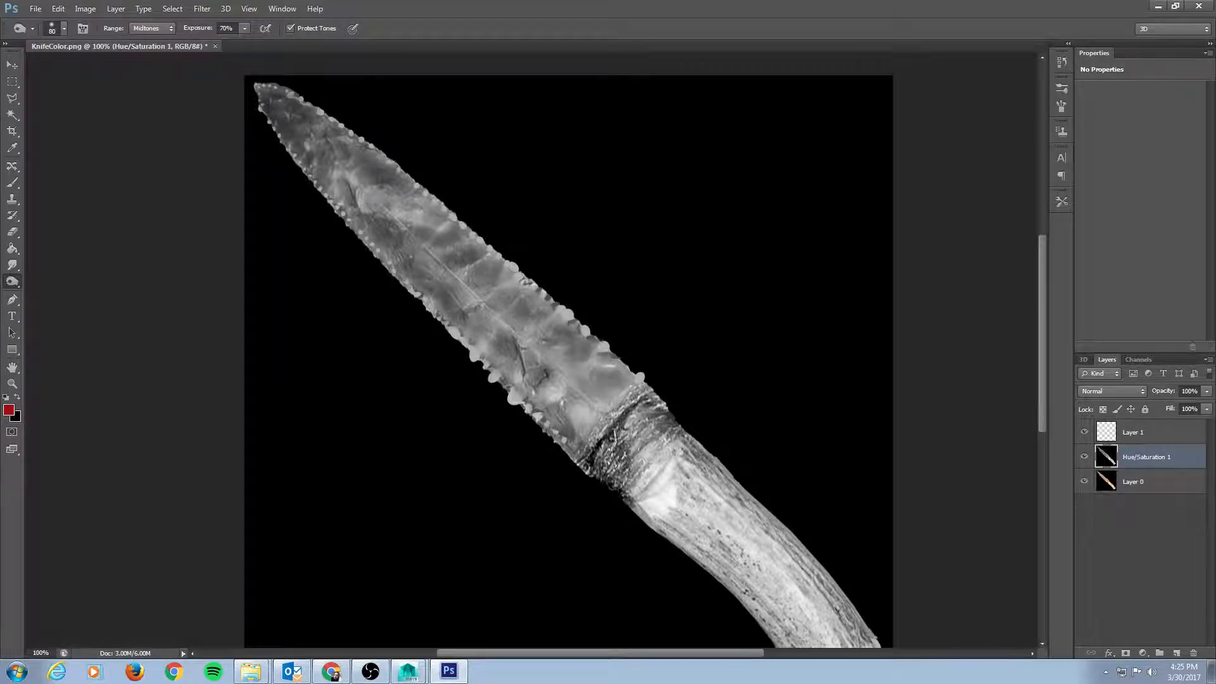
{"action": "left_click_drag", "start_coordinate": [718, 388], "coordinate": [650, 299]}
{"action": "mouse_move", "coordinate": [588, 391]}
{"action": "left_mouse_down"}
{"action": "mouse_move", "coordinate": [753, 507]}
{"action": "mouse_move", "coordinate": [640, 453]}
{"action": "mouse_move", "coordinate": [743, 548]}
{"action": "mouse_move", "coordinate": [627, 411]}
{"action": "mouse_move", "coordinate": [792, 545]}
{"action": "mouse_move", "coordinate": [754, 589]}
{"action": "mouse_move", "coordinate": [735, 525]}
{"action": "mouse_move", "coordinate": [640, 411]}
{"action": "mouse_move", "coordinate": [760, 507]}
{"action": "mouse_move", "coordinate": [737, 520]}
{"action": "mouse_move", "coordinate": [744, 575]}
{"action": "left_mouse_up"}
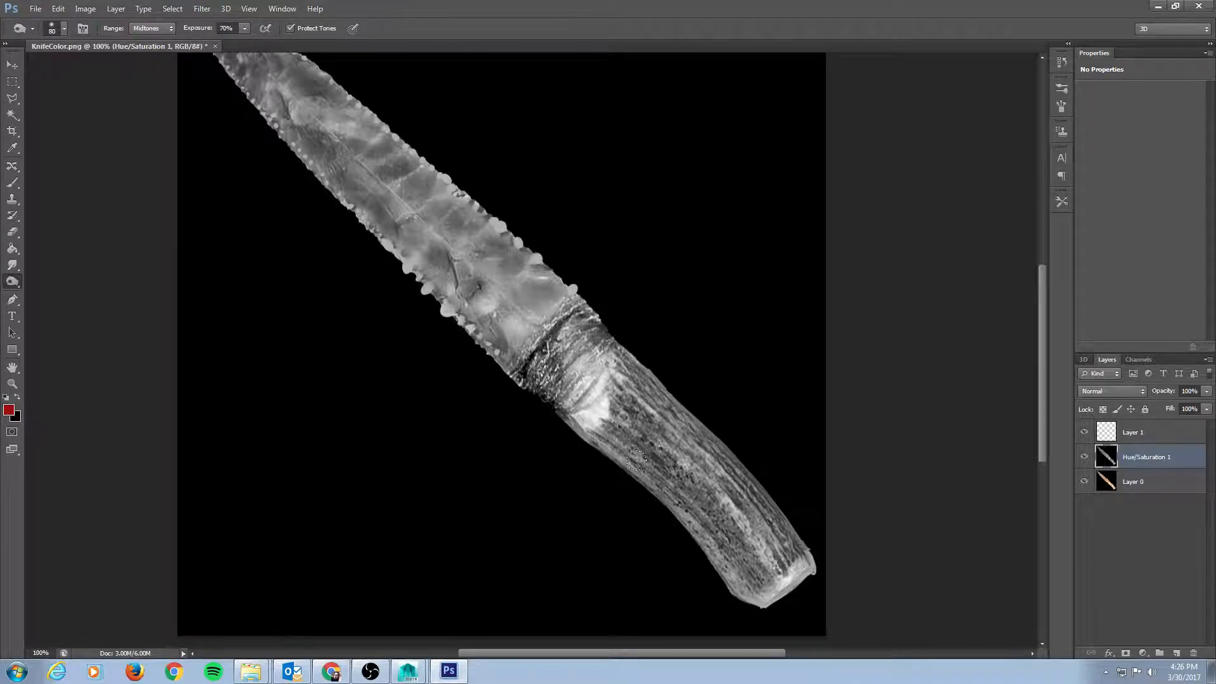
{"action": "left_click_drag", "start_coordinate": [636, 460], "coordinate": [732, 561]}
{"action": "left_click_drag", "start_coordinate": [618, 421], "coordinate": [745, 533]}
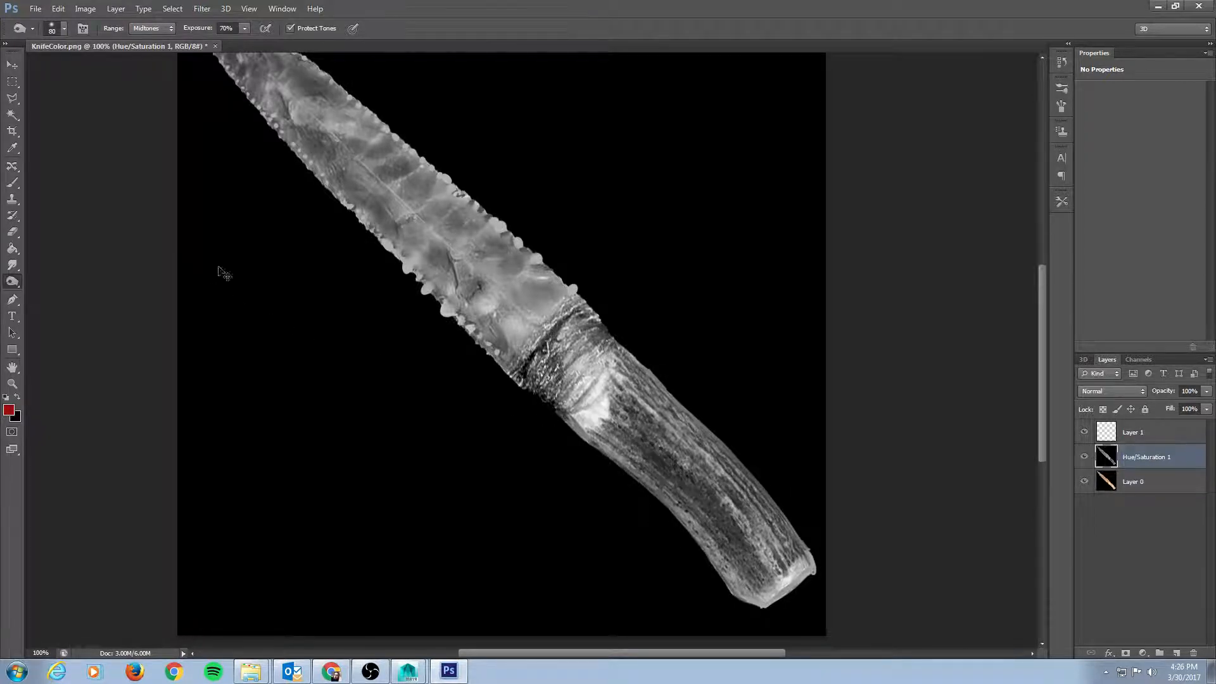
{"action": "key", "text": "ctrl+z"}
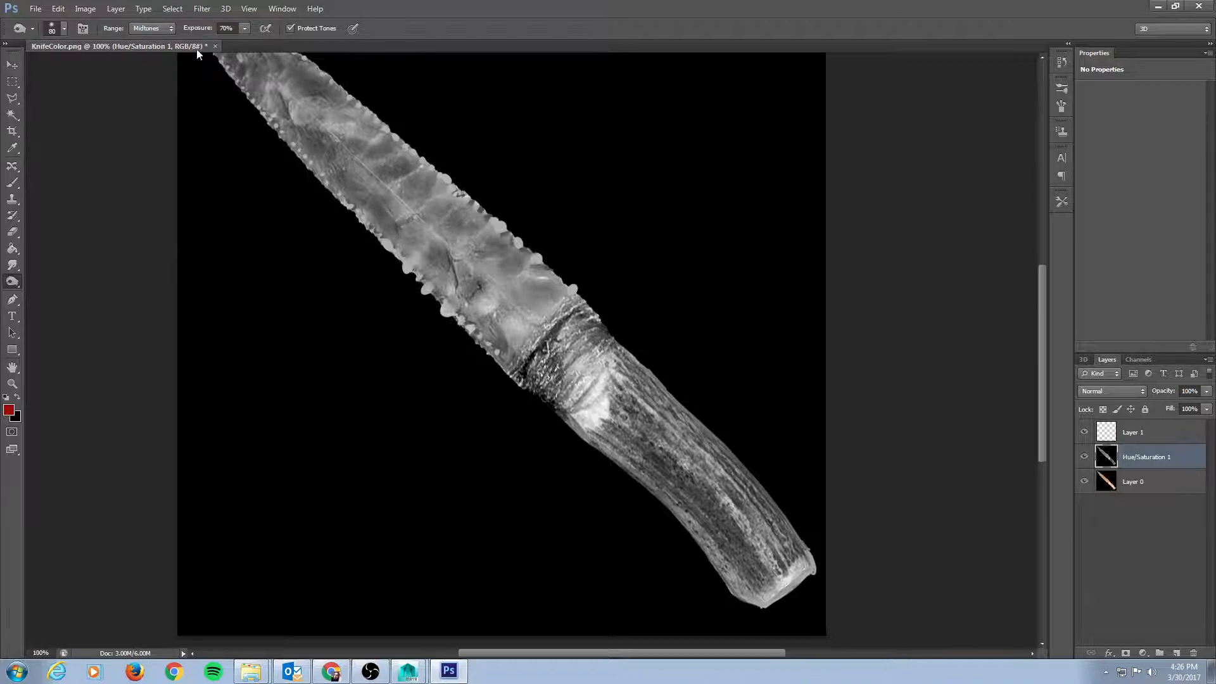
- Set the burn range to Highlights and darken the bright patch beside the wrapping and the handle's butt end
{"action": "left_click", "coordinate": [170, 28]}
{"action": "left_click", "coordinate": [143, 62]}
{"action": "mouse_move", "coordinate": [596, 420]}
{"action": "left_mouse_down"}
{"action": "mouse_move", "coordinate": [586, 409]}
{"action": "mouse_move", "coordinate": [602, 393]}
{"action": "mouse_move", "coordinate": [579, 413]}
{"action": "mouse_move", "coordinate": [569, 381]}
{"action": "mouse_move", "coordinate": [602, 364]}
{"action": "mouse_move", "coordinate": [614, 380]}
{"action": "mouse_move", "coordinate": [582, 418]}
{"action": "mouse_move", "coordinate": [627, 428]}
{"action": "left_mouse_up"}
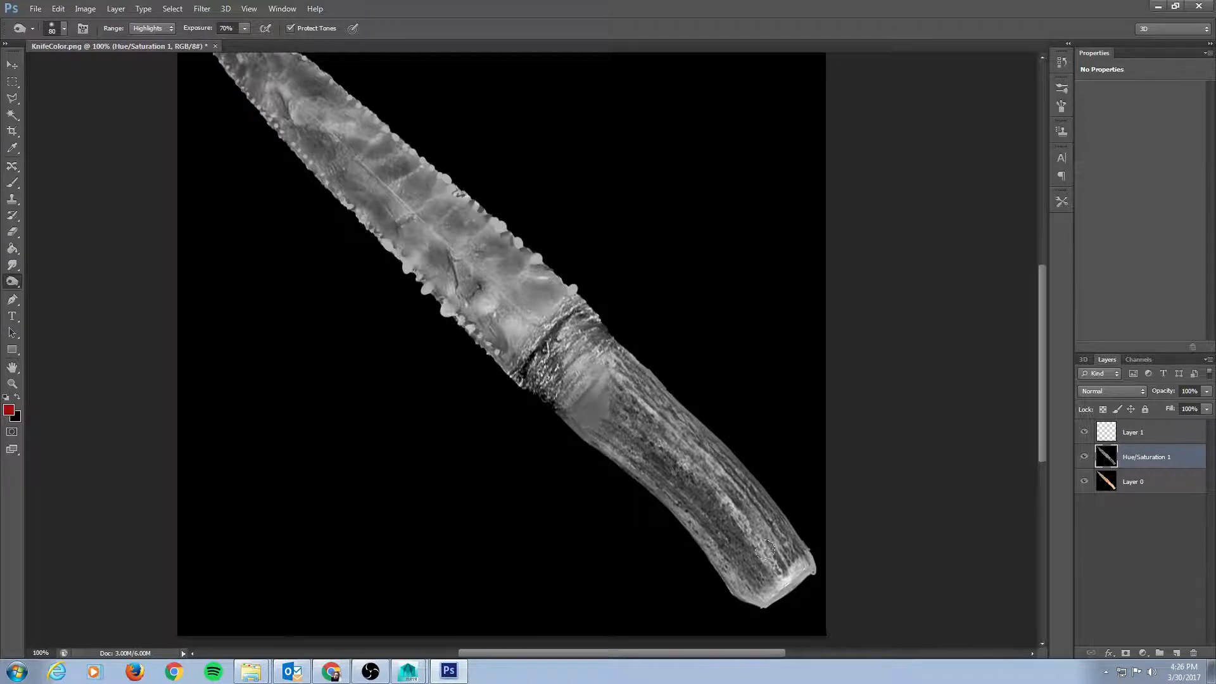
{"action": "mouse_move", "coordinate": [765, 550]}
{"action": "left_mouse_down"}
{"action": "mouse_move", "coordinate": [801, 570]}
{"action": "mouse_move", "coordinate": [769, 595]}
{"action": "mouse_move", "coordinate": [739, 585]}
{"action": "left_mouse_up"}
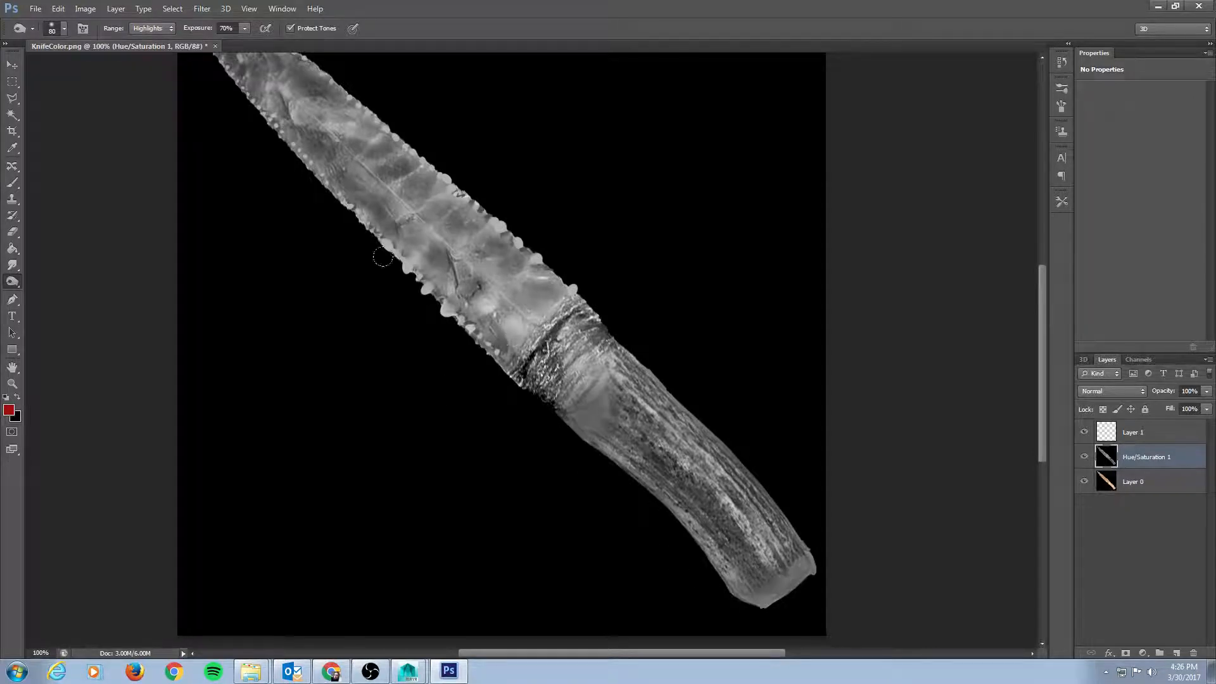
- Set the burn range to Shadows and darken the whole blade from tip to wrapping with a larger brush
{"action": "left_click", "coordinate": [170, 28]}
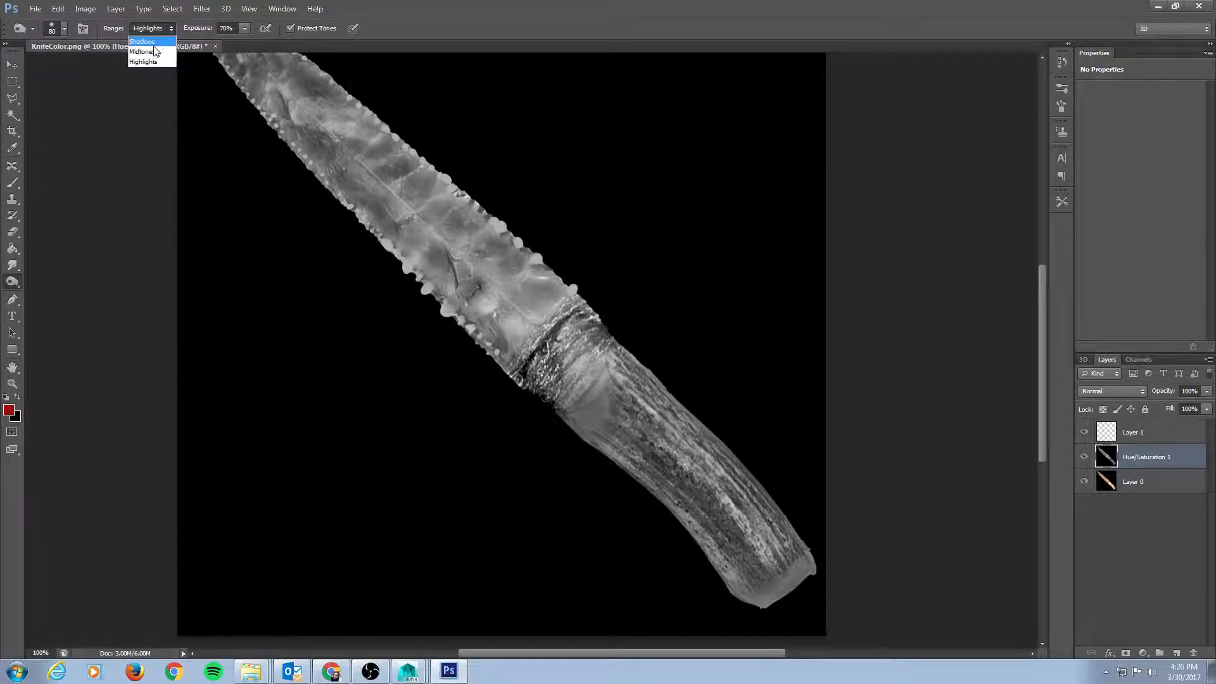
{"action": "left_click", "coordinate": [145, 38]}
{"action": "left_click_drag", "start_coordinate": [455, 245], "coordinate": [499, 368]}
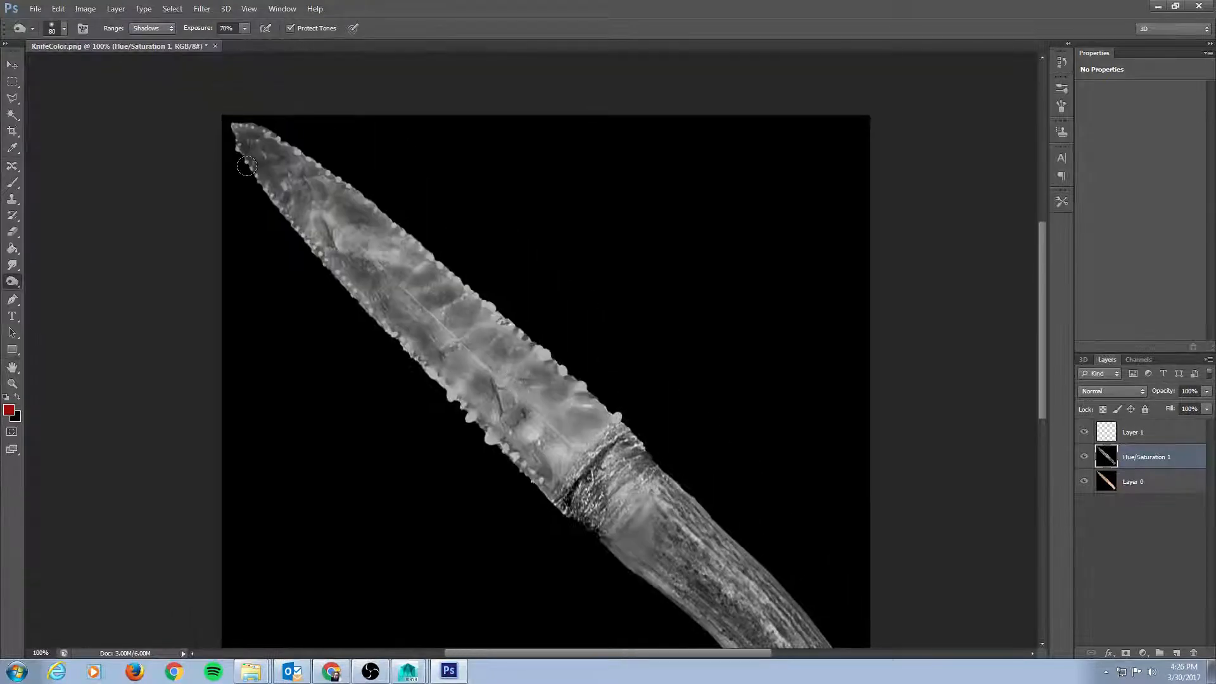
{"action": "left_click_drag", "start_coordinate": [241, 130], "coordinate": [514, 357]}
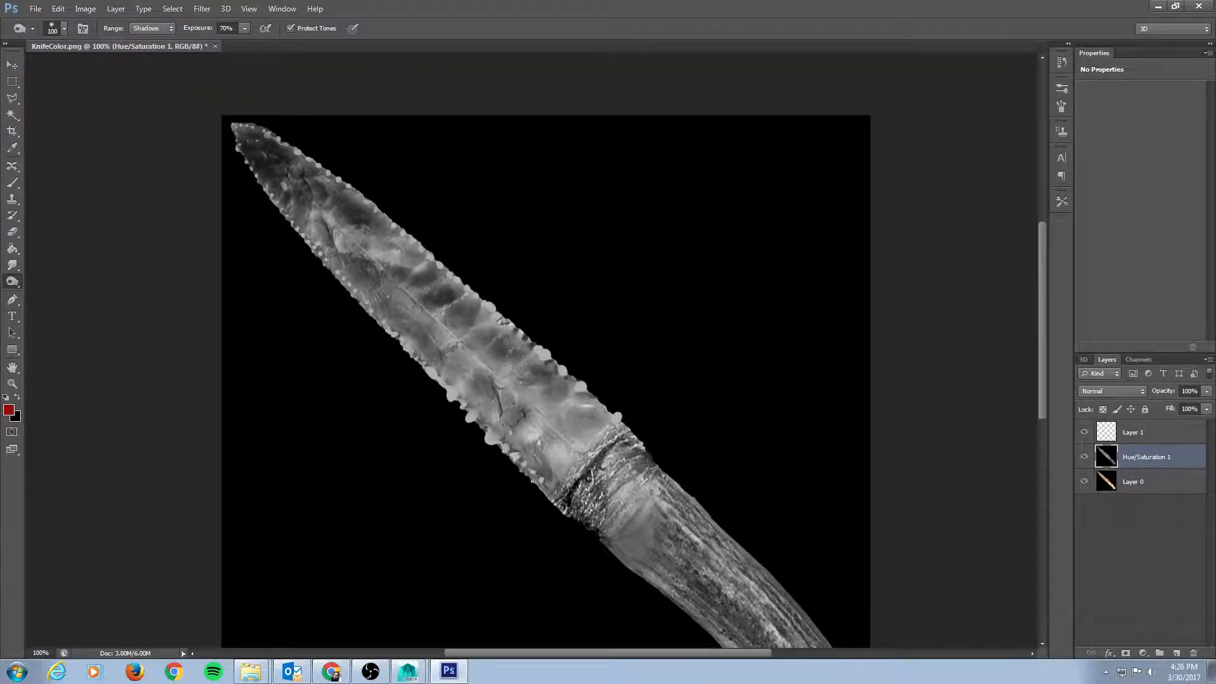
{"action": "mouse_move", "coordinate": [271, 185]}
{"action": "left_mouse_down"}
{"action": "mouse_move", "coordinate": [627, 469]}
{"action": "mouse_move", "coordinate": [512, 385]}
{"action": "mouse_move", "coordinate": [583, 459]}
{"action": "left_mouse_up"}
- Burn the shadows of the wrapping and handle, plus another pass over the blade, with a 175 px brush
{"action": "left_click_drag", "start_coordinate": [789, 449], "coordinate": [692, 351]}
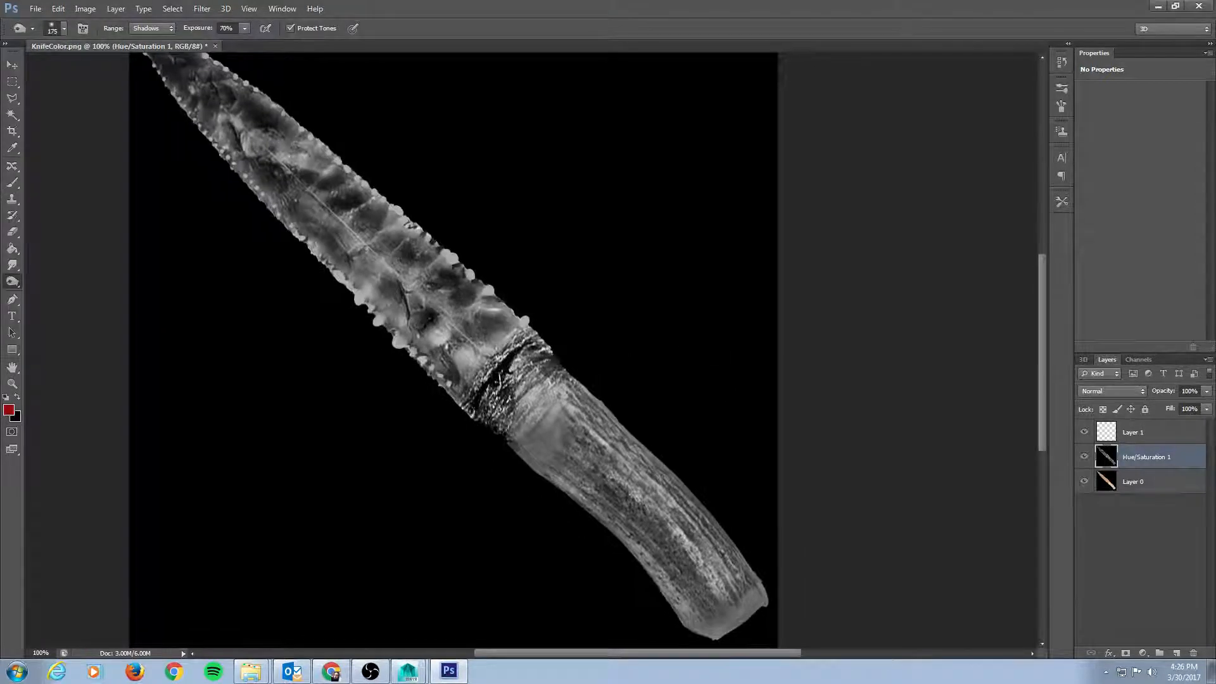
{"action": "mouse_move", "coordinate": [521, 387]}
{"action": "left_mouse_down"}
{"action": "mouse_move", "coordinate": [673, 522]}
{"action": "mouse_move", "coordinate": [705, 580]}
{"action": "mouse_move", "coordinate": [737, 604]}
{"action": "mouse_move", "coordinate": [605, 522]}
{"action": "mouse_move", "coordinate": [510, 431]}
{"action": "mouse_move", "coordinate": [464, 484]}
{"action": "left_mouse_up"}
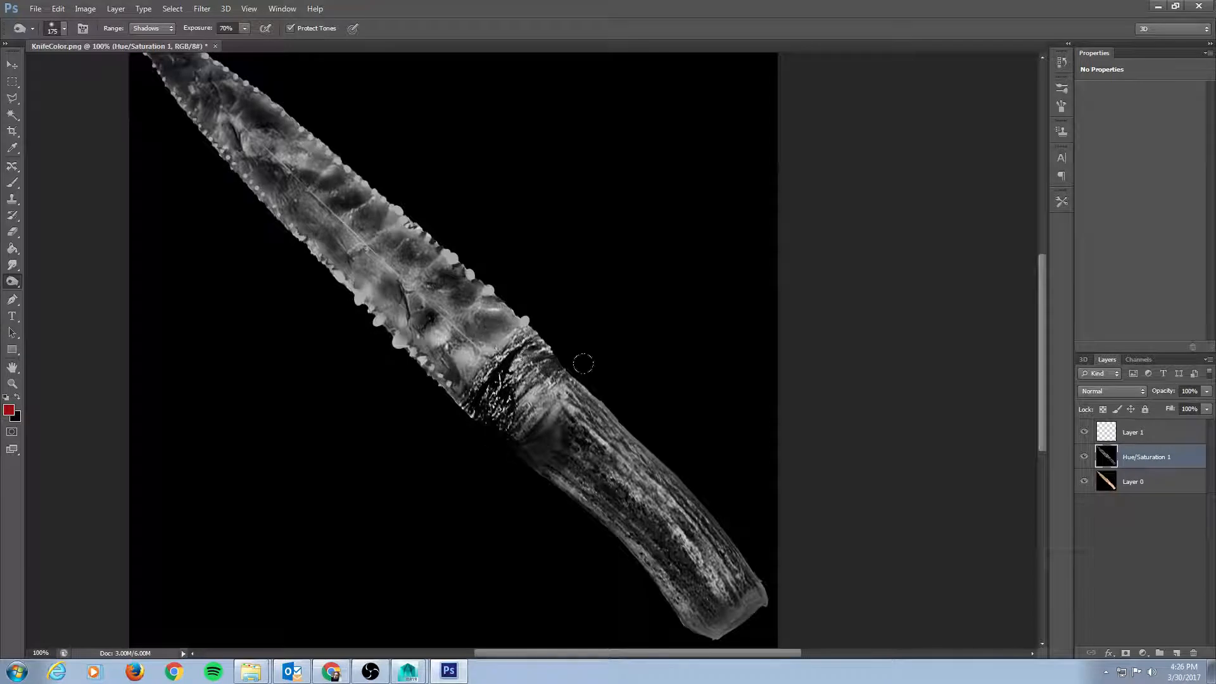
{"action": "left_click_drag", "start_coordinate": [542, 272], "coordinate": [570, 325]}
{"action": "mouse_move", "coordinate": [497, 422]}
{"action": "left_mouse_down"}
{"action": "mouse_move", "coordinate": [296, 247]}
{"action": "mouse_move", "coordinate": [182, 104]}
{"action": "left_mouse_up"}
{"action": "mouse_move", "coordinate": [565, 256]}
{"action": "left_mouse_down"}
{"action": "mouse_move", "coordinate": [546, 295]}
{"action": "mouse_move", "coordinate": [580, 247]}
{"action": "left_mouse_up"}
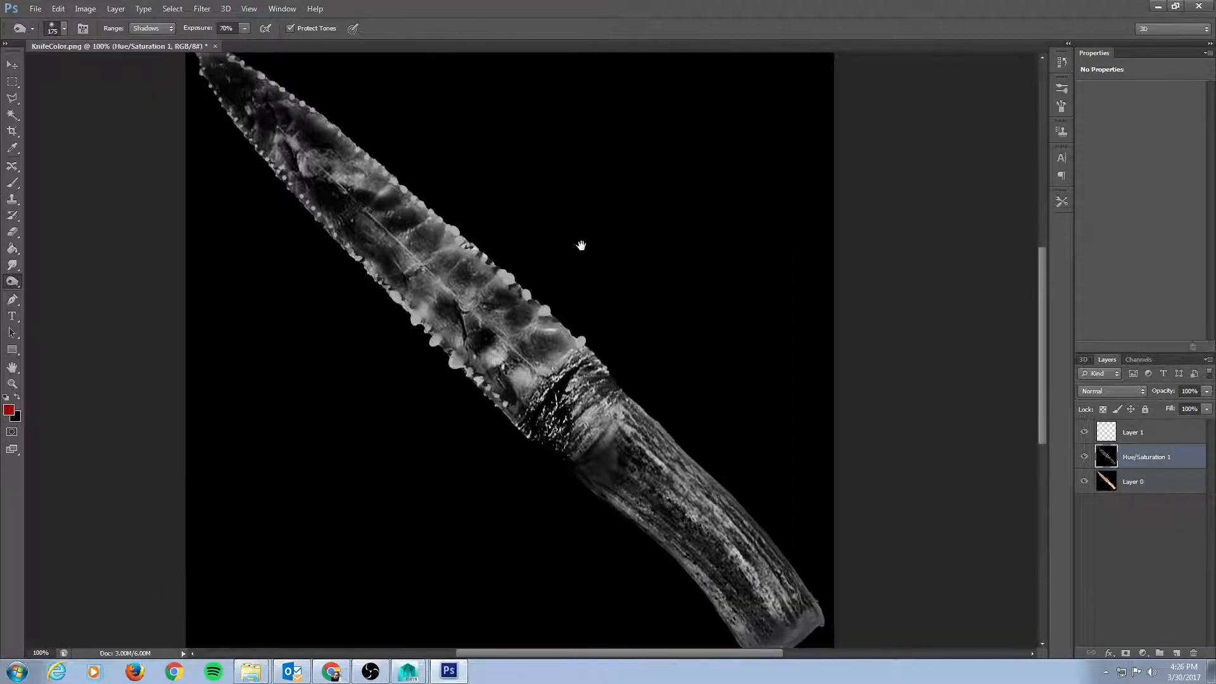
{"action": "left_click_drag", "start_coordinate": [418, 247], "coordinate": [539, 362]}
{"action": "left_click_drag", "start_coordinate": [581, 259], "coordinate": [658, 247]}
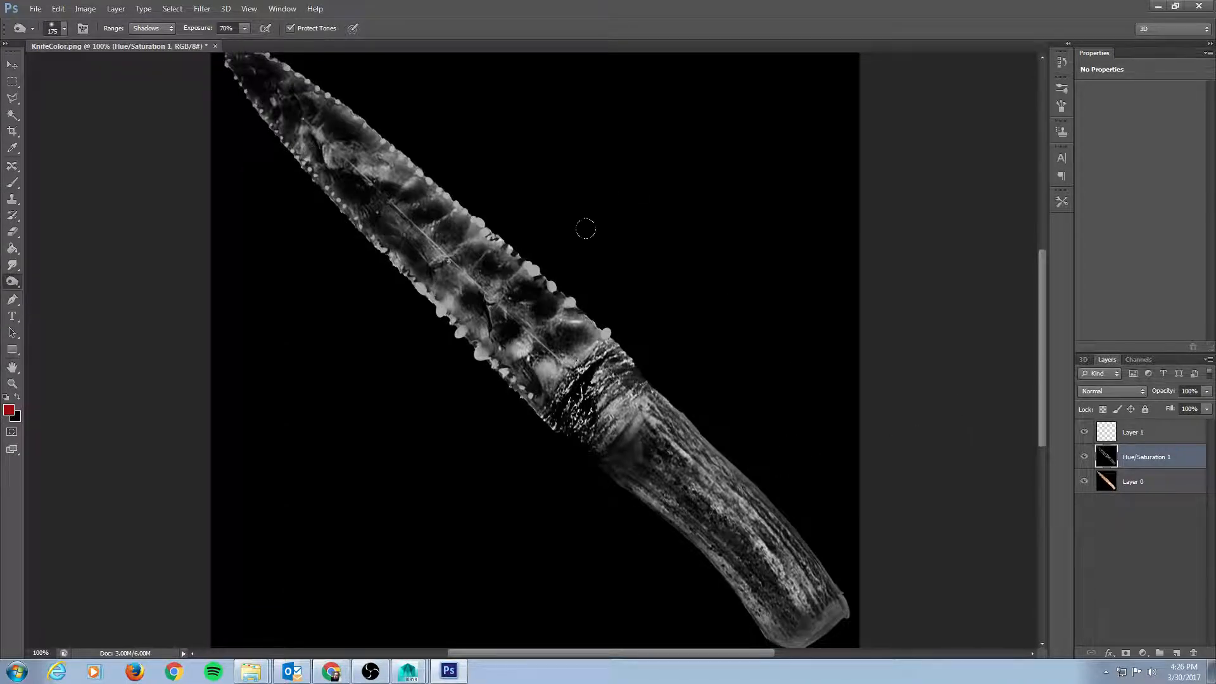
{"action": "left_click", "coordinate": [1142, 653]}
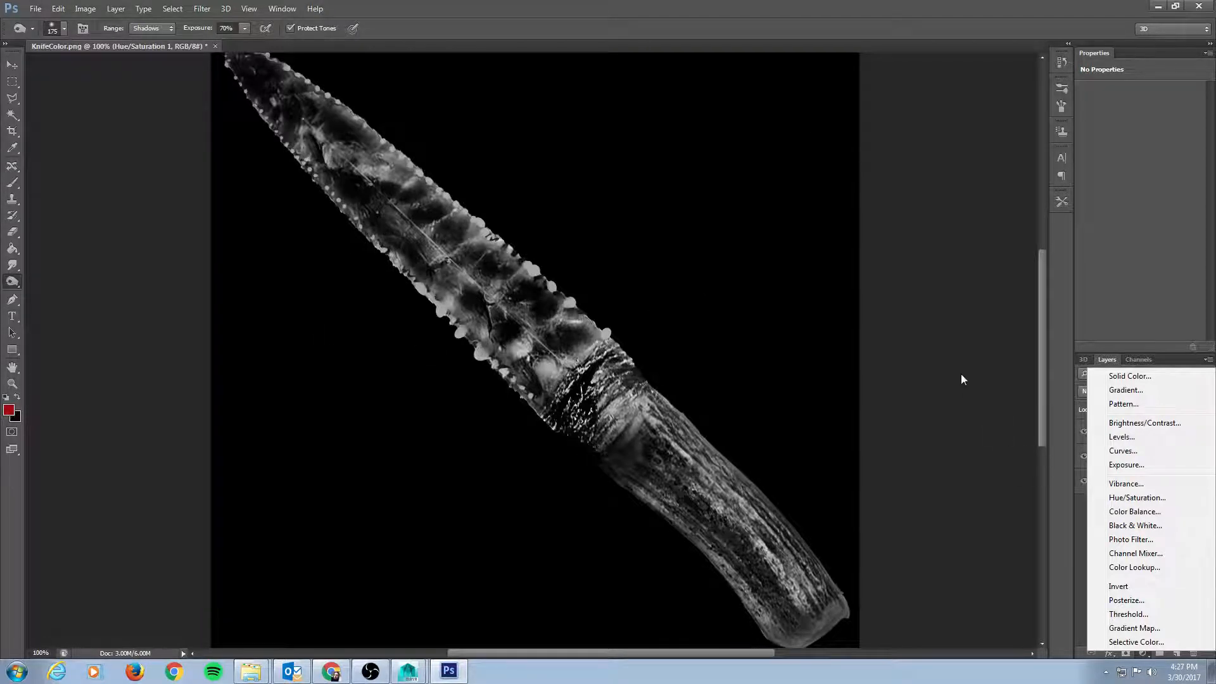
{"action": "left_click", "coordinate": [900, 233]}
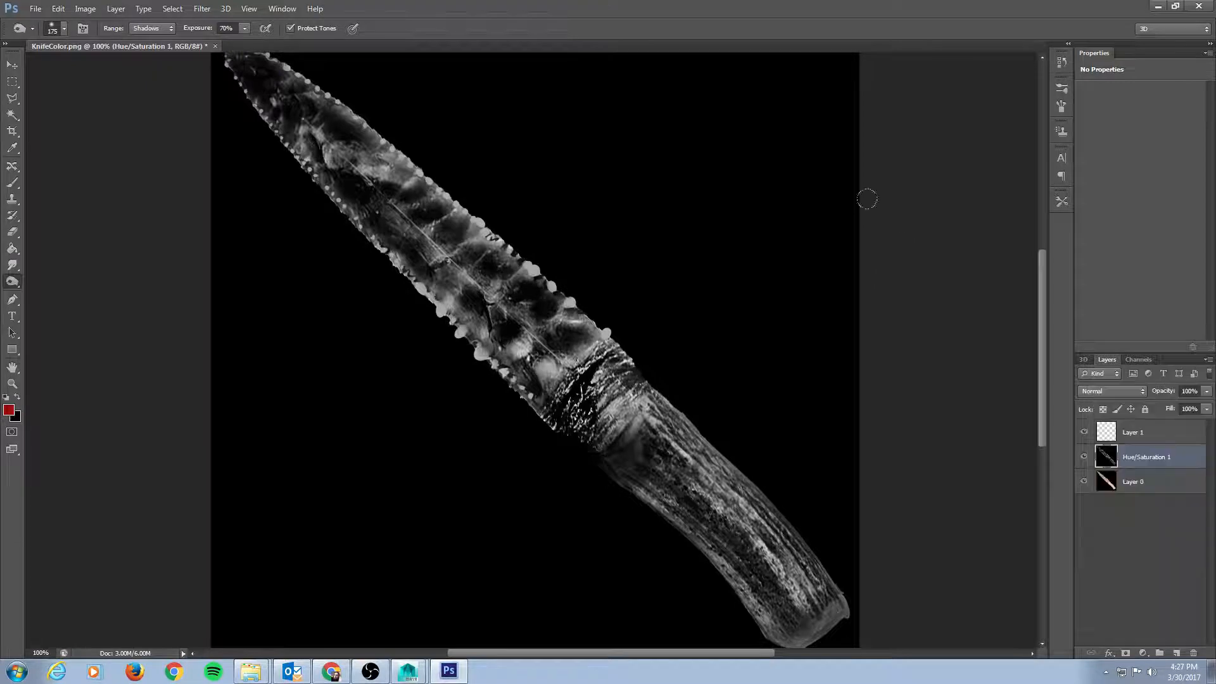
- Save a JPEG copy of the grayscale map as KnifeColorSpec in the sourceimages folder at maximum quality 12
{"action": "left_click", "coordinate": [35, 8]}
{"action": "left_click", "coordinate": [87, 163]}
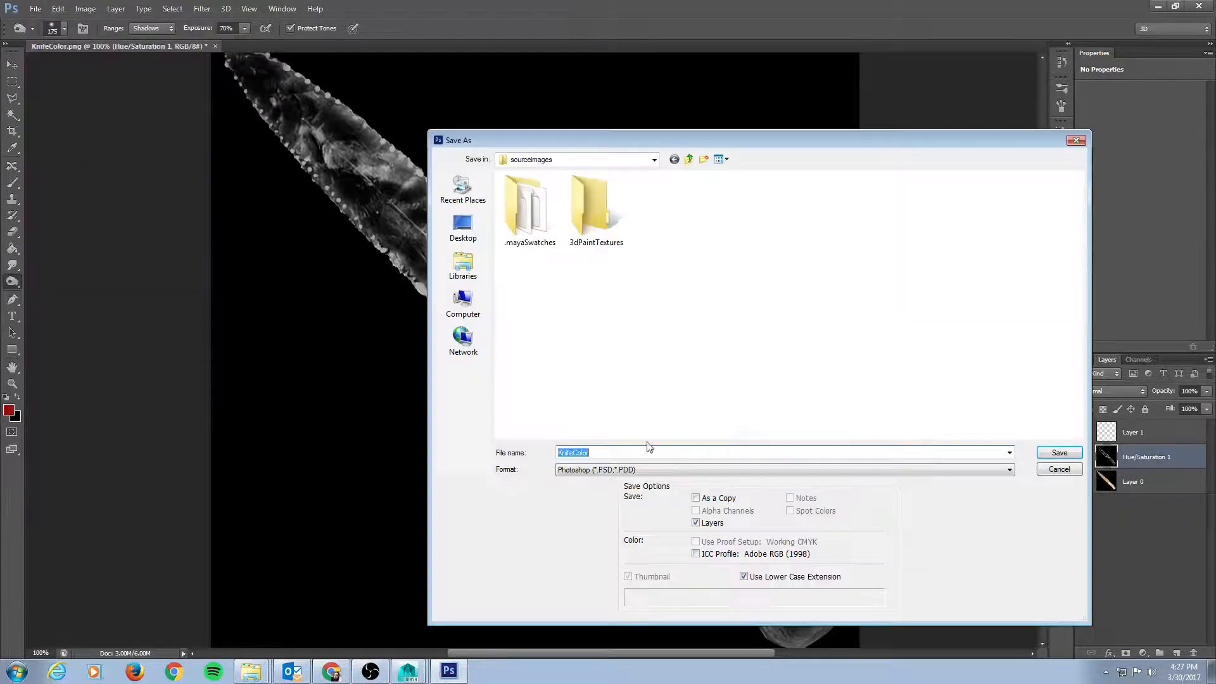
{"action": "left_click", "coordinate": [595, 470]}
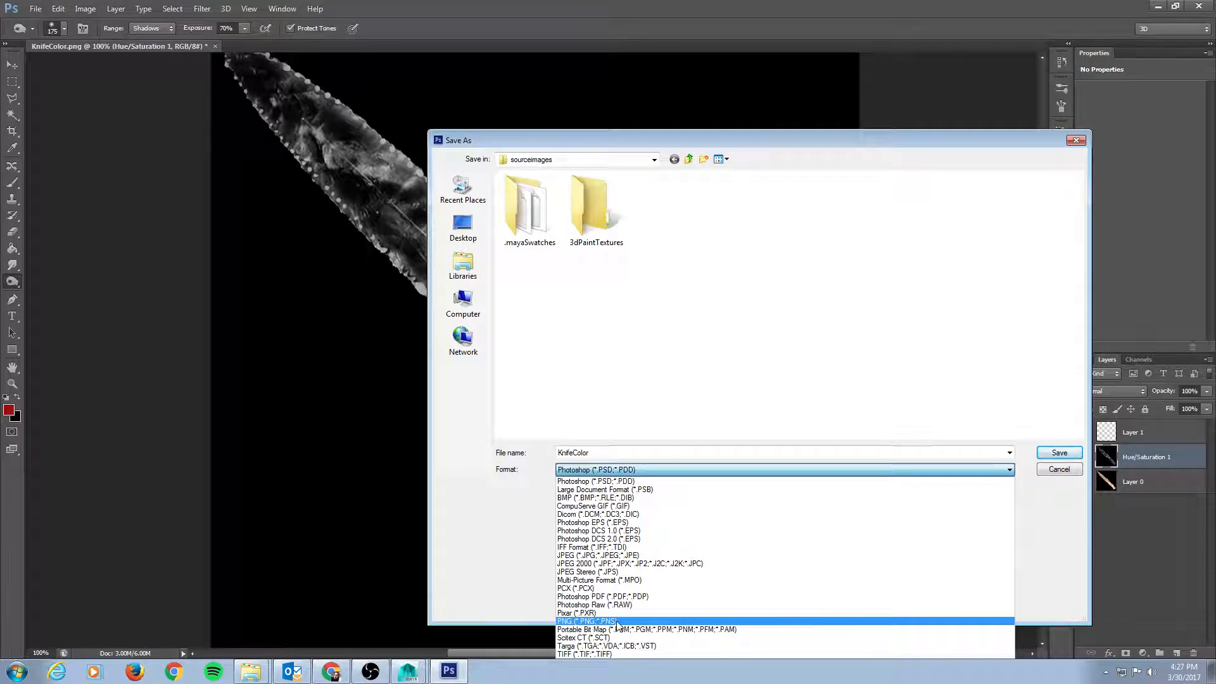
{"action": "left_click", "coordinate": [597, 555]}
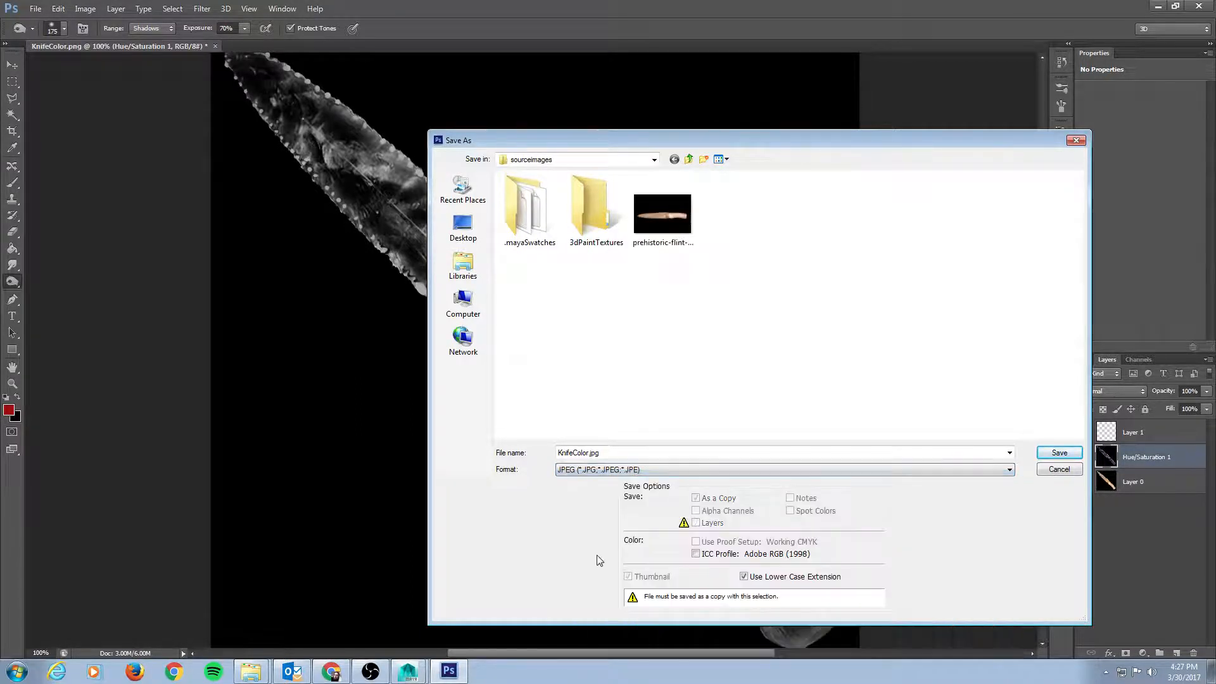
{"action": "left_click", "coordinate": [606, 454]}
{"action": "left_click", "coordinate": [633, 451]}
{"action": "key", "text": "BackSpace"}
{"action": "key", "text": "BackSpace"}
{"action": "key", "text": "BackSpace"}
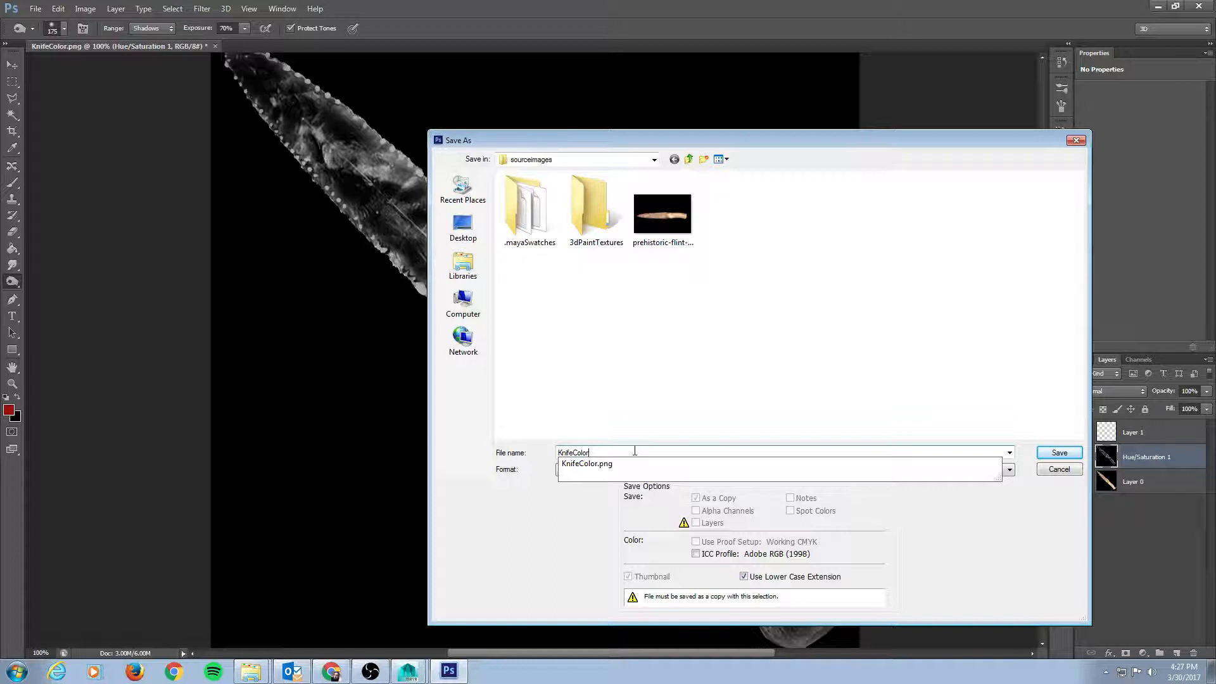
{"action": "type", "text": "Spec"}
{"action": "key", "text": "Return"}
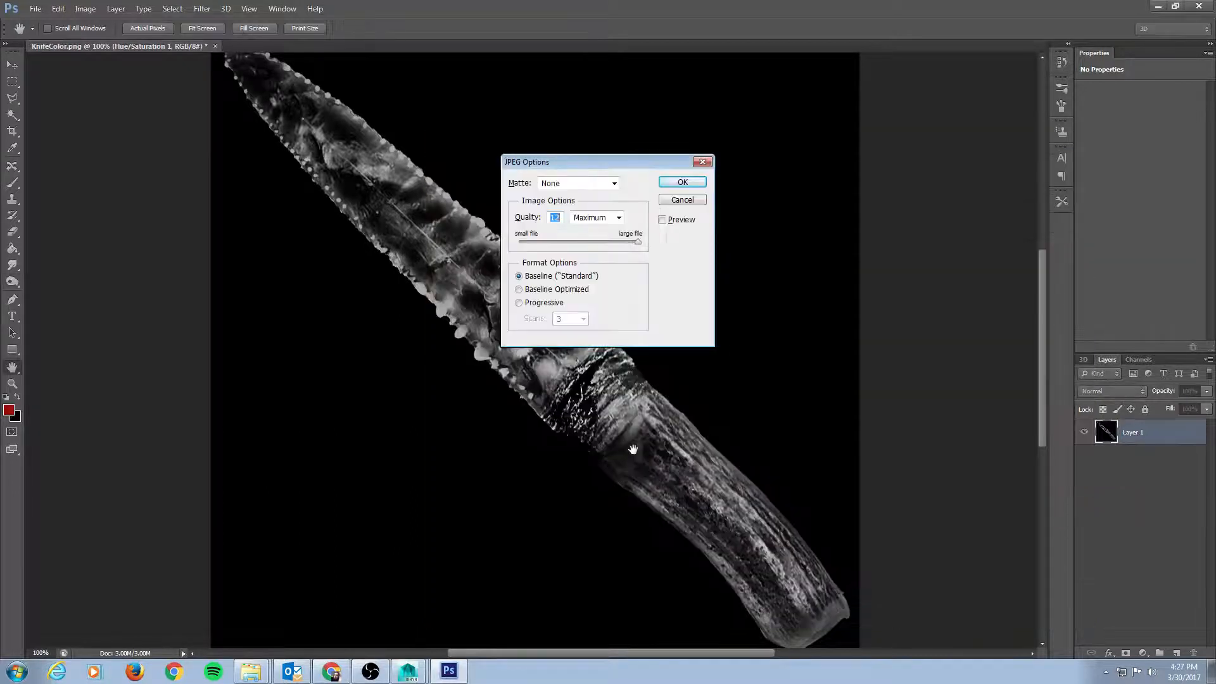
{"action": "left_click", "coordinate": [682, 182]}
- Switch to Maya and connect a new File texture to the Specular Color of KNifeShader
{"action": "key", "text": "alt+Tab"}
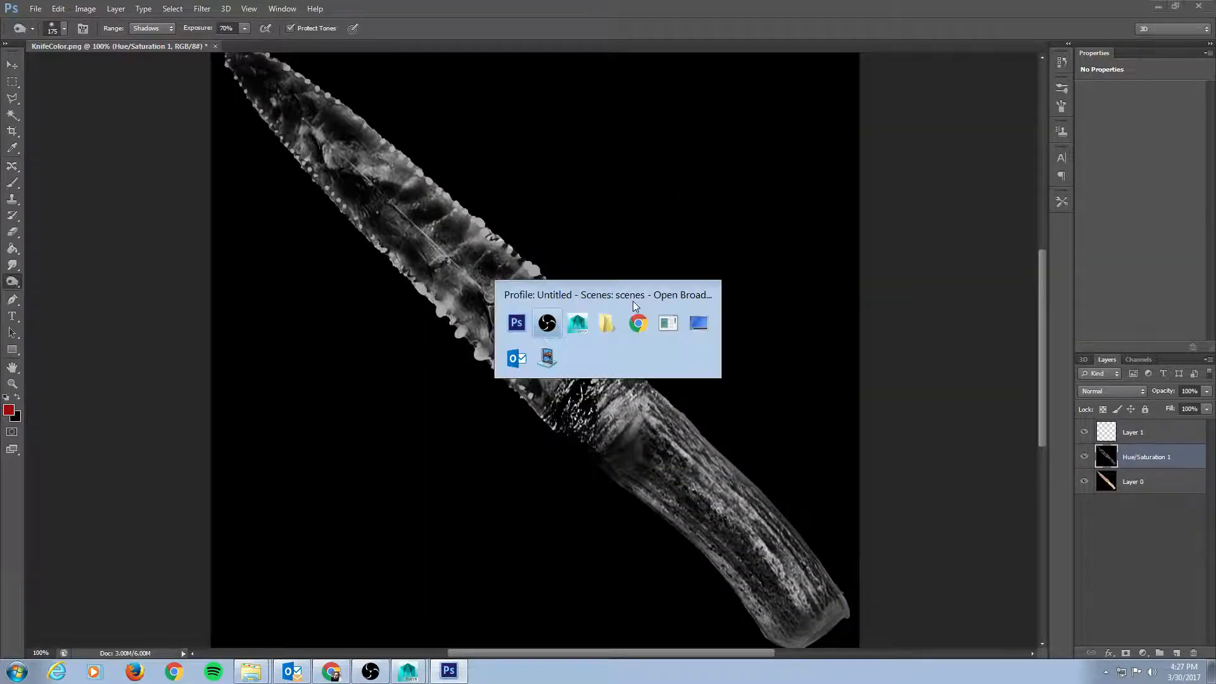
{"action": "key", "text": "alt+Tab"}
{"action": "key", "text": "Tab"}
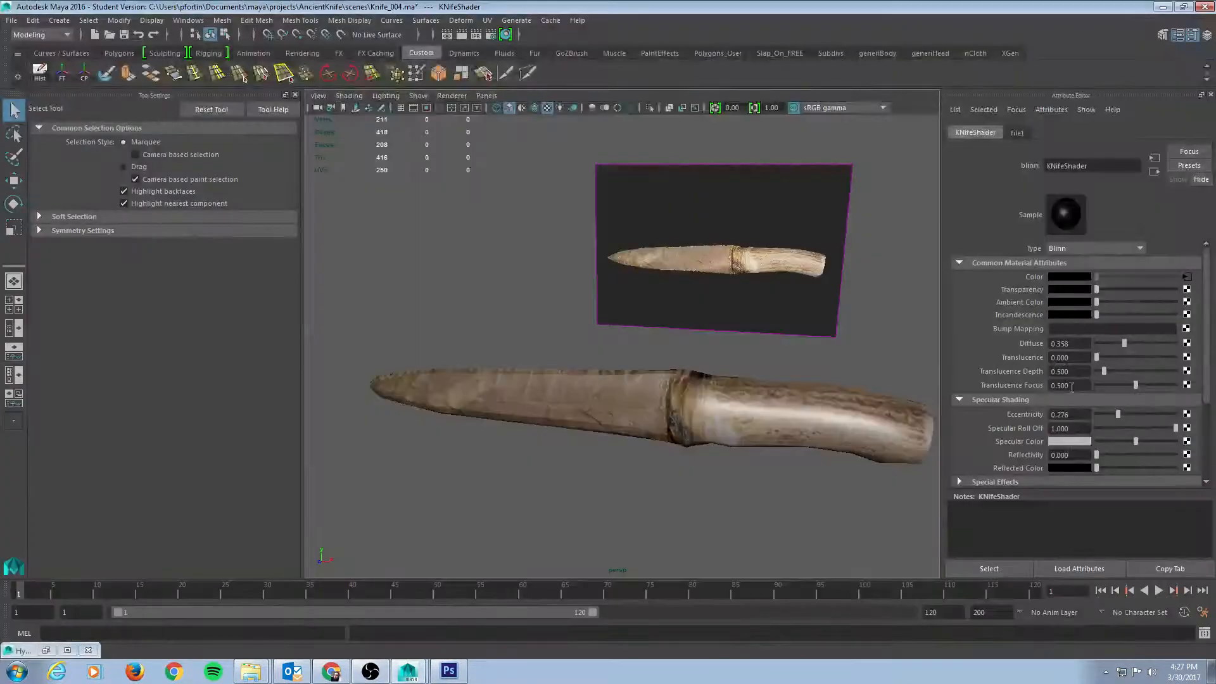
{"action": "left_click", "coordinate": [1187, 443]}
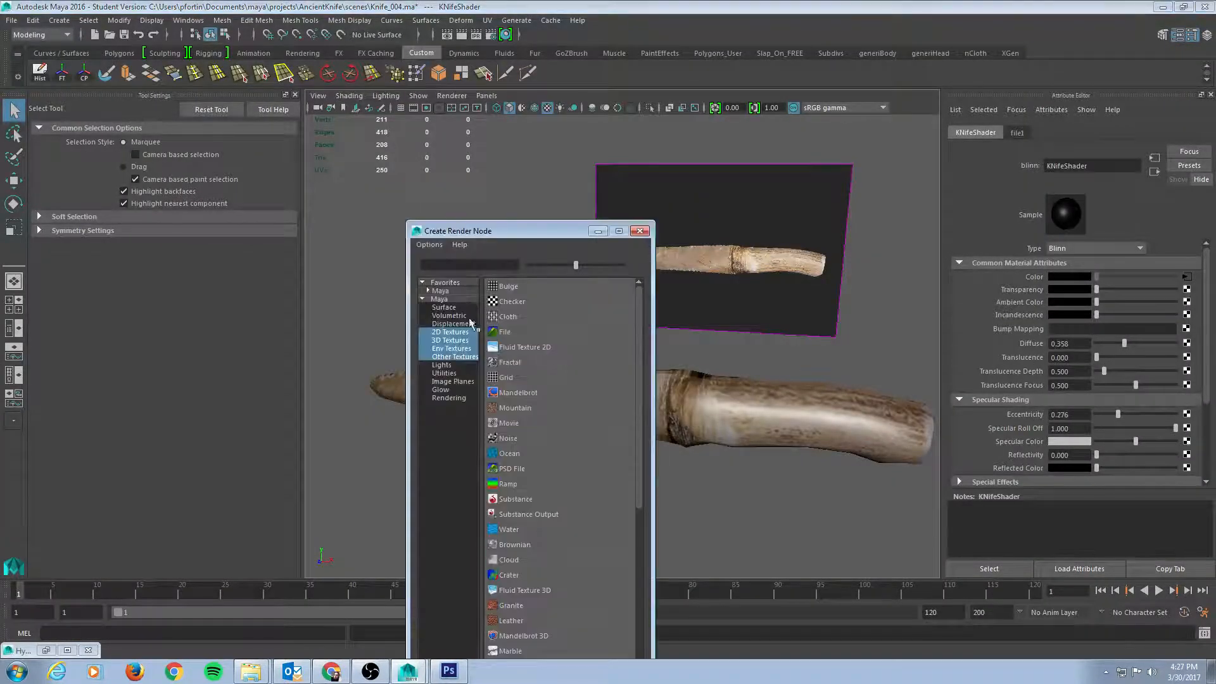
{"action": "left_click_drag", "start_coordinate": [518, 231], "coordinate": [206, 117]}
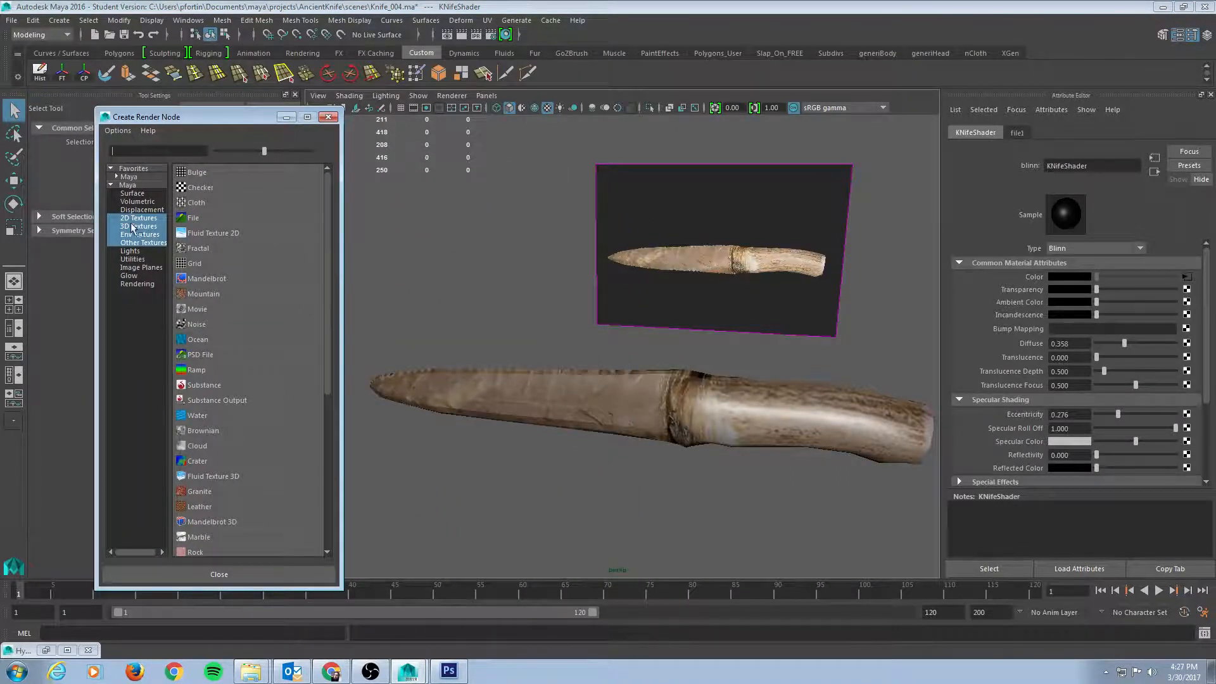
{"action": "left_click", "coordinate": [193, 218]}
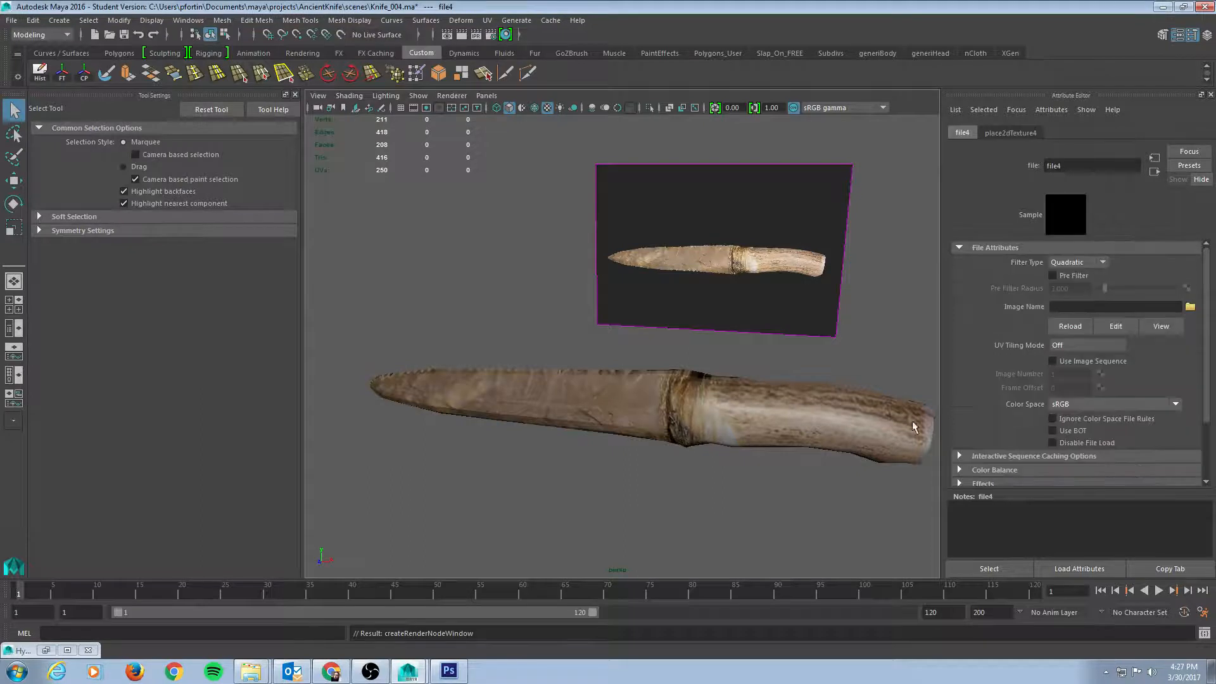
- Load KnifeColorSpec.jpg from the sourceimages folder as the file texture's image
{"action": "left_click", "coordinate": [1190, 308]}
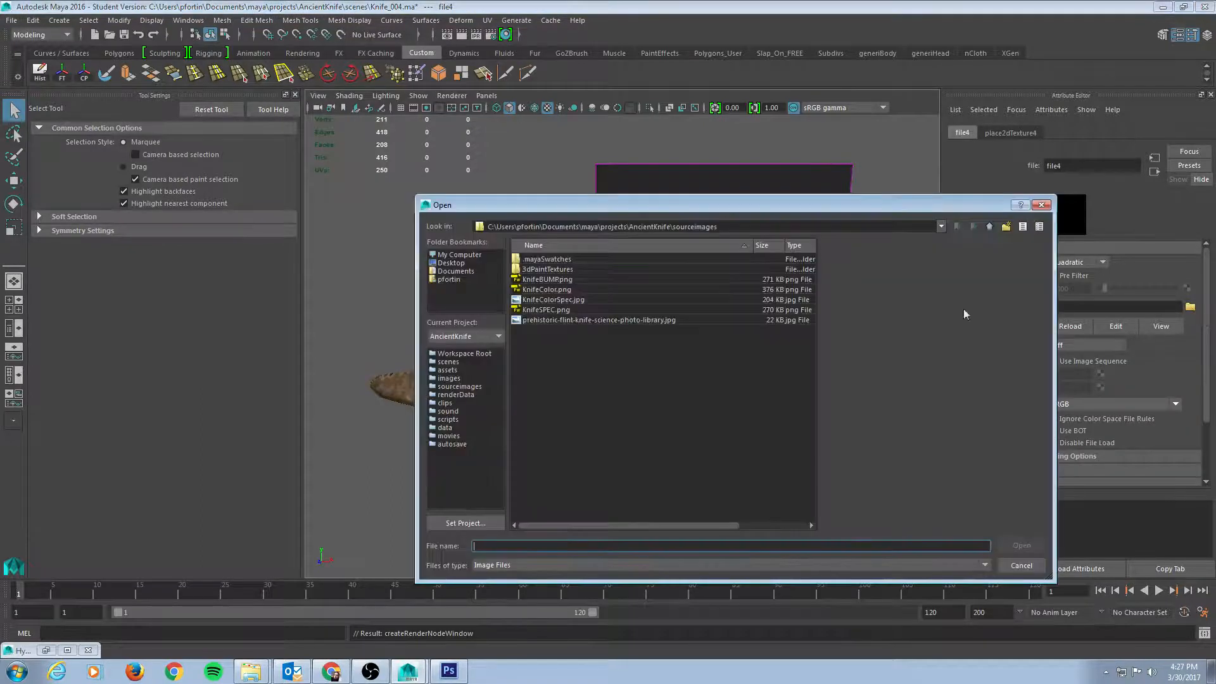
{"action": "left_click_drag", "start_coordinate": [694, 205], "coordinate": [445, 197]}
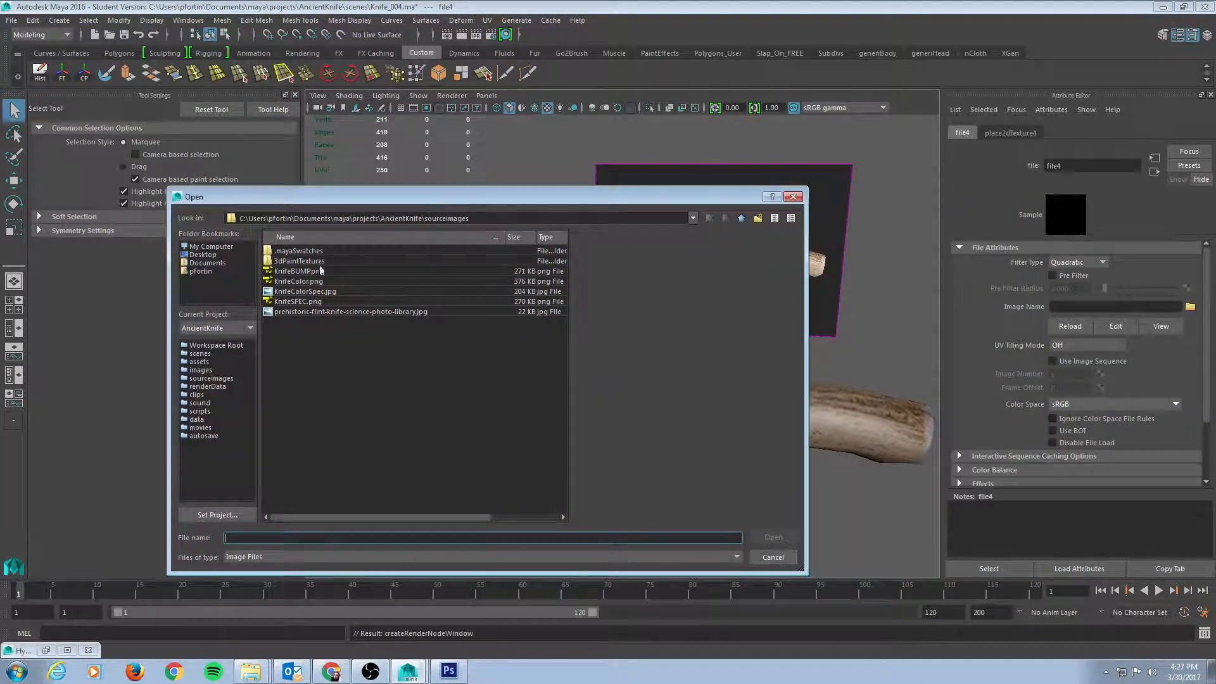
{"action": "left_click", "coordinate": [304, 291]}
{"action": "double_click", "coordinate": [304, 292]}
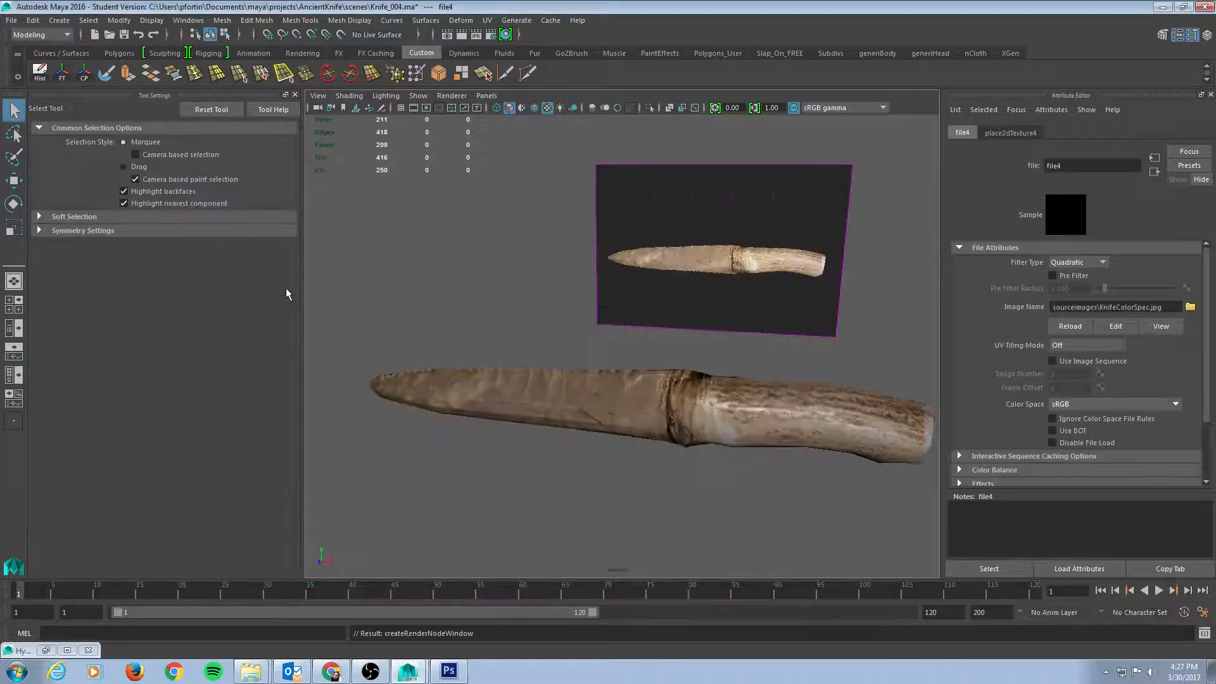
- Return to the KNifeShader material and lower its Diffuse to 0.309
{"action": "left_click_drag", "start_coordinate": [550, 370], "coordinate": [594, 335], "text": "alt"}
{"action": "scroll", "coordinate": [546, 348], "scroll_direction": "up", "scroll_amount": 4}
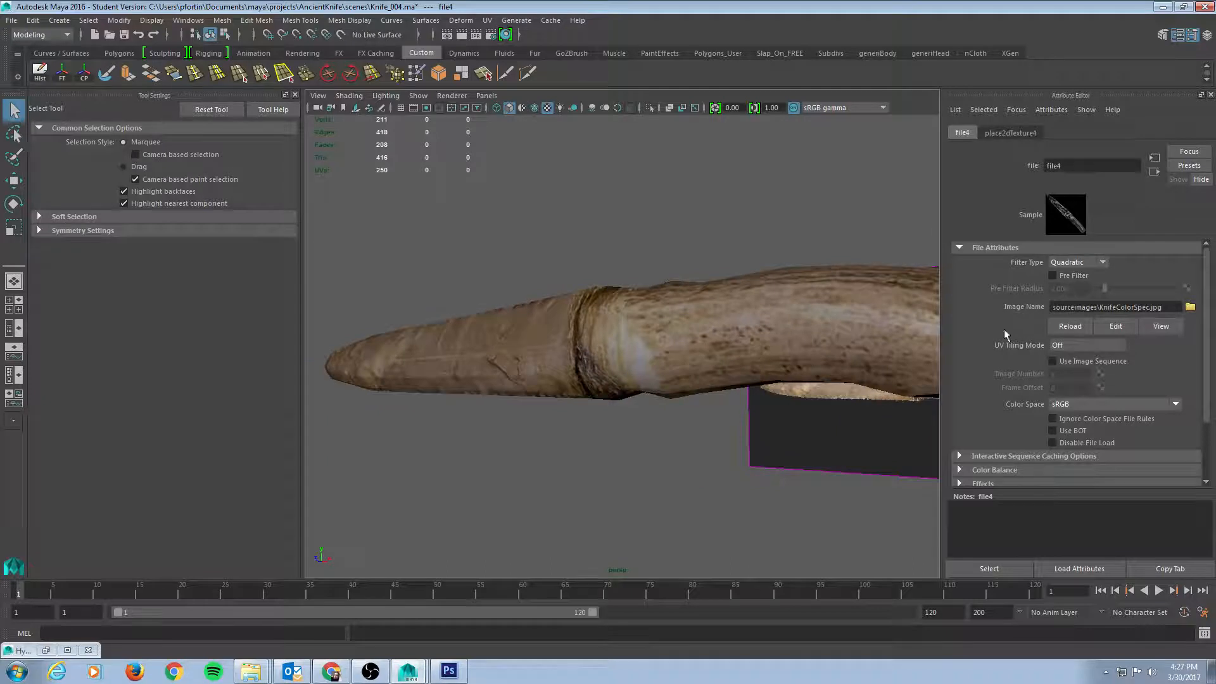
{"action": "left_click", "coordinate": [1155, 171]}
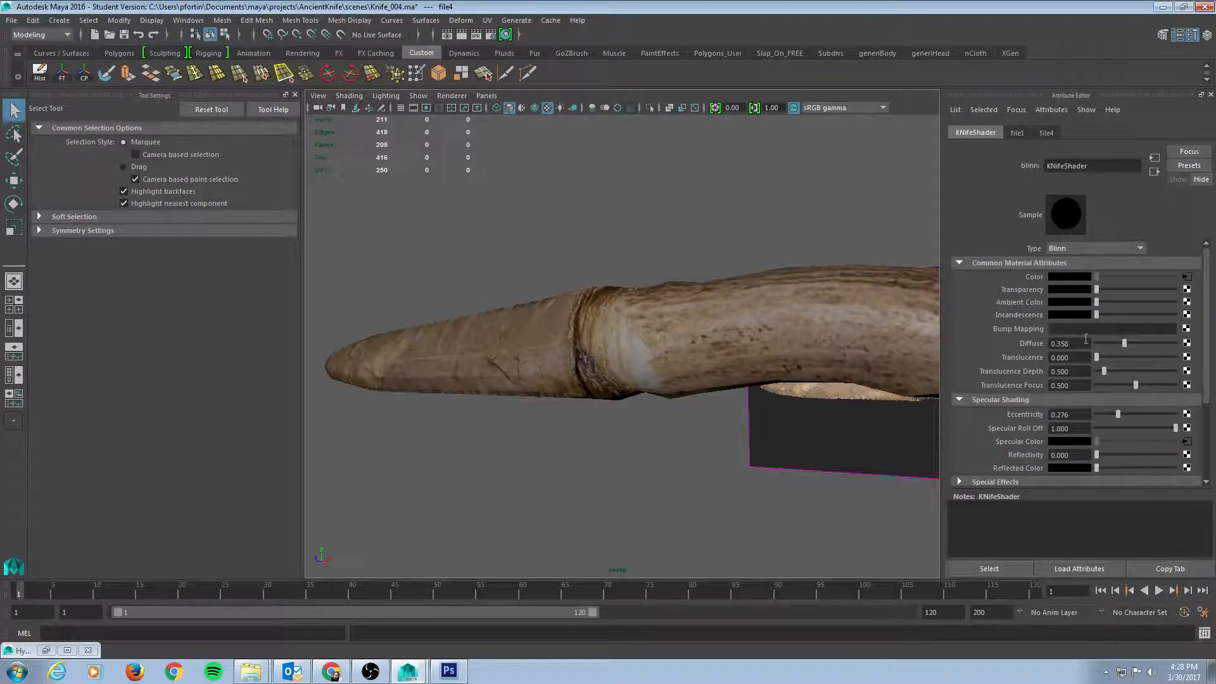
{"action": "left_click_drag", "start_coordinate": [1124, 344], "coordinate": [1119, 343]}
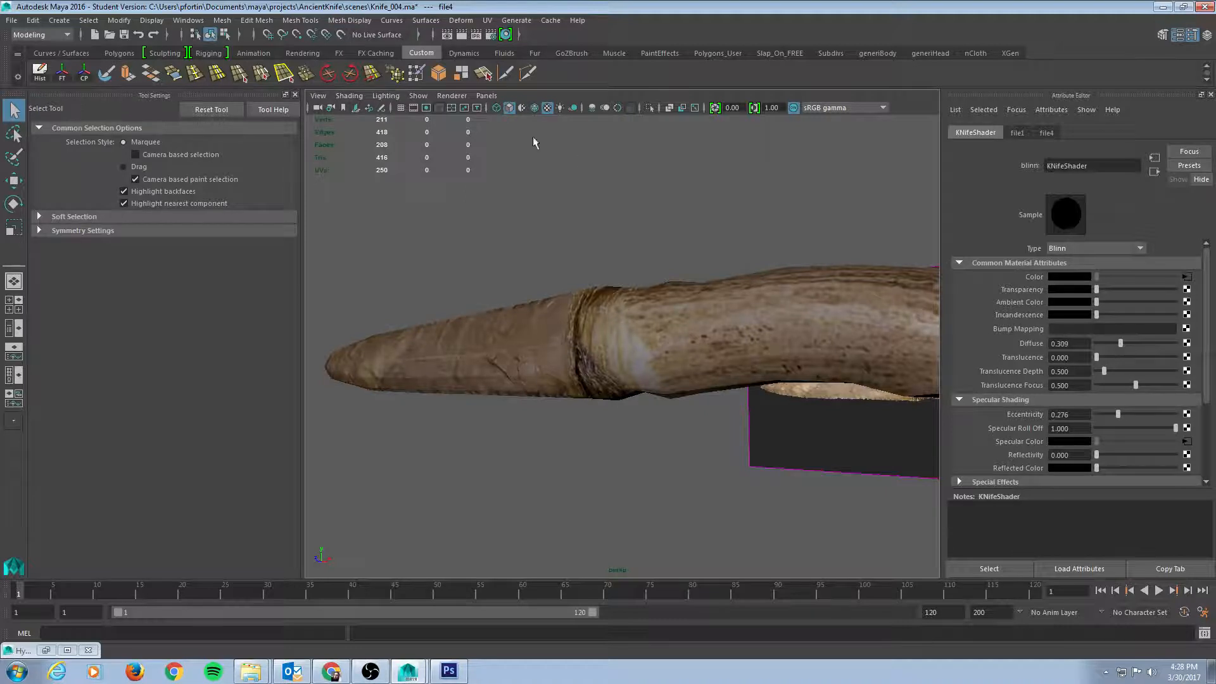
- Render the current perspective view of the knife, then close the render
{"action": "left_click_drag", "start_coordinate": [534, 143], "coordinate": [602, 169], "text": "alt"}
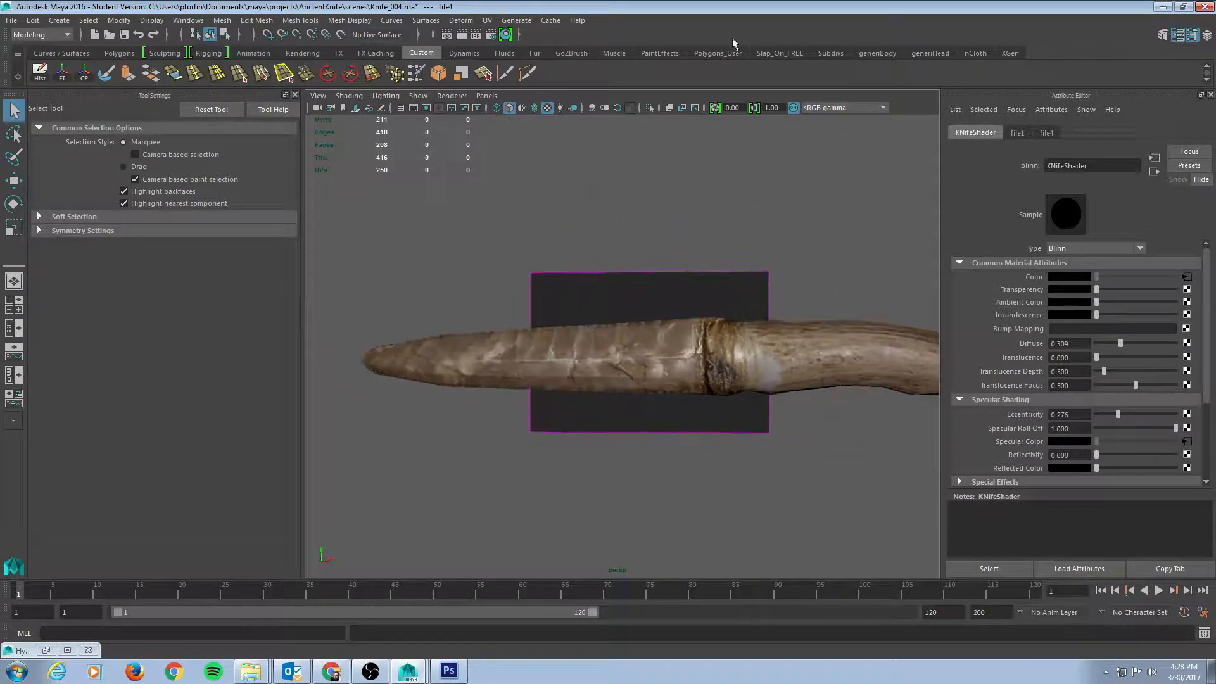
{"action": "left_click", "coordinate": [462, 35]}
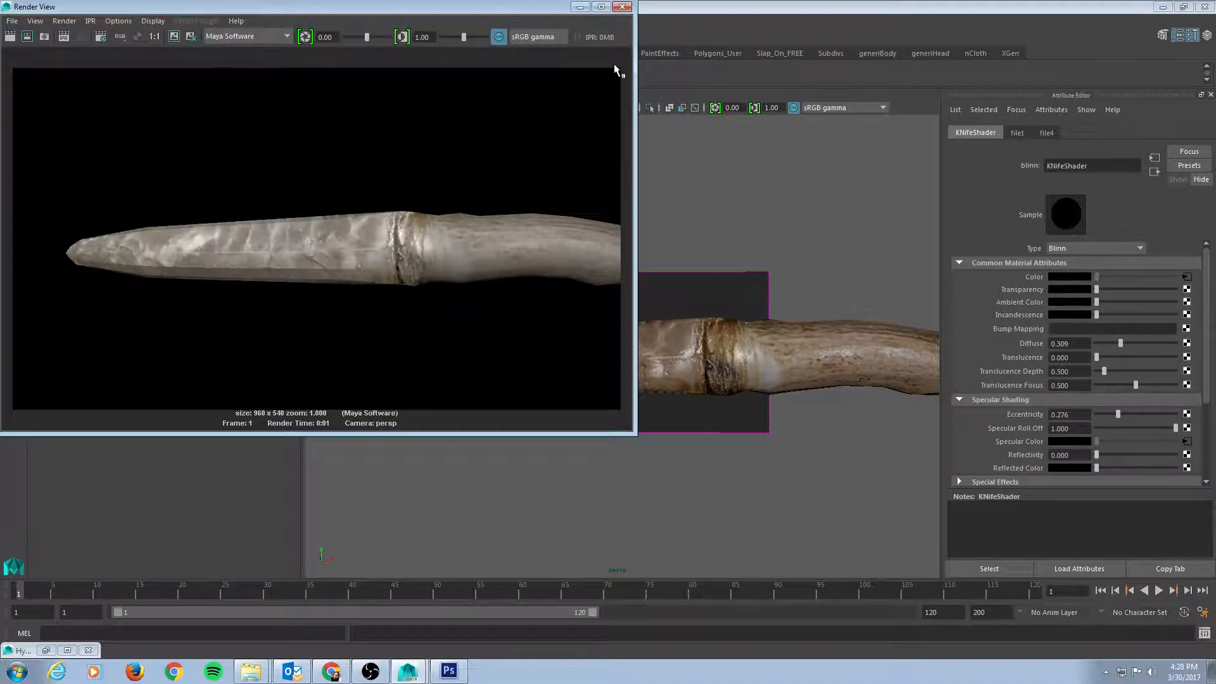
{"action": "left_click", "coordinate": [623, 8]}
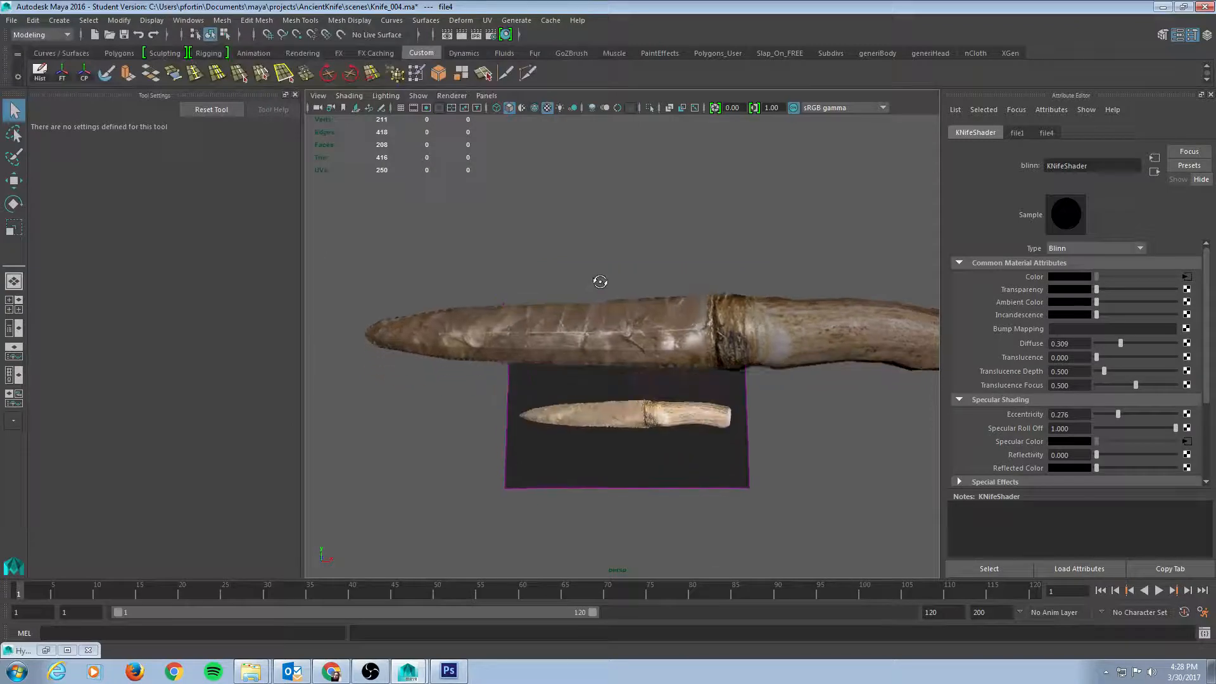
- Examine the specular highlights on the knife's blade and handle from several angles and distances in the viewport
{"action": "left_click", "coordinate": [487, 96]}
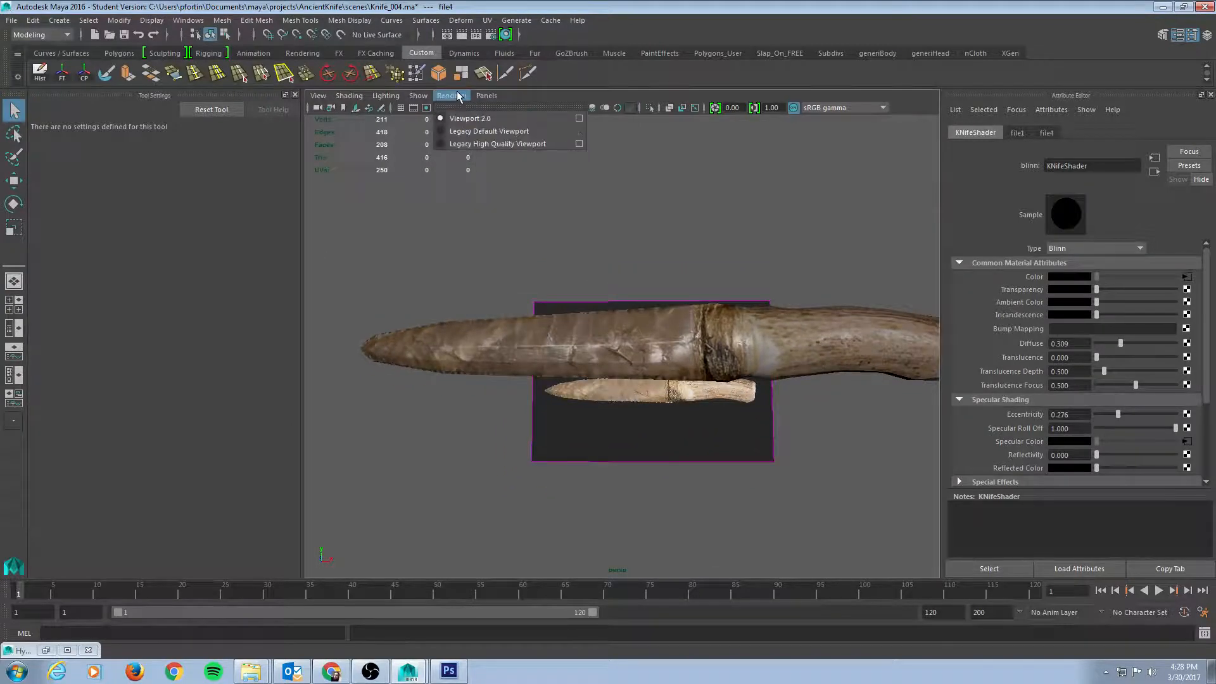
{"action": "left_click", "coordinate": [451, 97]}
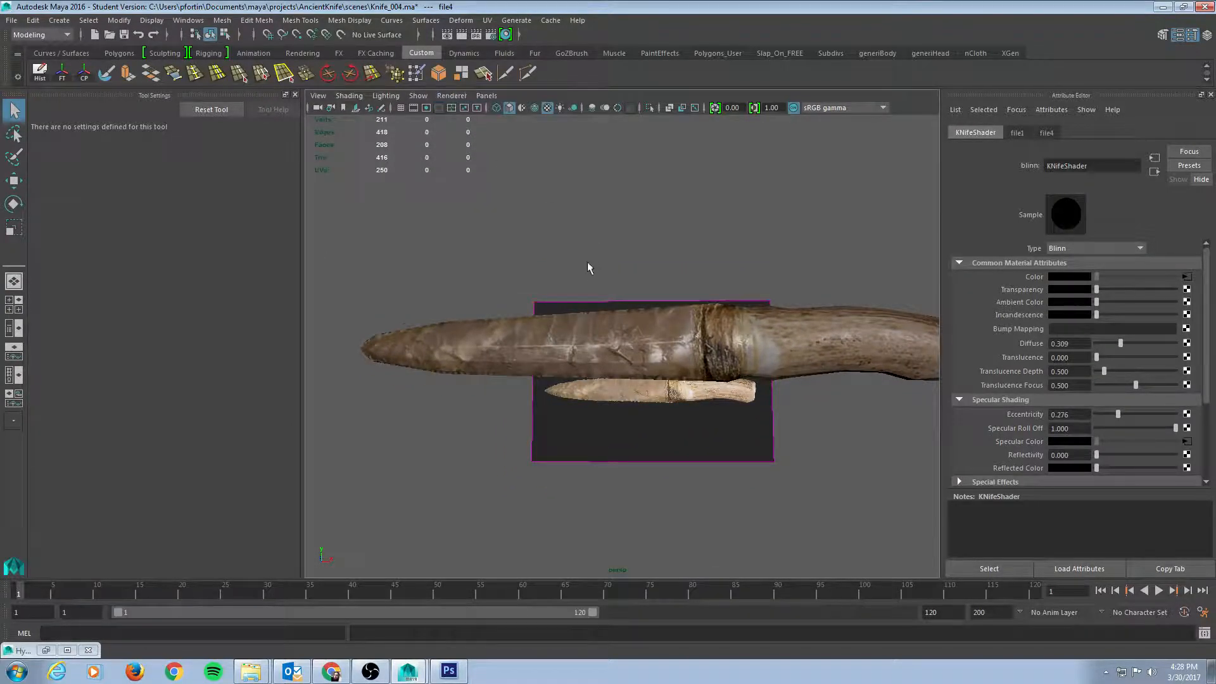
{"action": "left_click_drag", "start_coordinate": [588, 263], "coordinate": [621, 271], "text": "alt"}
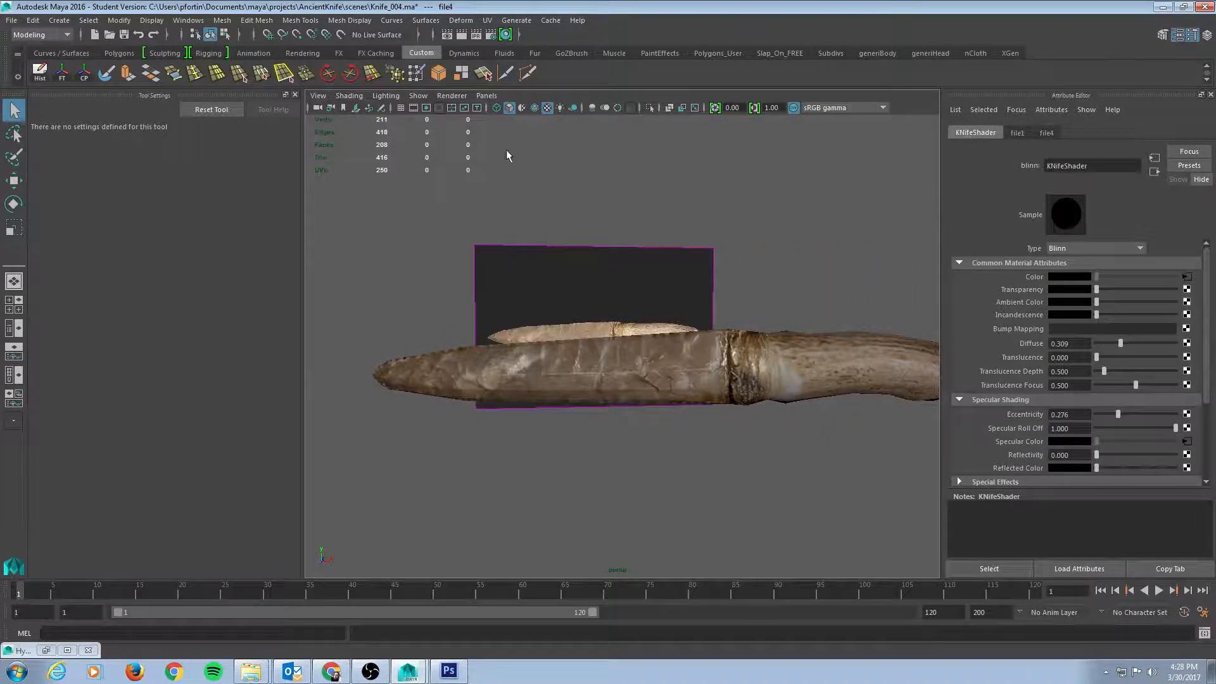
{"action": "left_click_drag", "start_coordinate": [800, 304], "coordinate": [619, 329], "text": "alt"}
{"action": "middle_click_drag", "start_coordinate": [502, 328], "coordinate": [578, 329], "text": "alt"}
{"action": "right_click_drag", "start_coordinate": [504, 328], "coordinate": [570, 331], "text": "alt"}
{"action": "middle_click_drag", "start_coordinate": [570, 332], "coordinate": [698, 327], "text": "alt"}
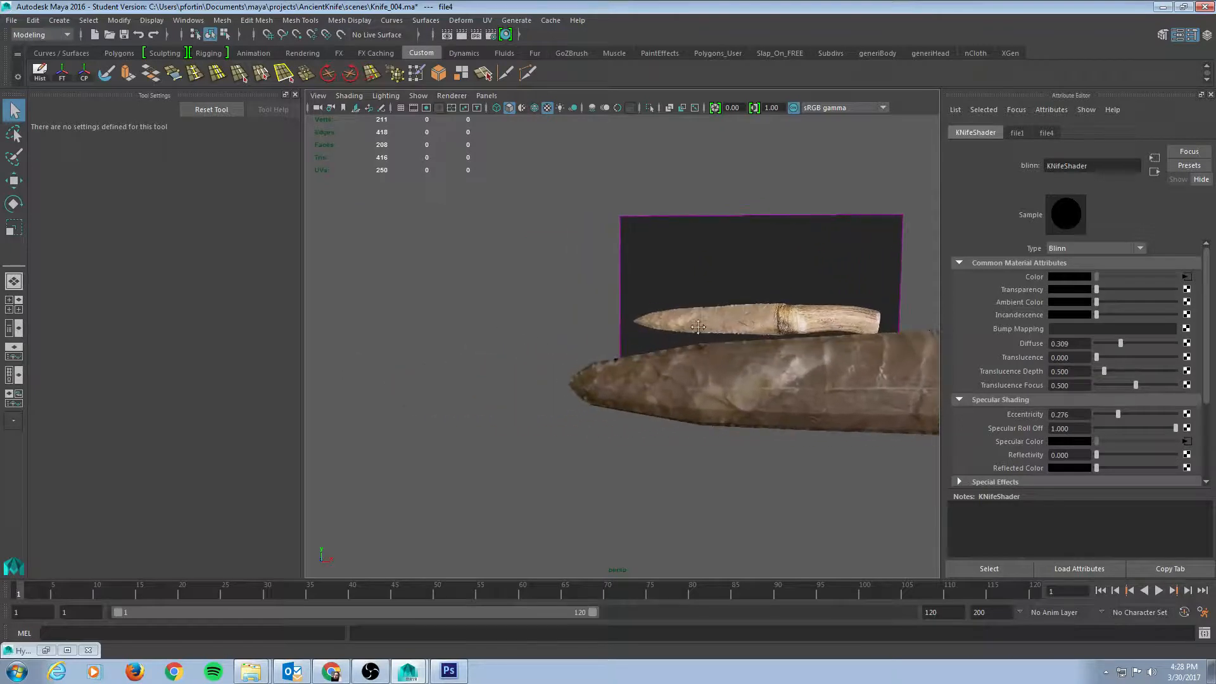
{"action": "mouse_move", "coordinate": [697, 327]}
{"action": "left_mouse_down", "text": "alt"}
{"action": "mouse_move", "coordinate": [659, 323]}
{"action": "mouse_move", "coordinate": [722, 324]}
{"action": "mouse_move", "coordinate": [695, 324]}
{"action": "left_mouse_up", "text": "alt"}
{"action": "right_click_drag", "start_coordinate": [696, 325], "coordinate": [632, 326], "text": "alt"}
{"action": "middle_click_drag", "start_coordinate": [764, 333], "coordinate": [621, 341], "text": "alt"}
- Switch to Photoshop and undo the last two burn strokes on the Hue/Saturation 1 layer
{"action": "key", "text": "alt+Tab"}
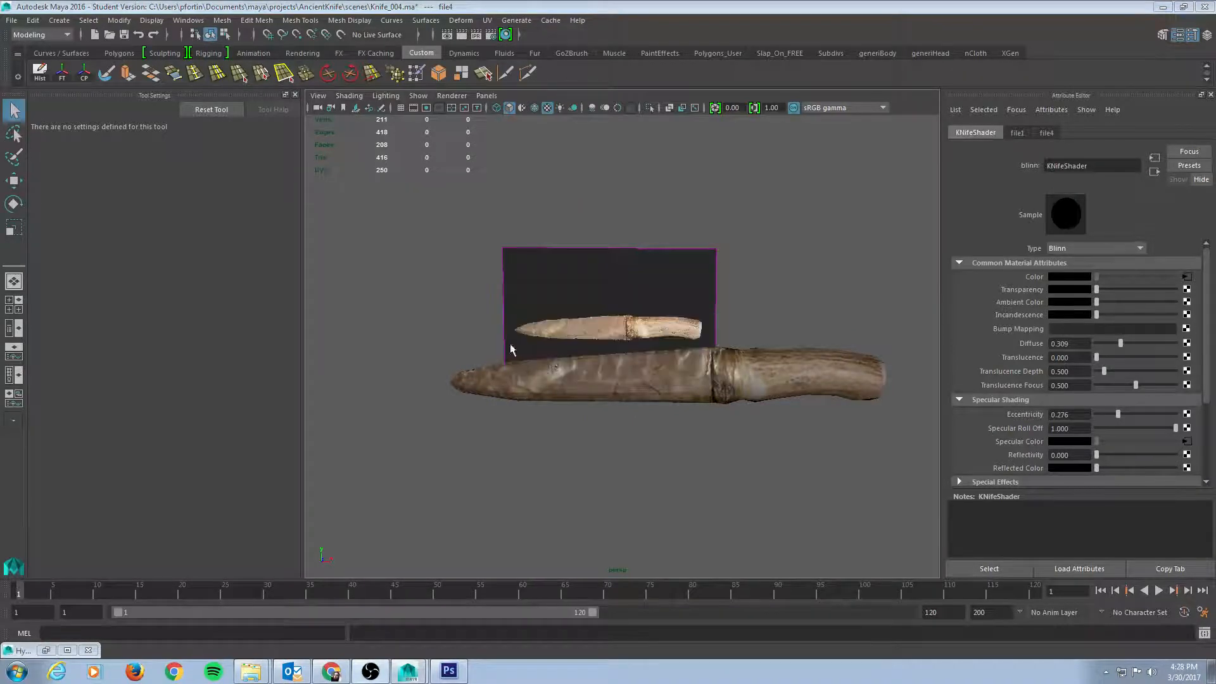
{"action": "key", "text": "alt+Tab"}
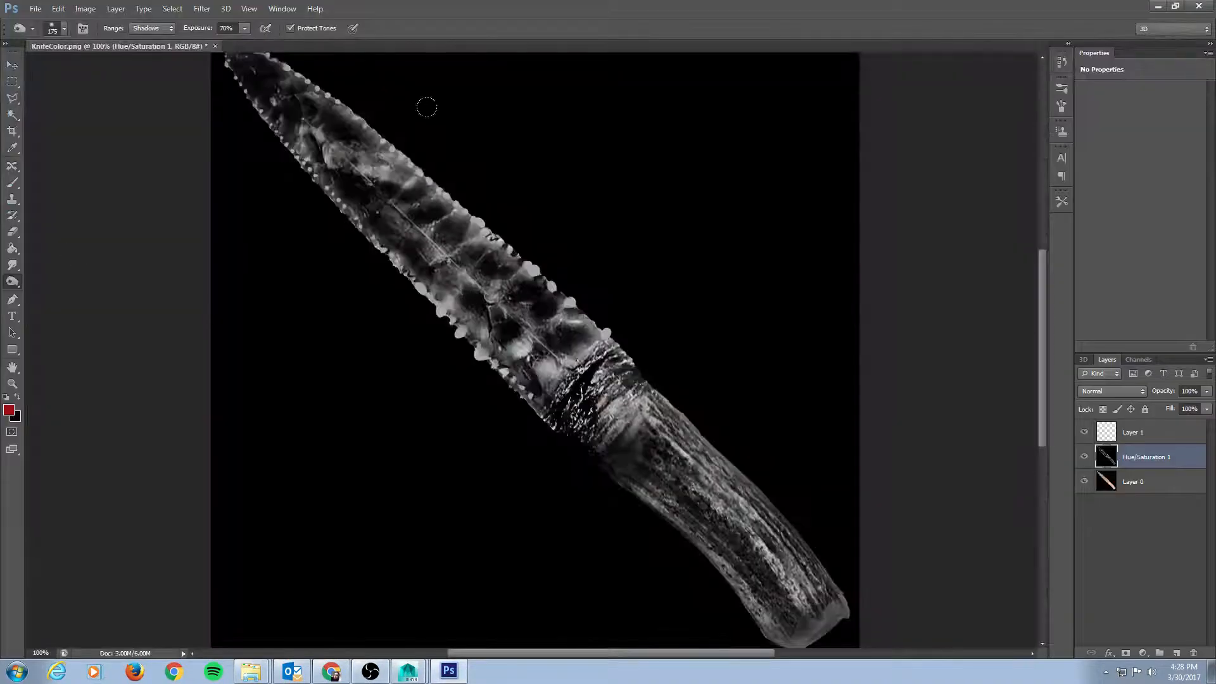
{"action": "mouse_move", "coordinate": [463, 134]}
{"action": "left_mouse_down"}
{"action": "mouse_move", "coordinate": [507, 244]}
{"action": "mouse_move", "coordinate": [511, 233]}
{"action": "left_mouse_up"}
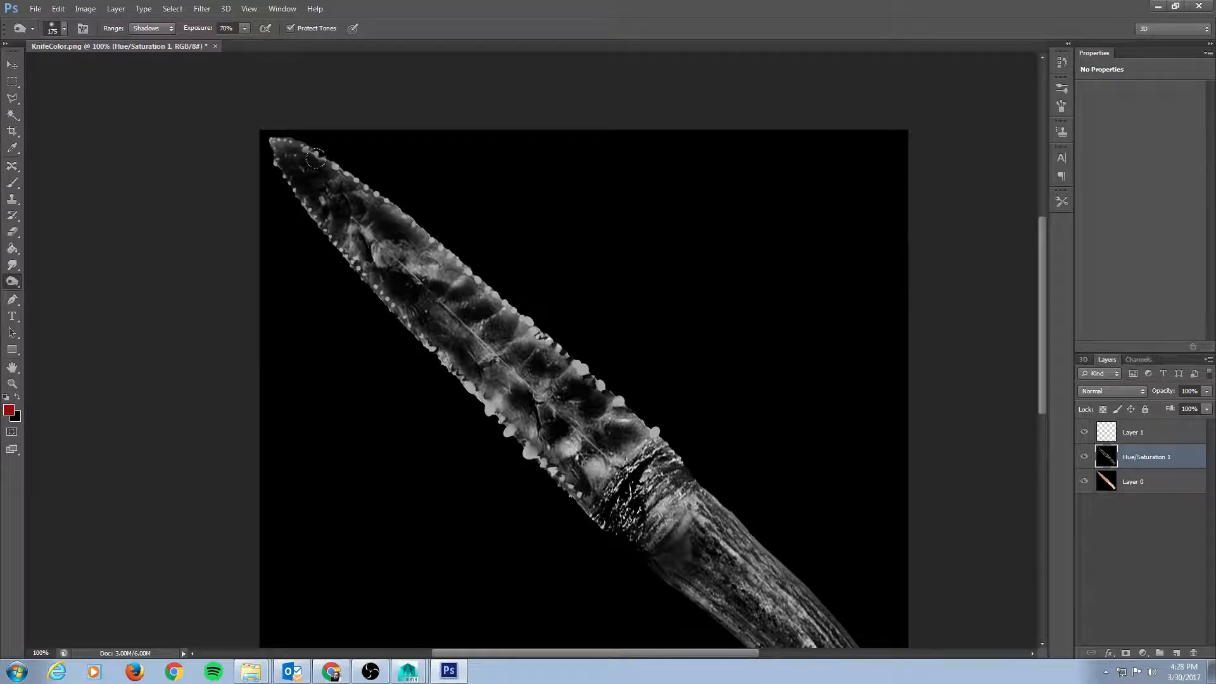
{"action": "key", "text": "ctrl+alt+z"}
{"action": "key", "text": "ctrl+alt+z"}
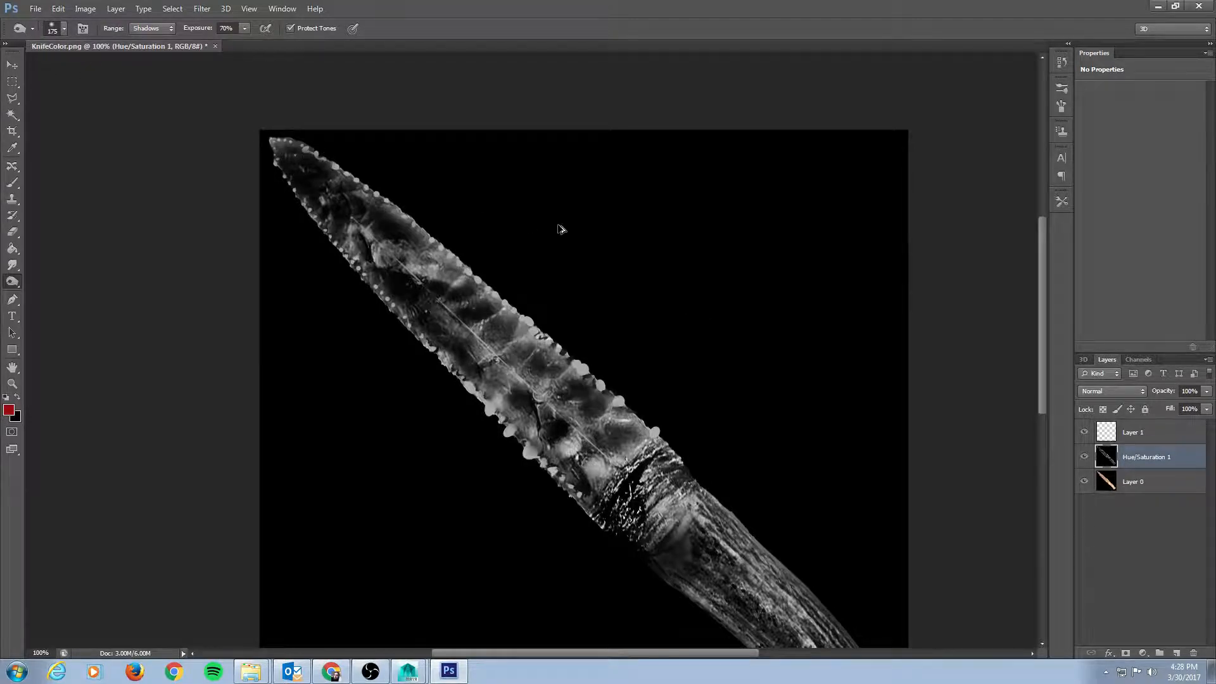
- Add a Brightness/Contrast adjustment layer above the Hue/Saturation 1 layer with Contrast 100 and Brightness 68
{"action": "left_click", "coordinate": [1143, 652]}
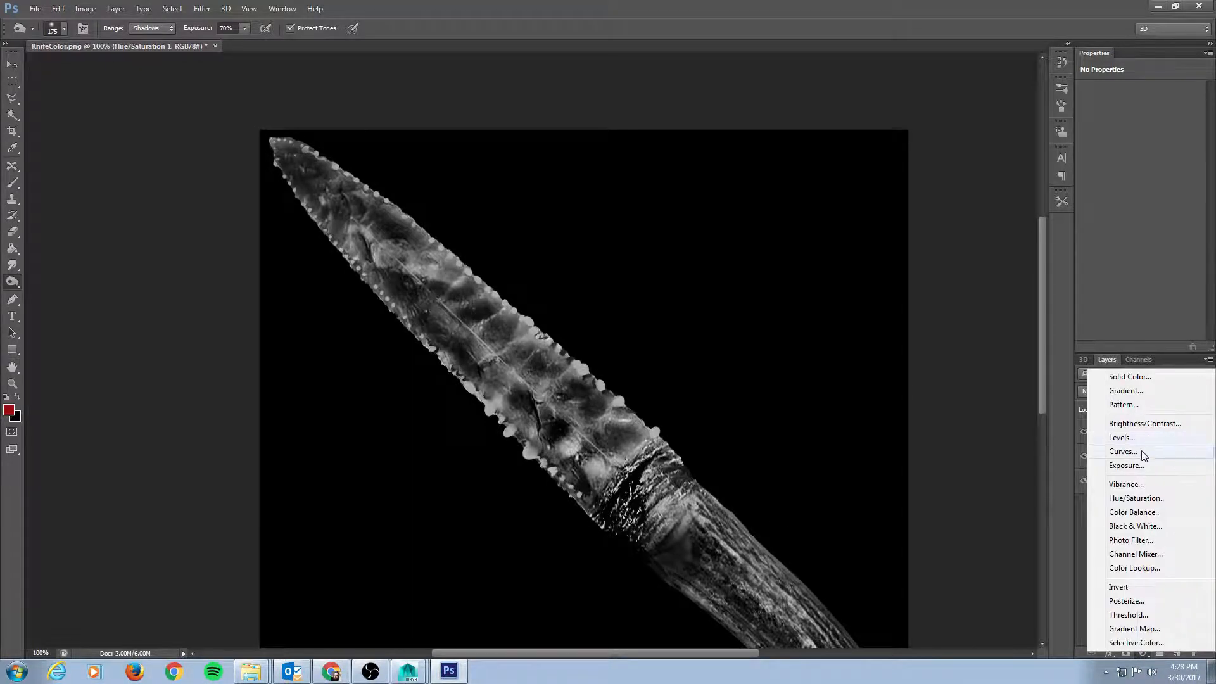
{"action": "left_click", "coordinate": [1138, 426]}
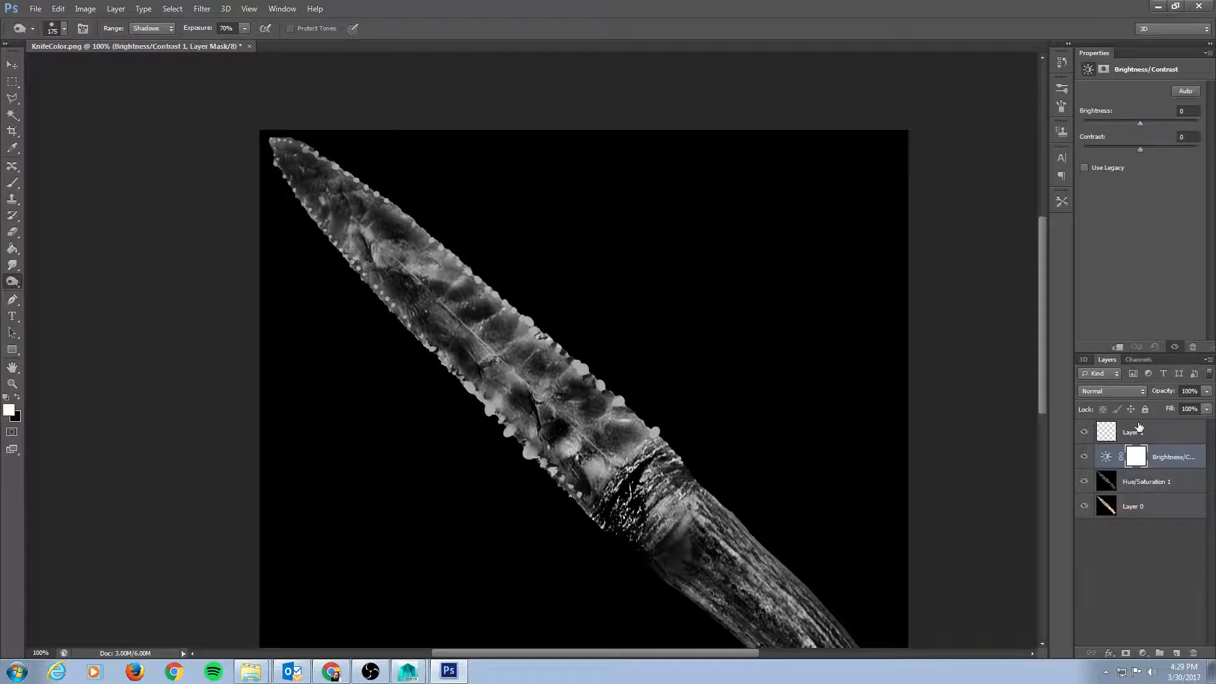
{"action": "left_click_drag", "start_coordinate": [1143, 146], "coordinate": [1203, 160]}
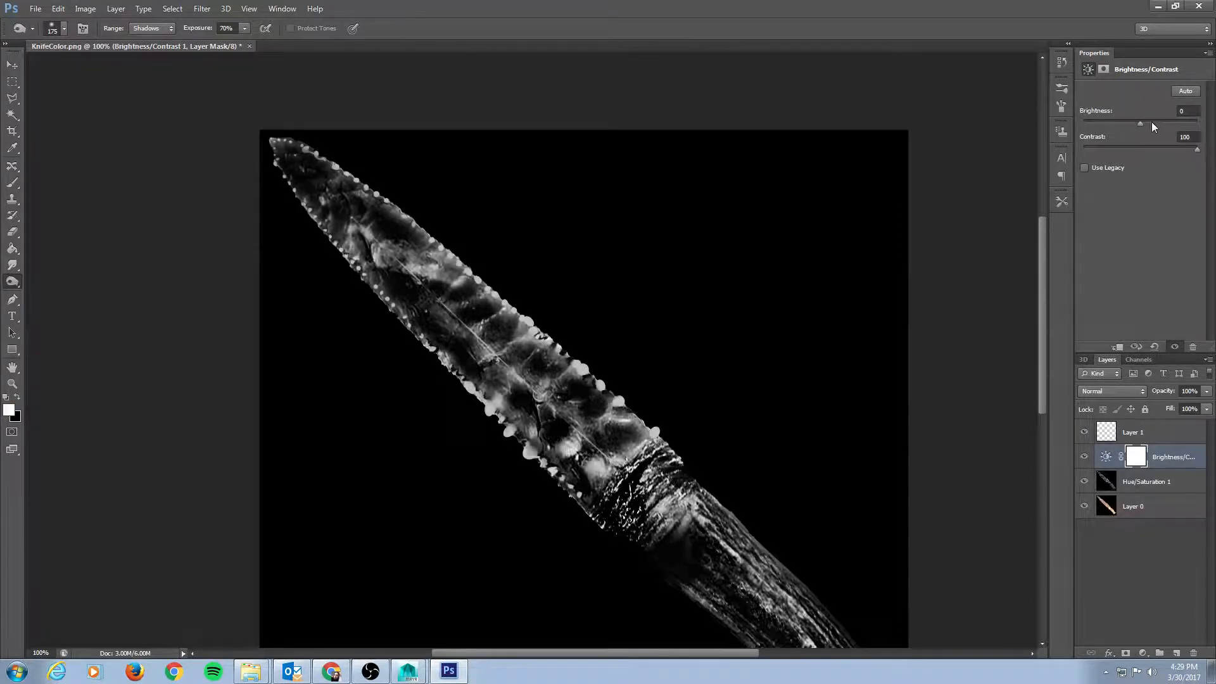
{"action": "left_click_drag", "start_coordinate": [1138, 123], "coordinate": [1195, 150]}
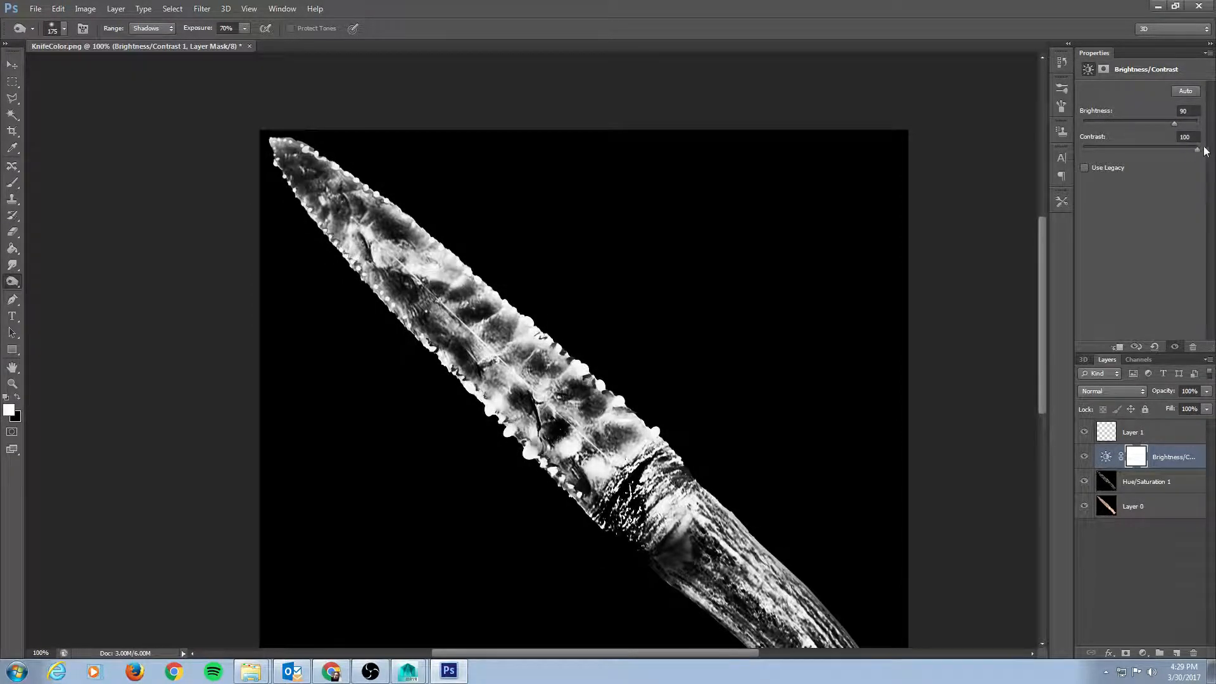
{"action": "mouse_move", "coordinate": [1175, 124]}
{"action": "left_mouse_down"}
{"action": "mouse_move", "coordinate": [1194, 151]}
{"action": "mouse_move", "coordinate": [1104, 150]}
{"action": "mouse_move", "coordinate": [1197, 150]}
{"action": "mouse_move", "coordinate": [1165, 124]}
{"action": "left_mouse_up"}
{"action": "left_click_drag", "start_coordinate": [732, 393], "coordinate": [714, 330]}
{"action": "left_click_drag", "start_coordinate": [595, 239], "coordinate": [608, 281]}
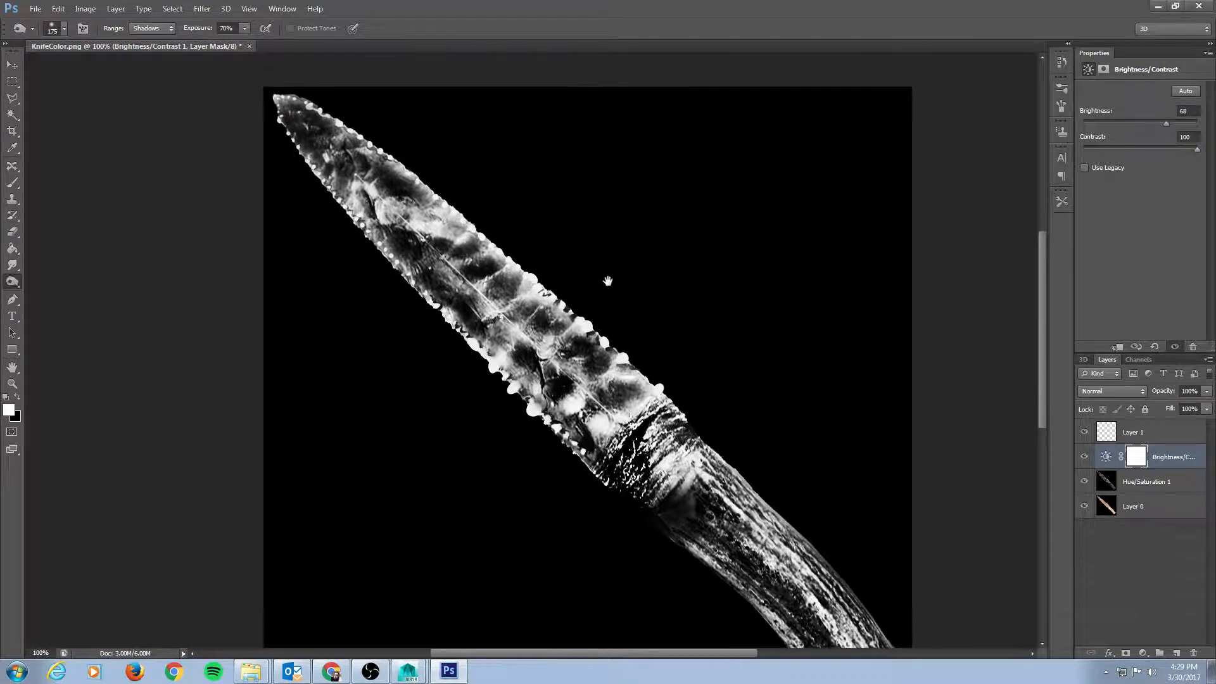
{"action": "left_click_drag", "start_coordinate": [704, 267], "coordinate": [672, 249]}
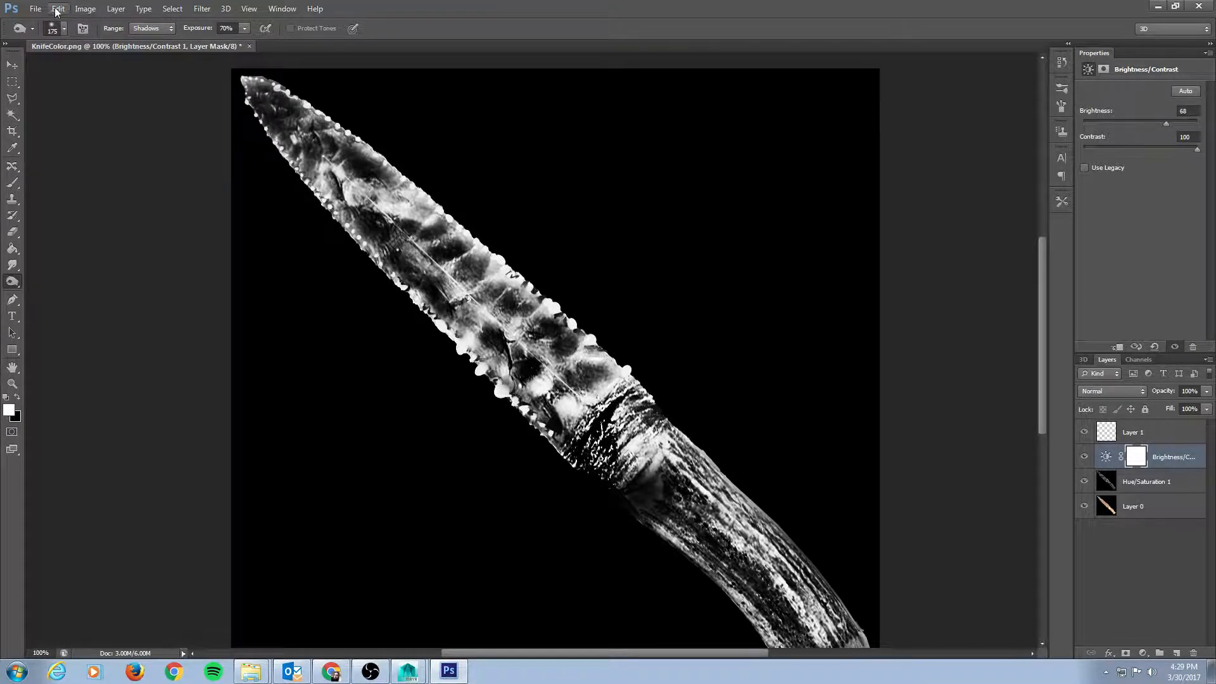
- Save a JPEG copy of the contrasty specular map as KnifeColor2 in sourceimages, then undo the last change to the document
{"action": "left_click", "coordinate": [35, 8]}
{"action": "left_click", "coordinate": [54, 163]}
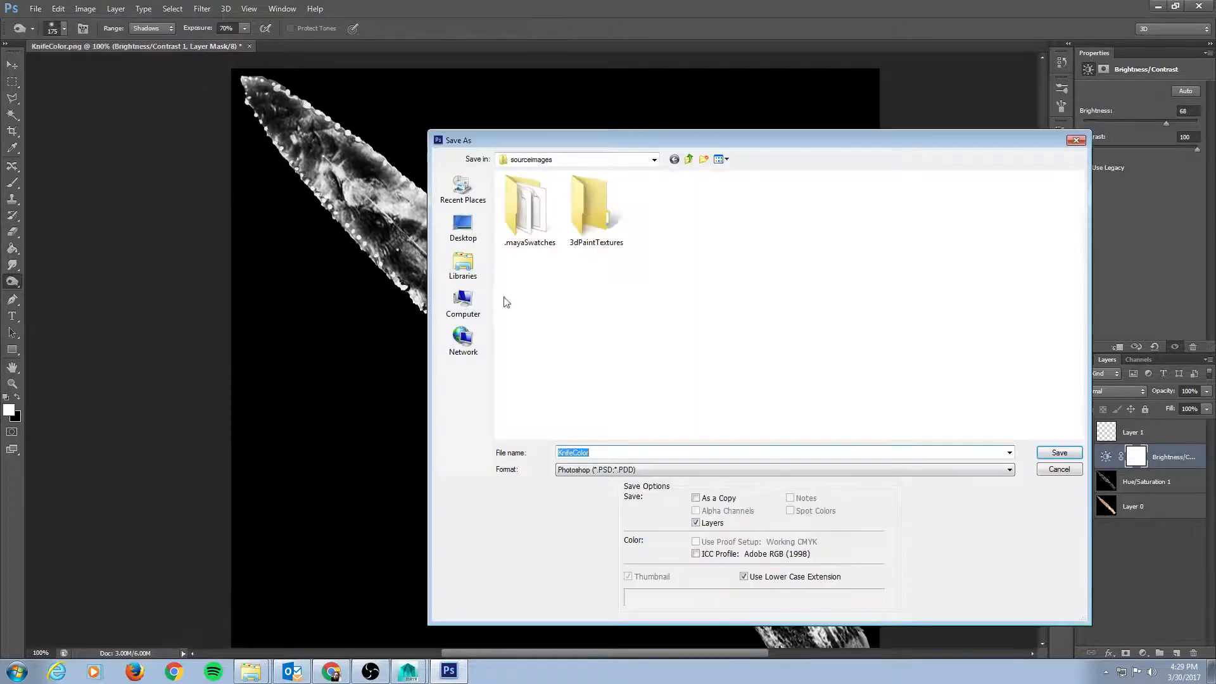
{"action": "left_click", "coordinate": [612, 469]}
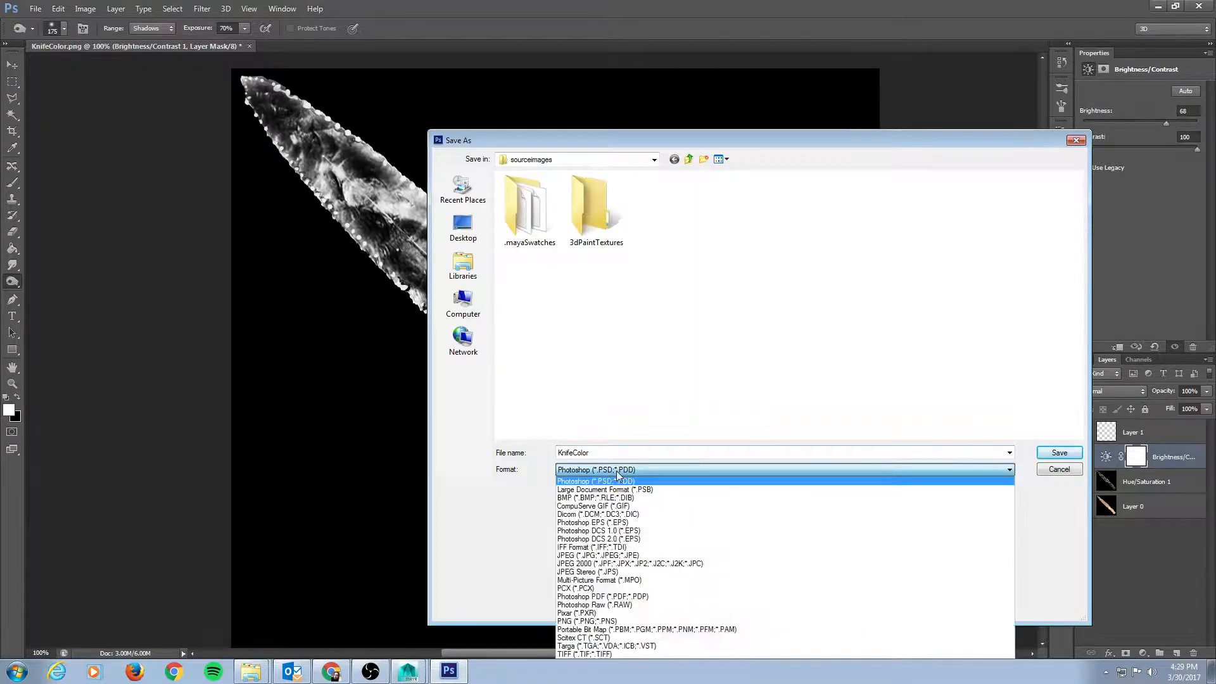
{"action": "left_click", "coordinate": [610, 555]}
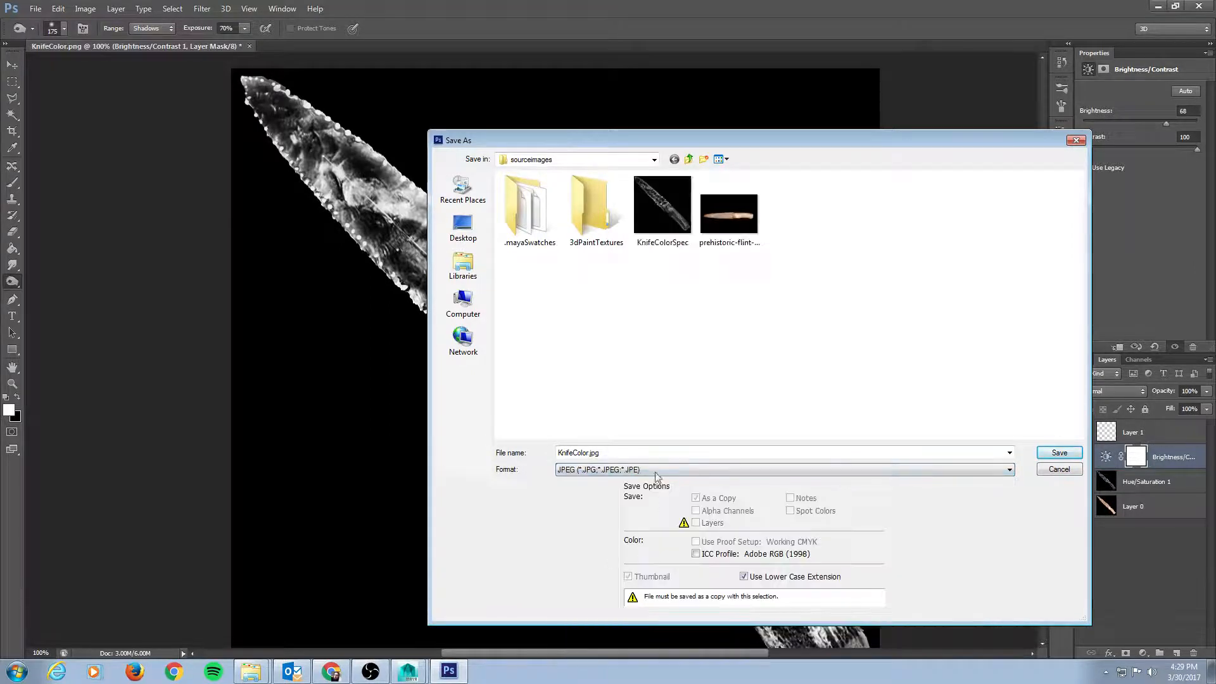
{"action": "left_click", "coordinate": [620, 452]}
{"action": "key", "text": "Right"}
{"action": "key", "text": "BackSpace"}
{"action": "key", "text": "BackSpace"}
{"action": "key", "text": "BackSpace"}
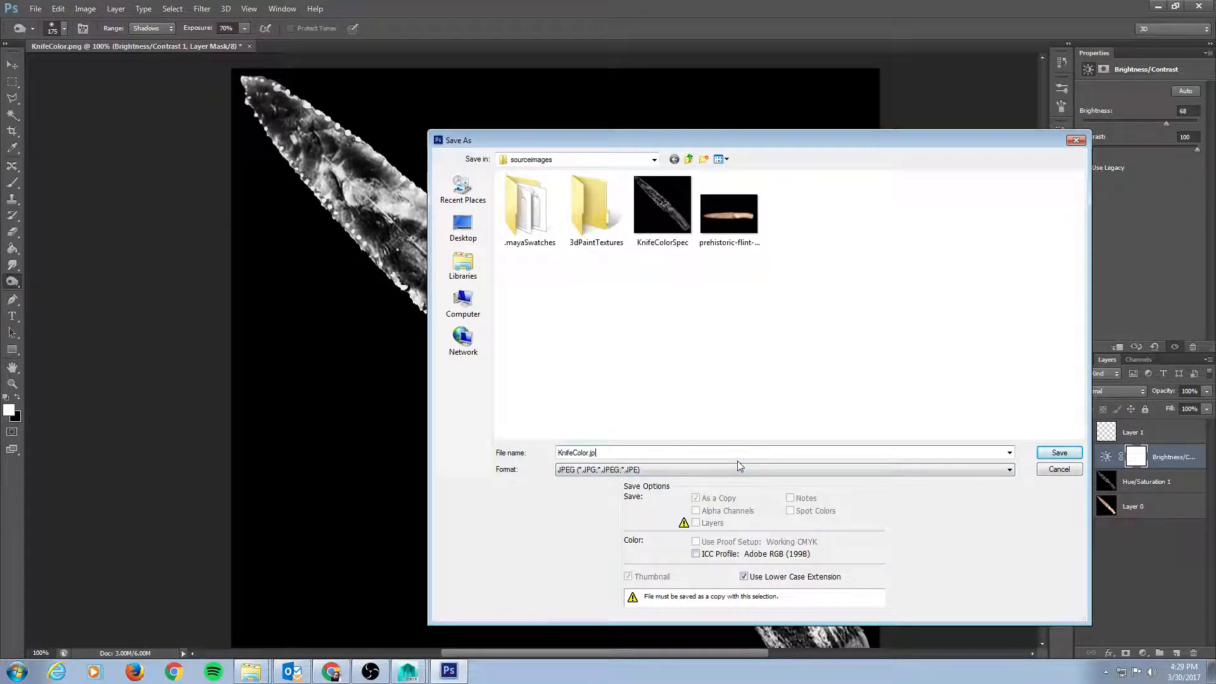
{"action": "key", "text": "BackSpace"}
{"action": "type", "text": "2"}
{"action": "key", "text": "Return"}
{"action": "left_click", "coordinate": [679, 182]}
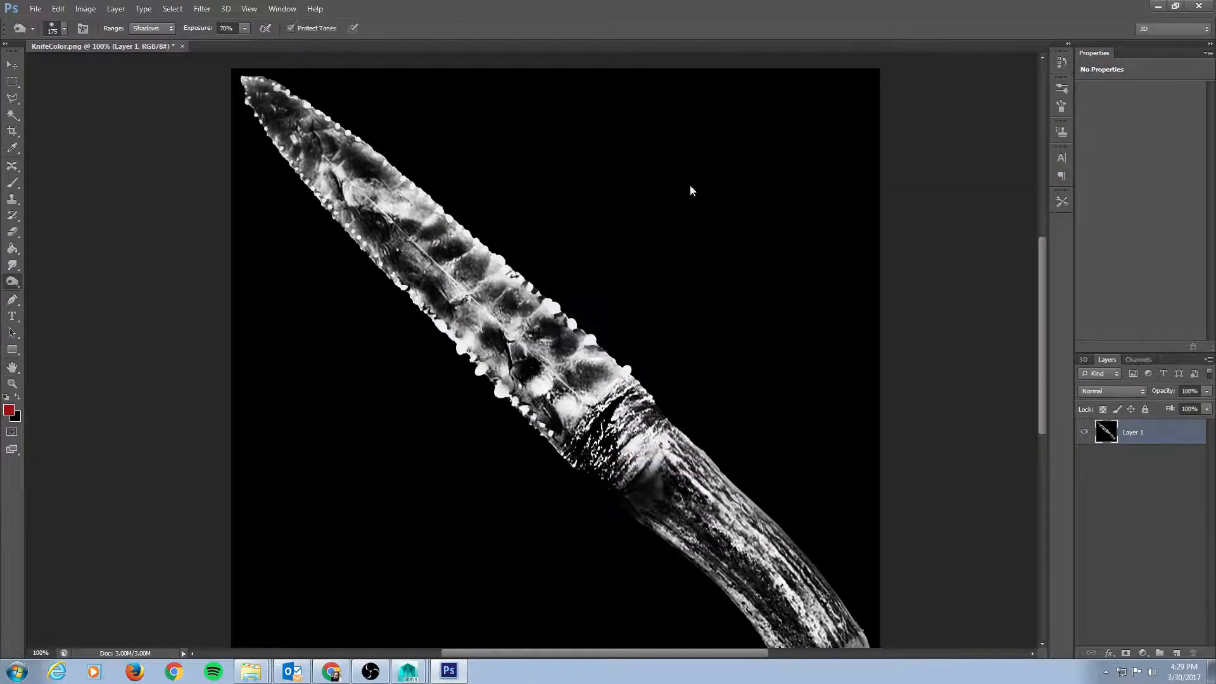
{"action": "key", "text": "ctrl+z"}
- Switch to Maya, duplicate the knife mesh and move the copy straight up above the original
{"action": "key", "text": "alt+Tab"}
{"action": "key", "text": "alt+Tab"}
{"action": "key", "text": "alt+Tab"}
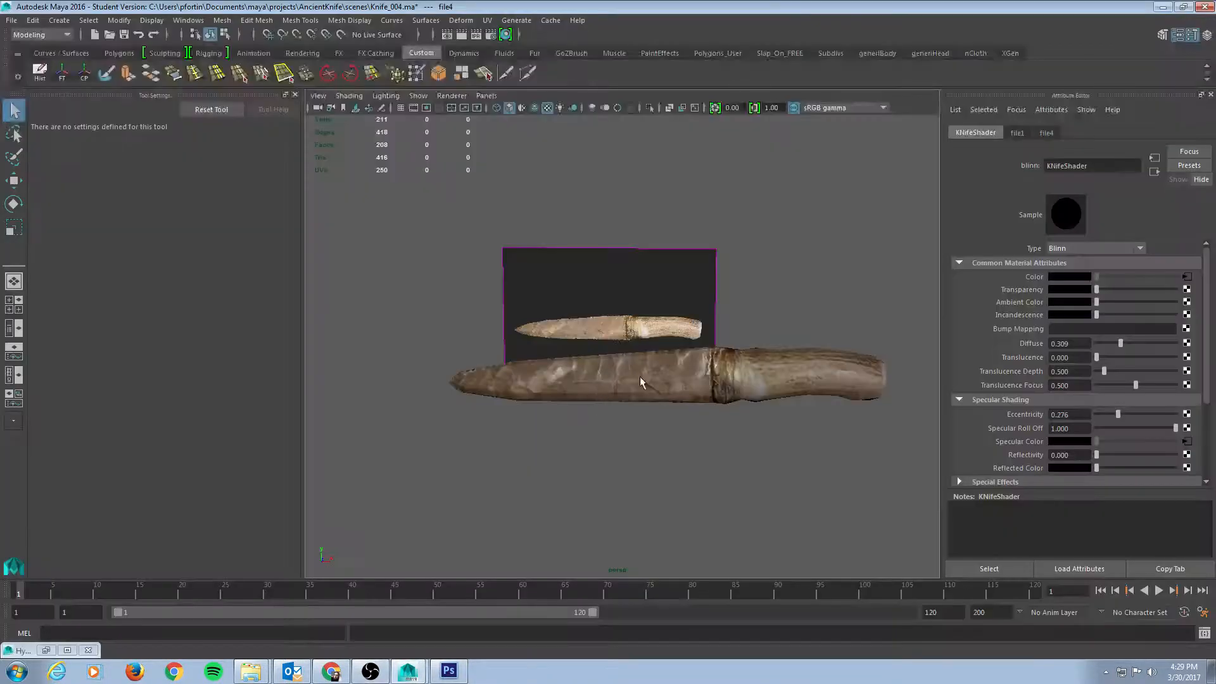
{"action": "left_click", "coordinate": [684, 378]}
{"action": "key", "text": "w"}
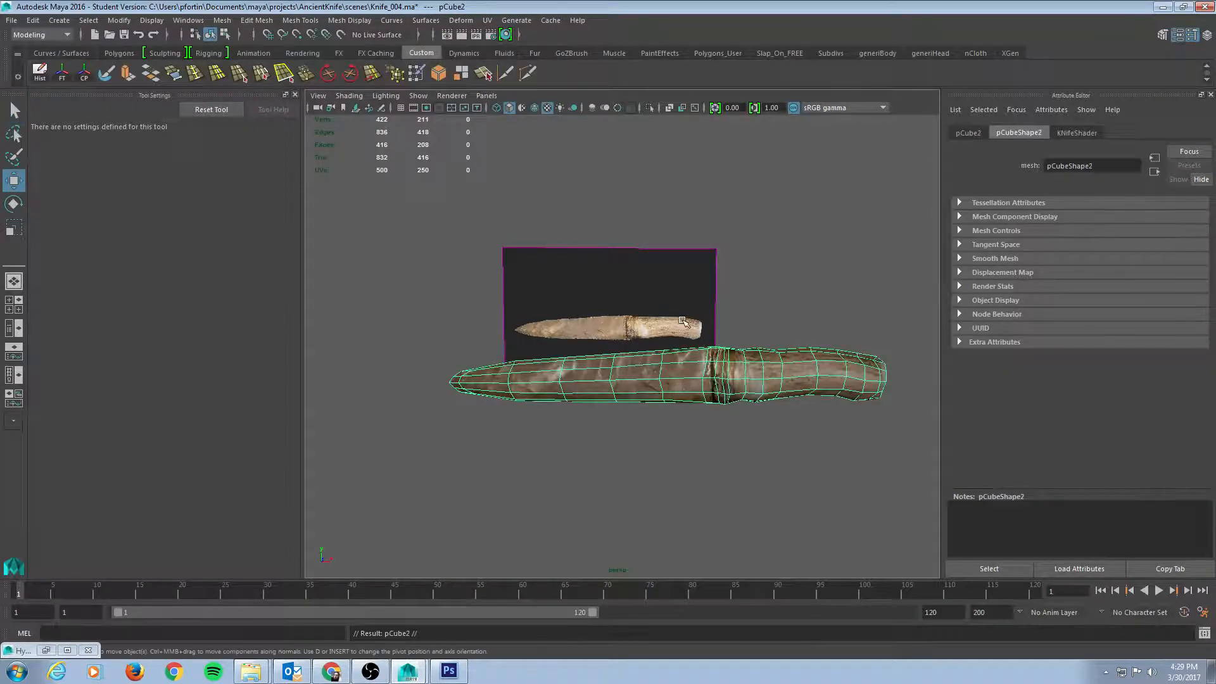
{"action": "key", "text": "ctrl+d"}
{"action": "left_click_drag", "start_coordinate": [882, 329], "coordinate": [882, 206]}
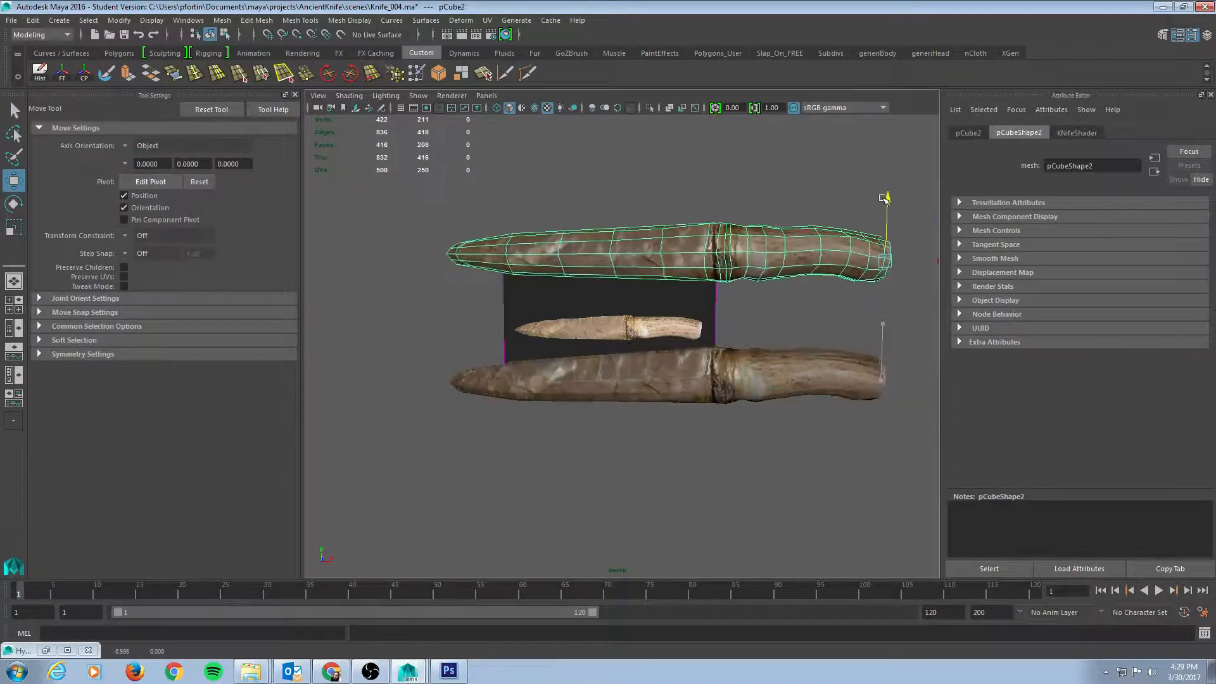
{"action": "middle_click_drag", "start_coordinate": [818, 174], "coordinate": [741, 192], "text": "alt"}
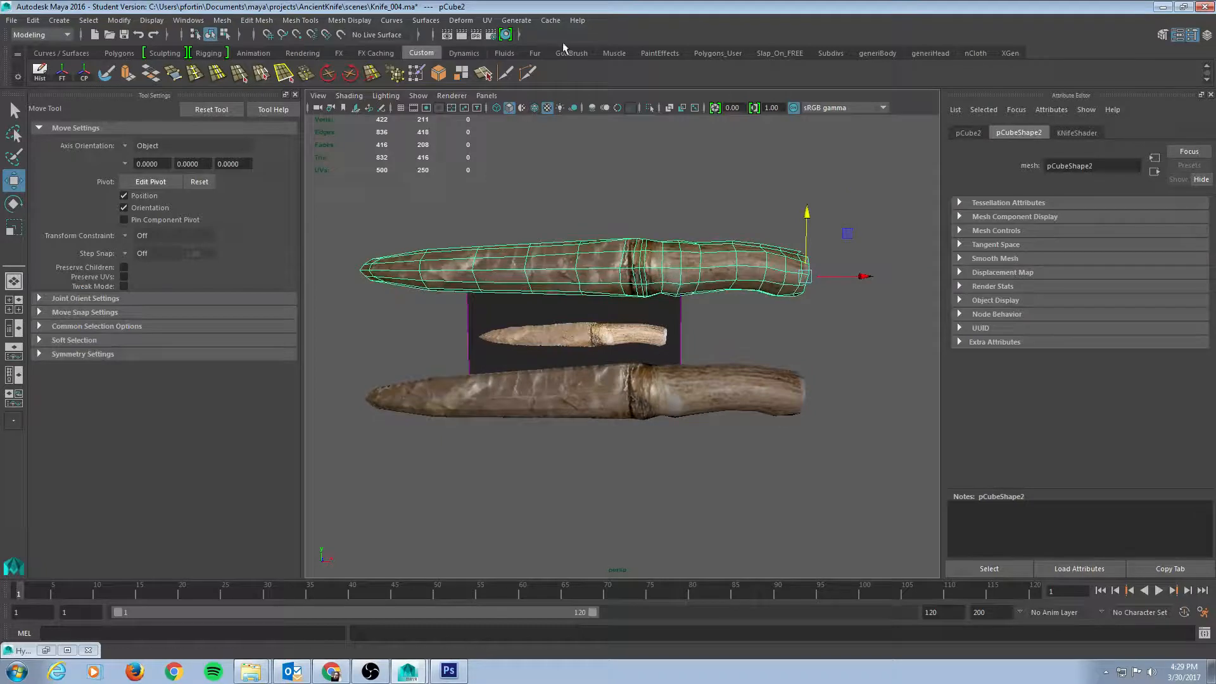
- Duplicate the complete shading network of the KNifeShader material in the Hypershade
{"action": "left_click", "coordinate": [504, 34]}
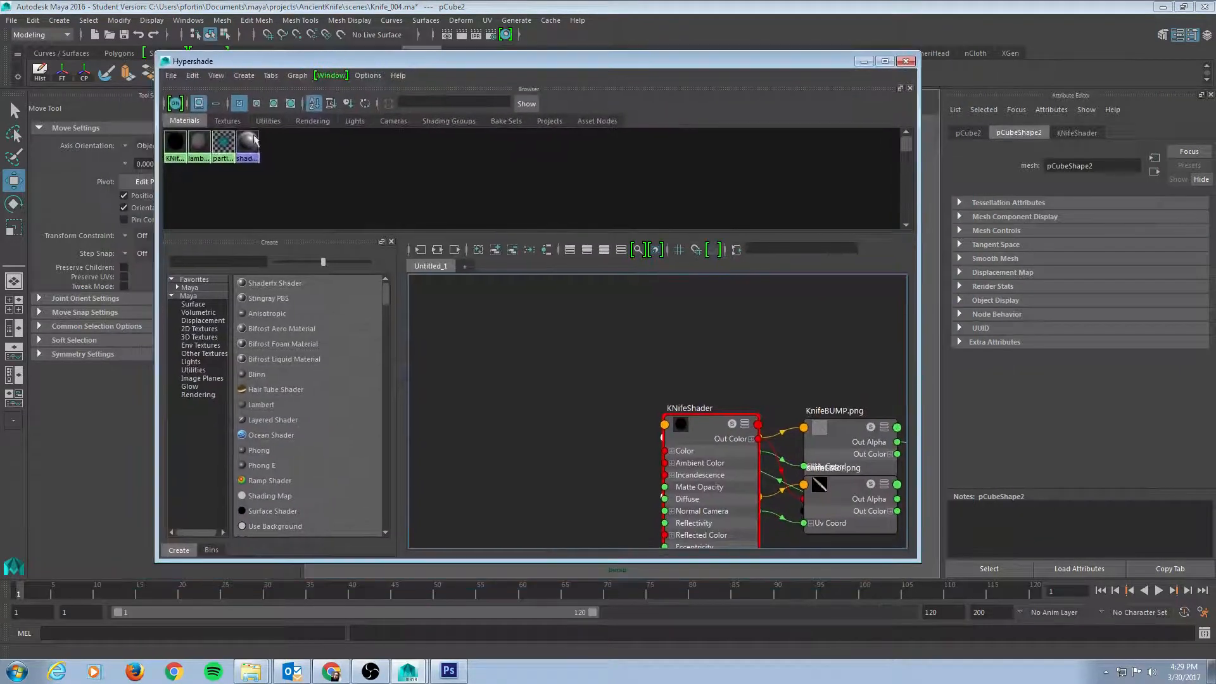
{"action": "left_click", "coordinate": [177, 145]}
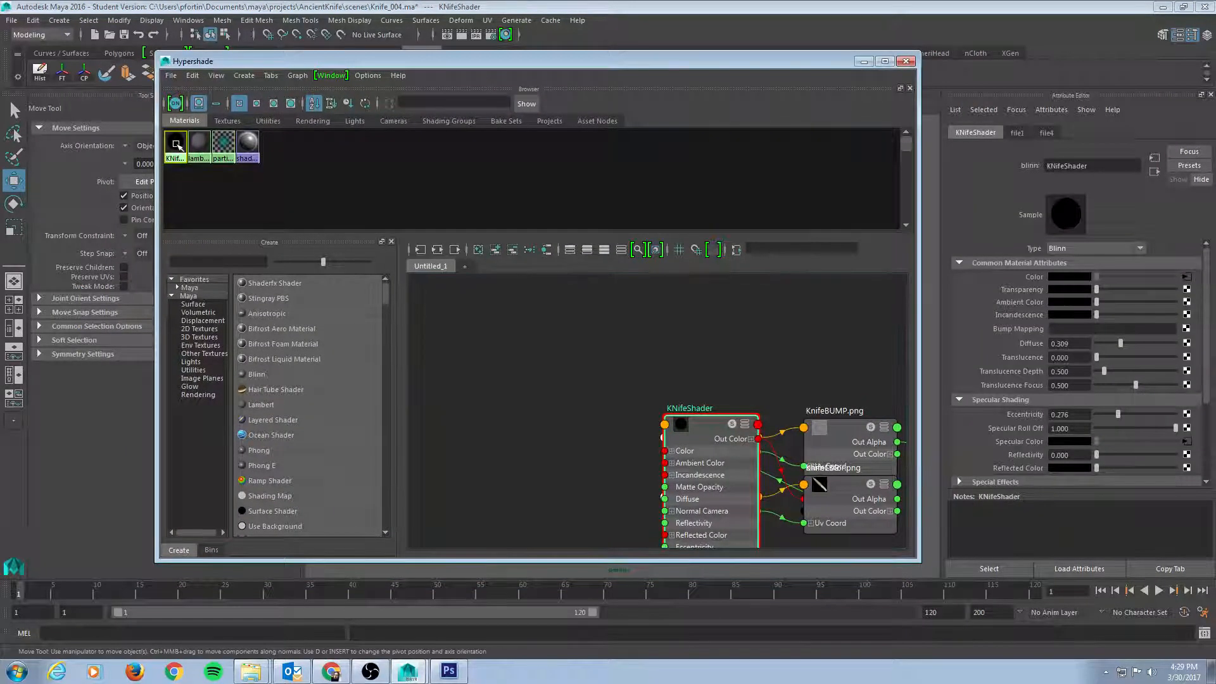
{"action": "left_click", "coordinate": [192, 75]}
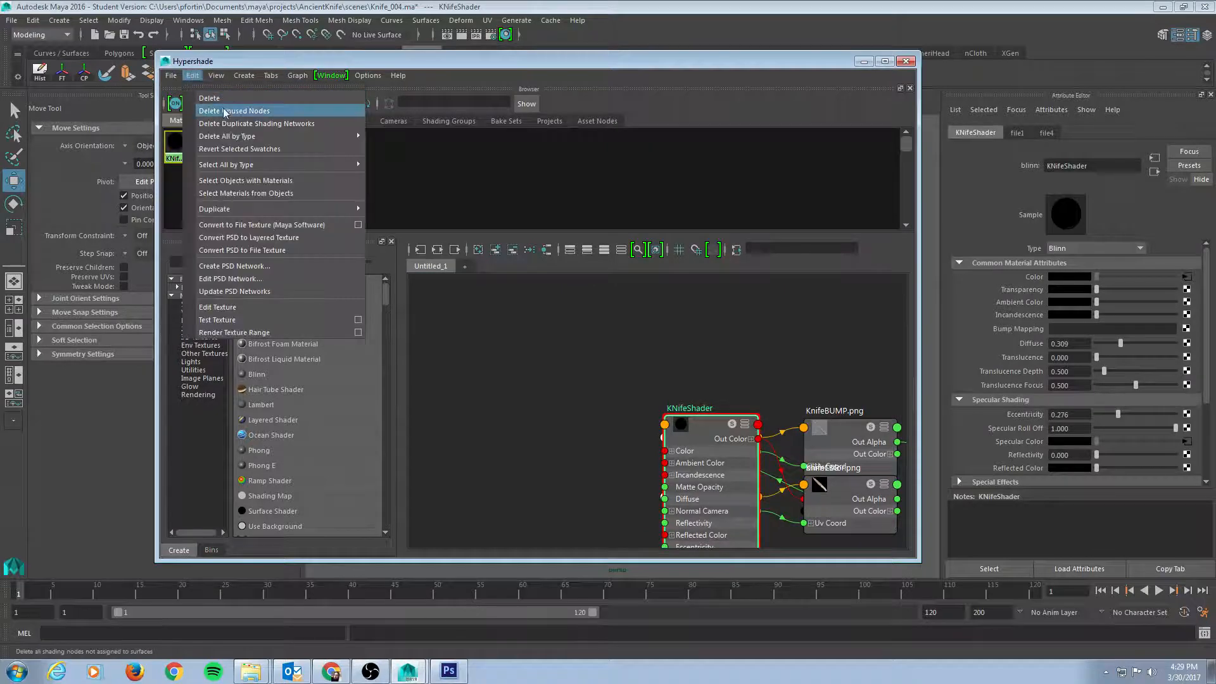
{"action": "mouse_move", "coordinate": [236, 208]}
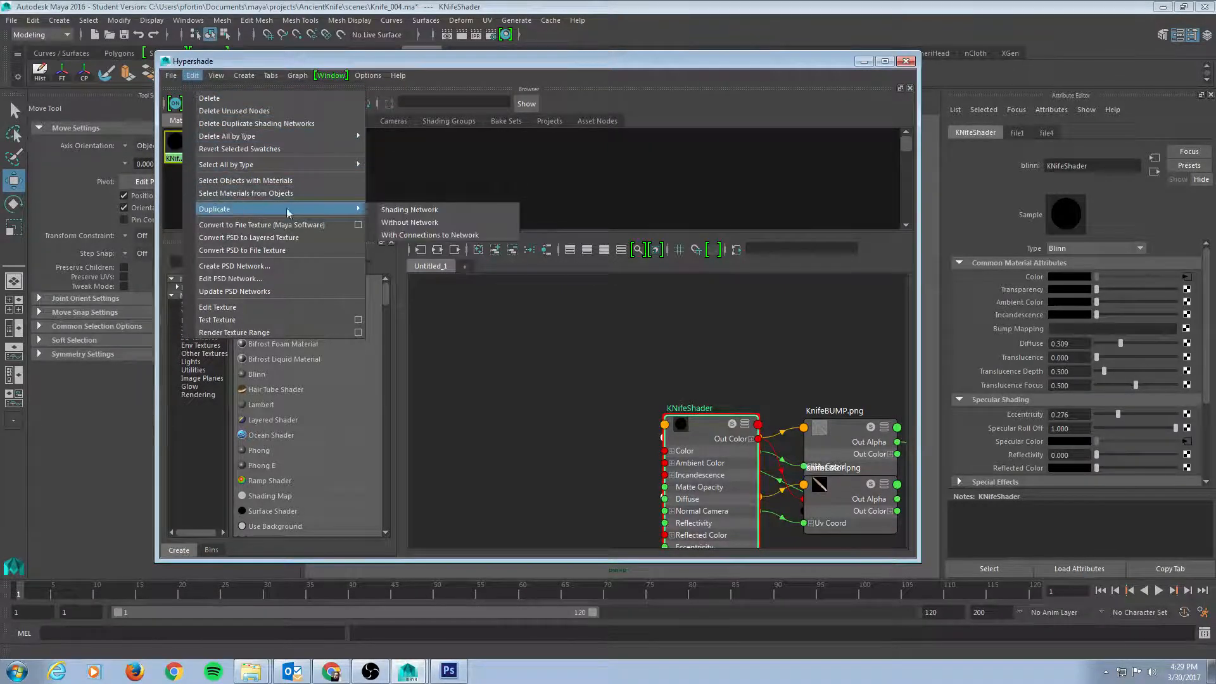
{"action": "left_click", "coordinate": [447, 209]}
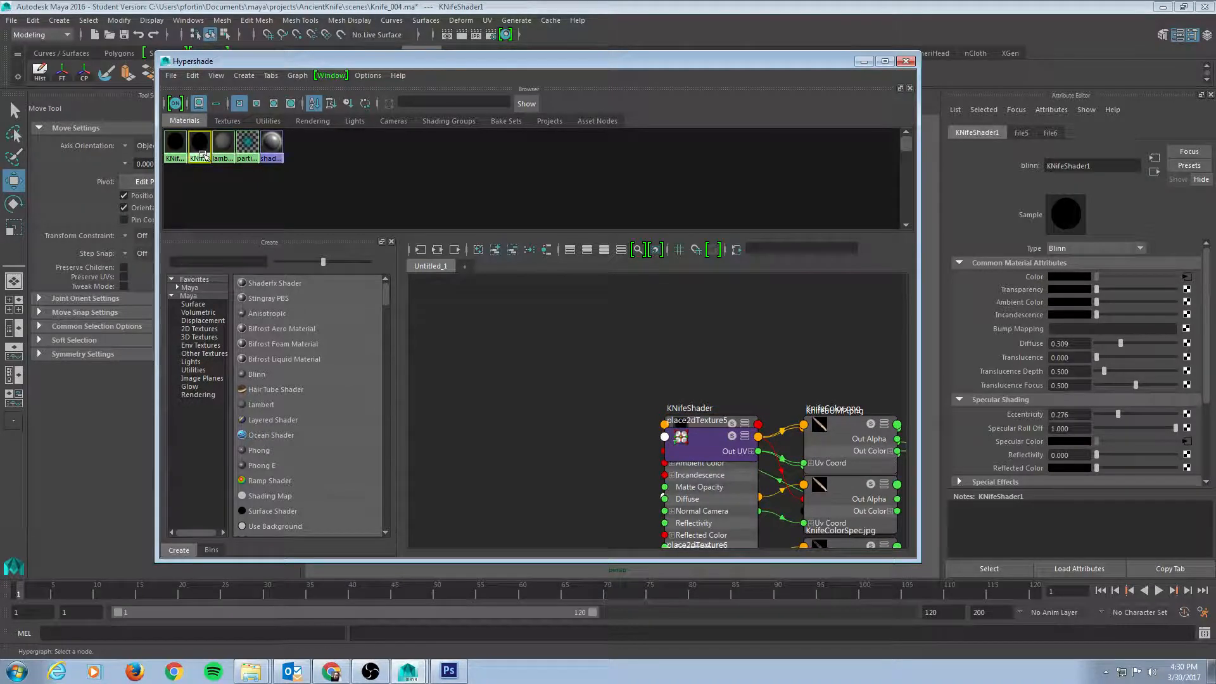
- Rename the duplicated knife material as KNifeShader2
{"action": "left_click", "coordinate": [198, 292]}
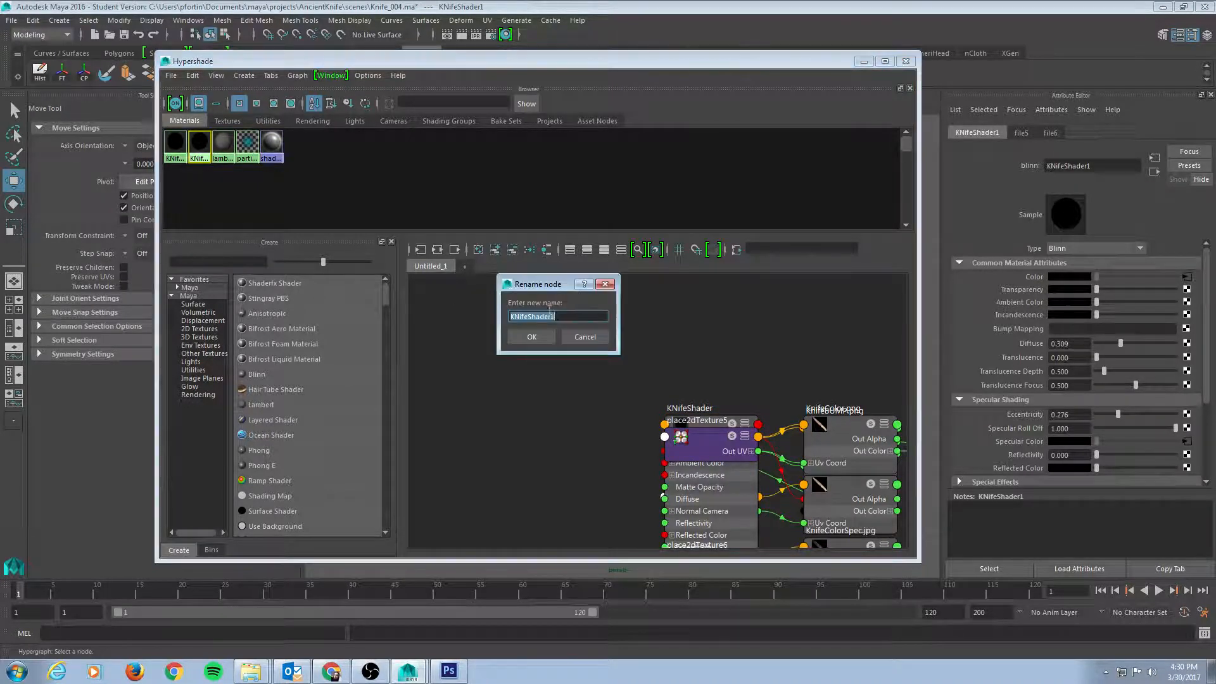
{"action": "left_click", "coordinate": [567, 316]}
{"action": "key", "text": "BackSpace"}
{"action": "type", "text": "2"}
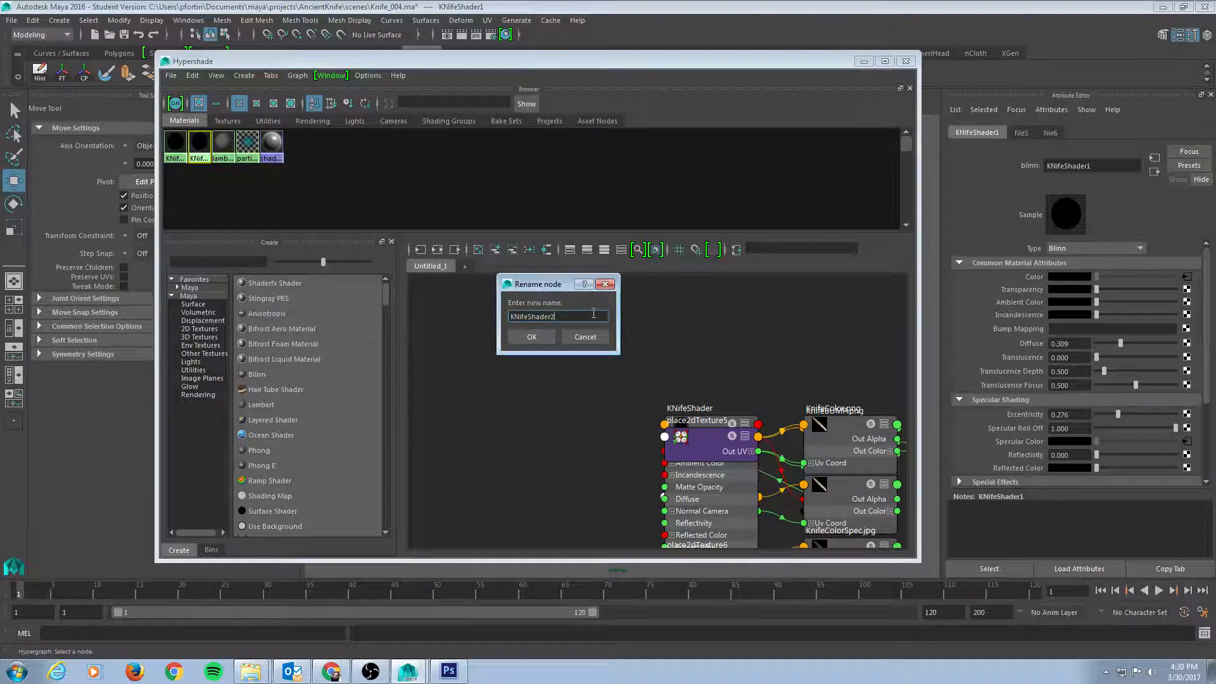
{"action": "key", "text": "Return"}
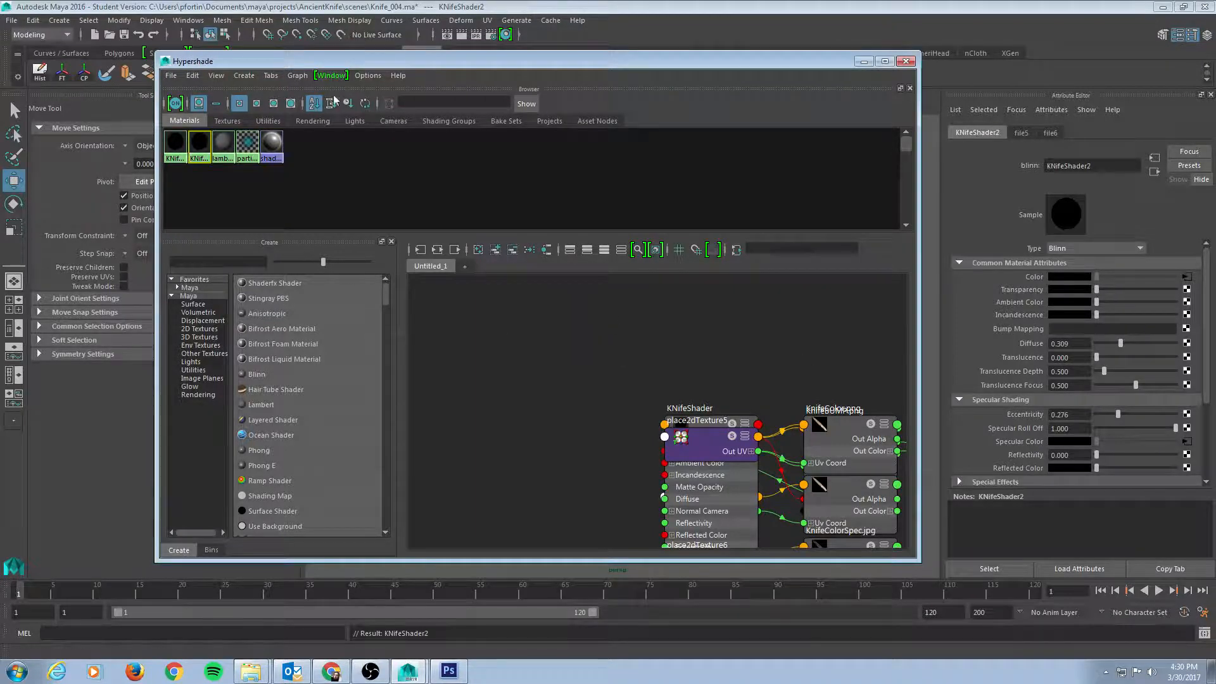
- Move the Hypershade window out of the way and browse for a new image for KNifeShader2's Specular Color file texture
{"action": "left_click_drag", "start_coordinate": [540, 70], "coordinate": [337, 113]}
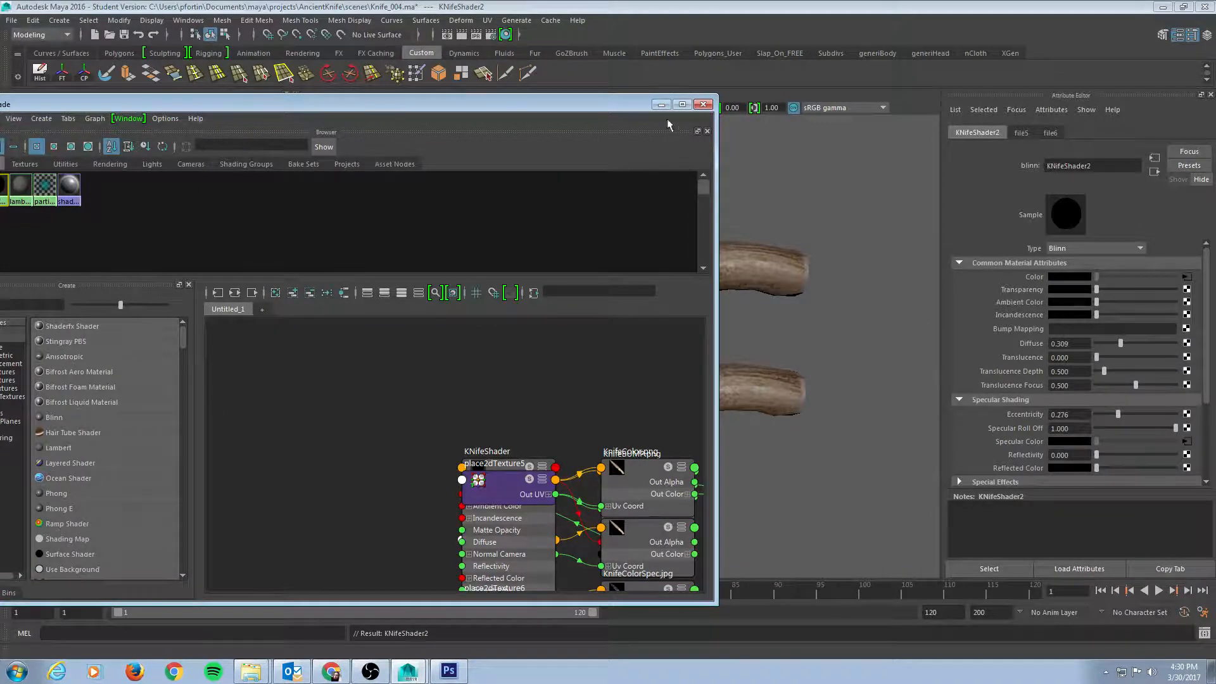
{"action": "left_click_drag", "start_coordinate": [593, 104], "coordinate": [1215, 135]}
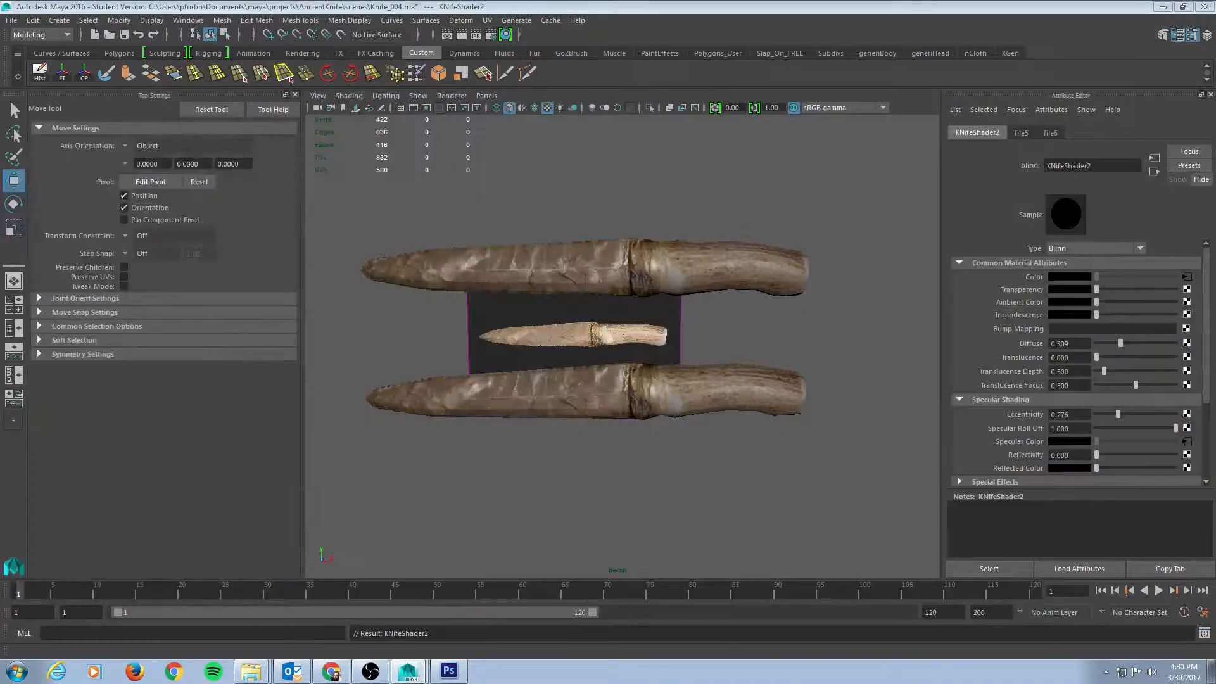
{"action": "left_click", "coordinate": [1186, 442]}
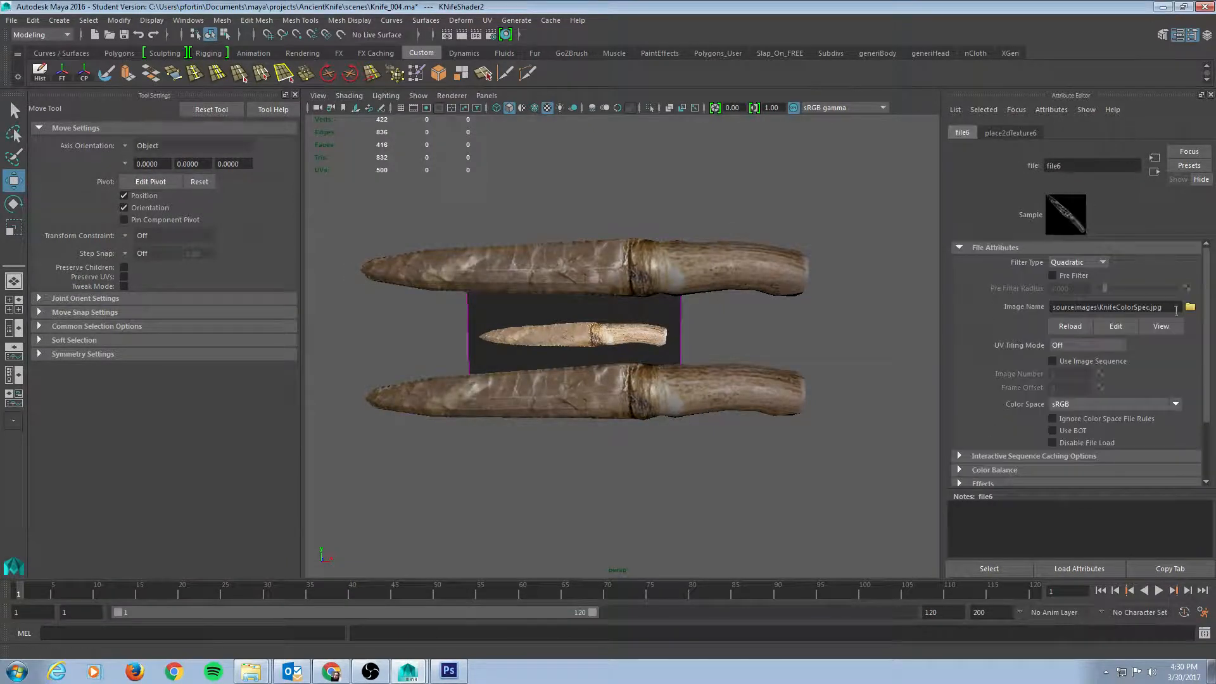
{"action": "left_click", "coordinate": [1190, 308]}
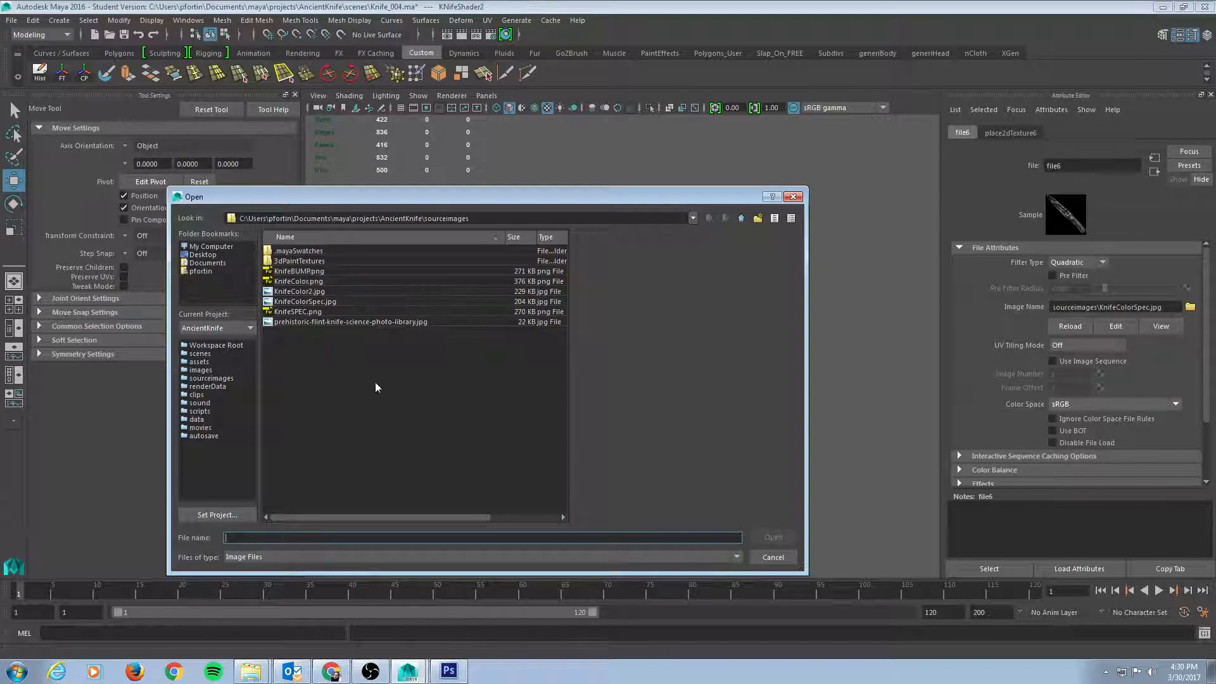
- Rename KnifeColor2.jpg to KnifeColorSpec2 and load it as the image of the Specular Color file texture
{"action": "left_click", "coordinate": [305, 293]}
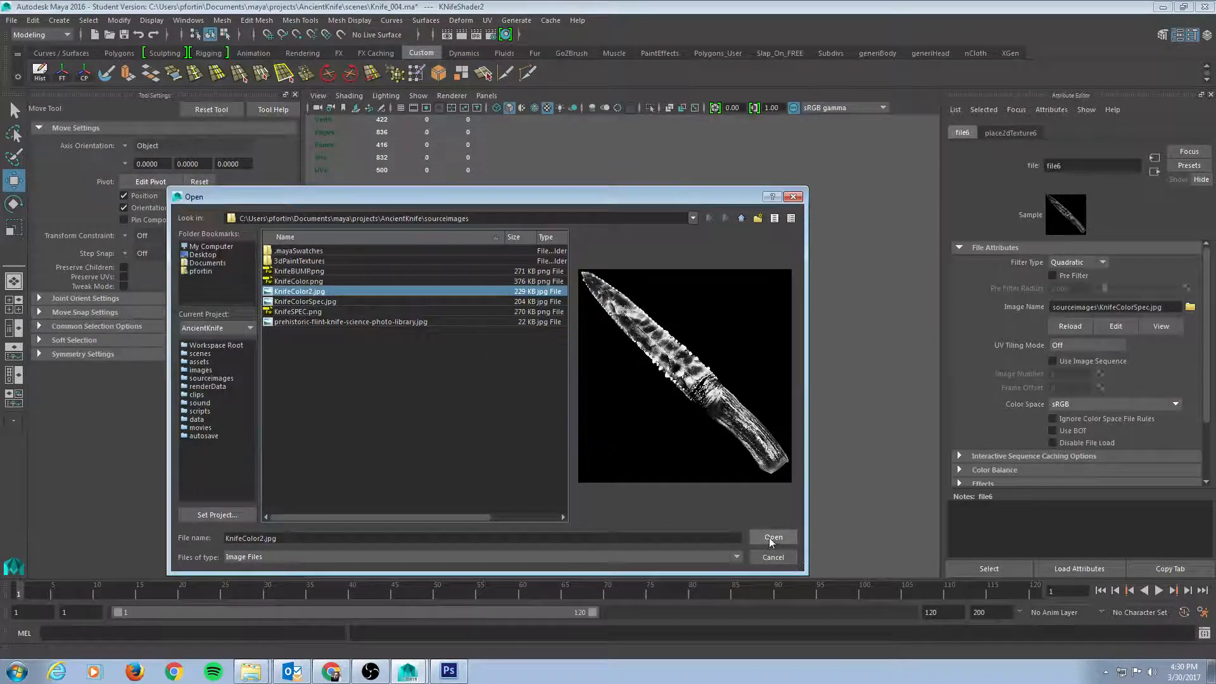
{"action": "right_click", "coordinate": [308, 296]}
{"action": "left_click", "coordinate": [335, 312]}
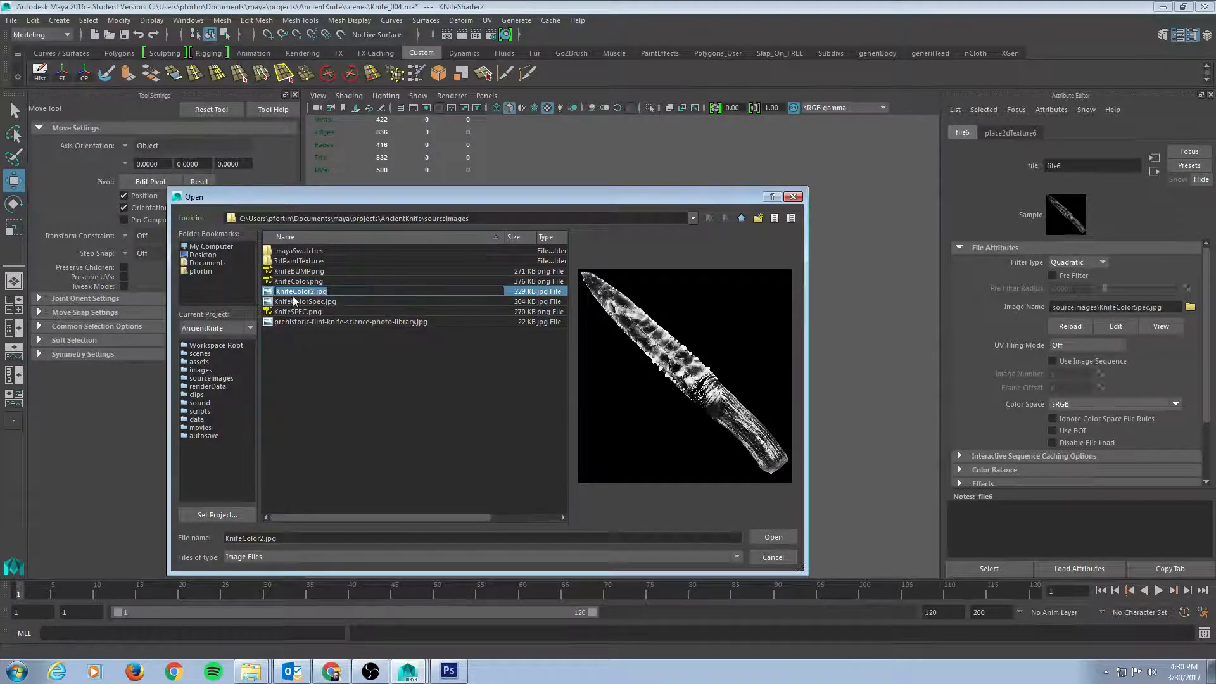
{"action": "left_click", "coordinate": [341, 293]}
{"action": "key", "text": "BackSpace"}
{"action": "key", "text": "BackSpace"}
{"action": "key", "text": "BackSpace"}
{"action": "type", "text": "SP"}
{"action": "type", "text": "pec"}
{"action": "type", "text": "2"}
{"action": "key", "text": "Return"}
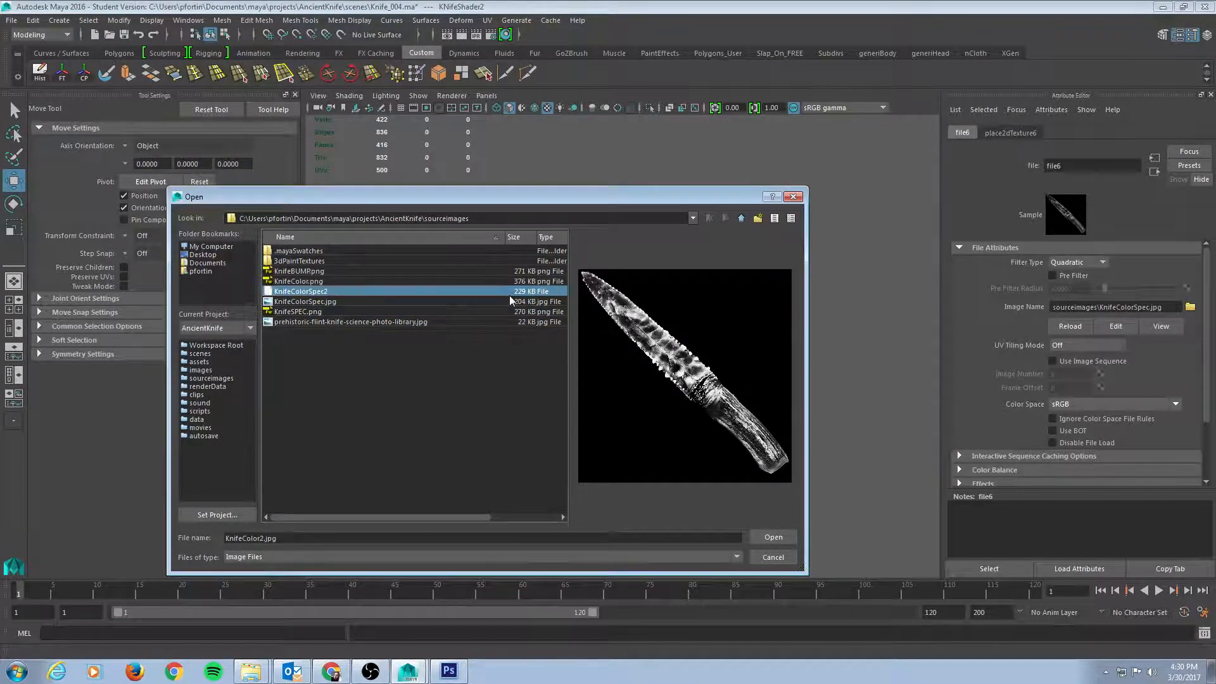
{"action": "double_click", "coordinate": [294, 292]}
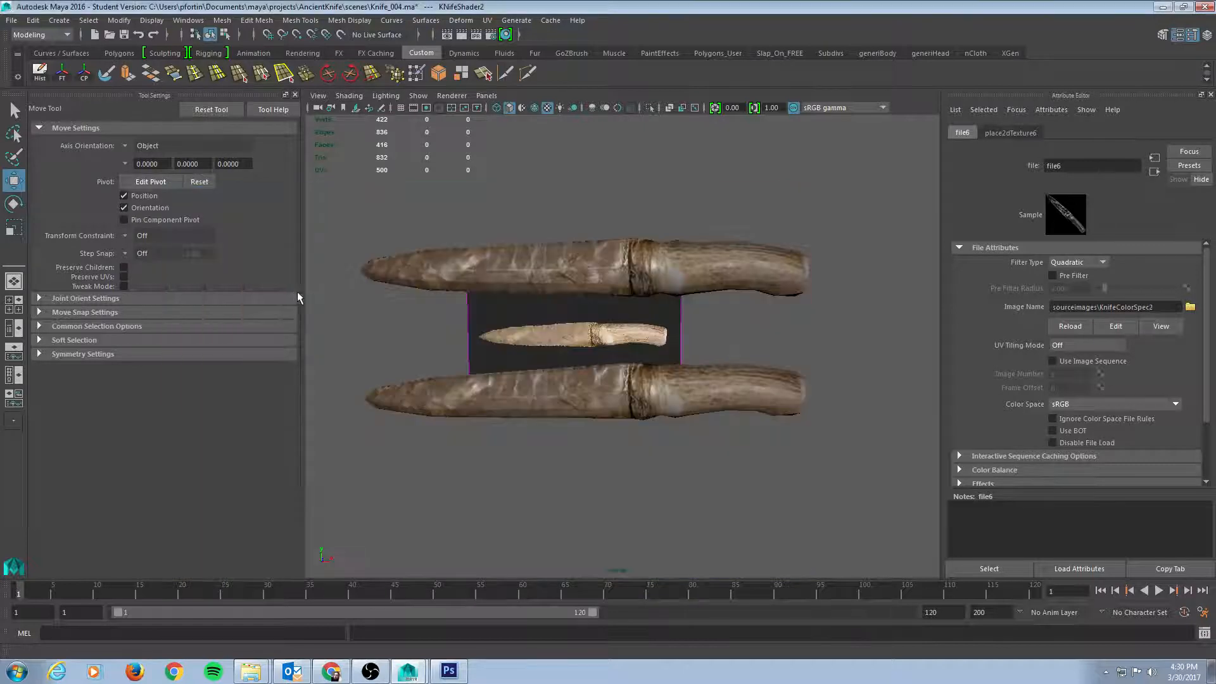
- Compare the specular highlights on the two knives from several angles in the viewport
{"action": "left_click_drag", "start_coordinate": [829, 300], "coordinate": [847, 298], "text": "alt"}
{"action": "right_click_drag", "start_coordinate": [499, 345], "coordinate": [684, 339], "text": "alt"}
{"action": "left_click_drag", "start_coordinate": [684, 339], "coordinate": [525, 319], "text": "alt"}
{"action": "left_click_drag", "start_coordinate": [679, 334], "coordinate": [640, 336], "text": "alt"}
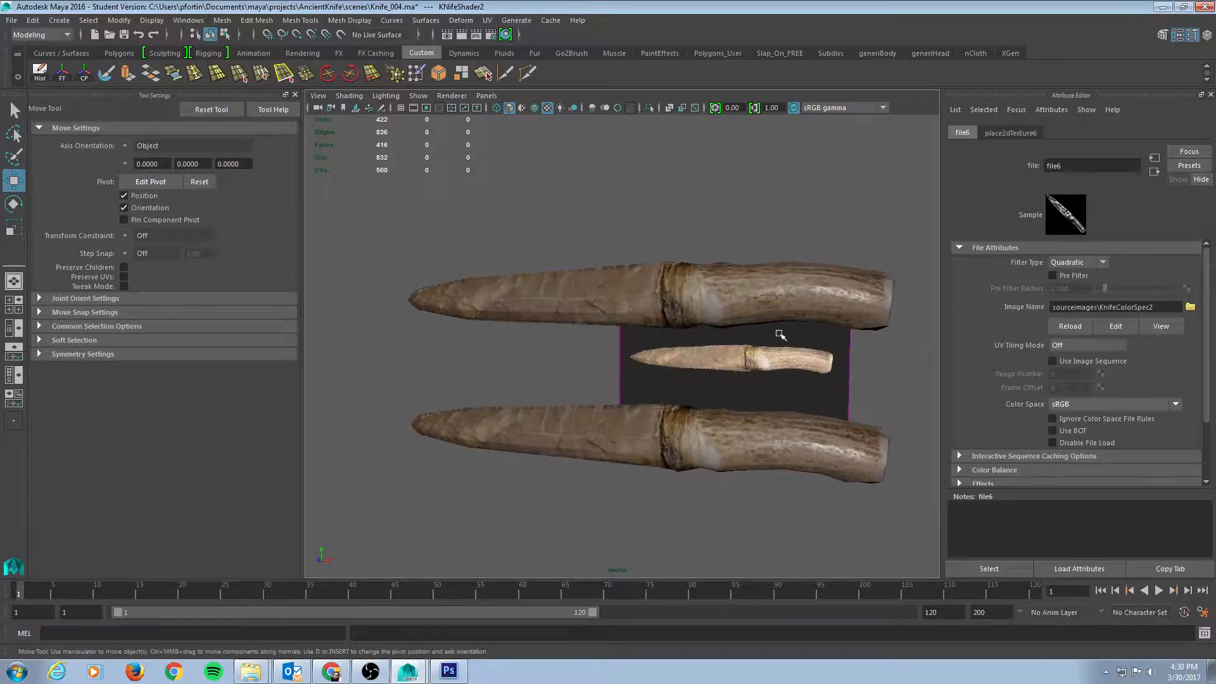
{"action": "left_click_drag", "start_coordinate": [830, 344], "coordinate": [815, 348], "text": "alt"}
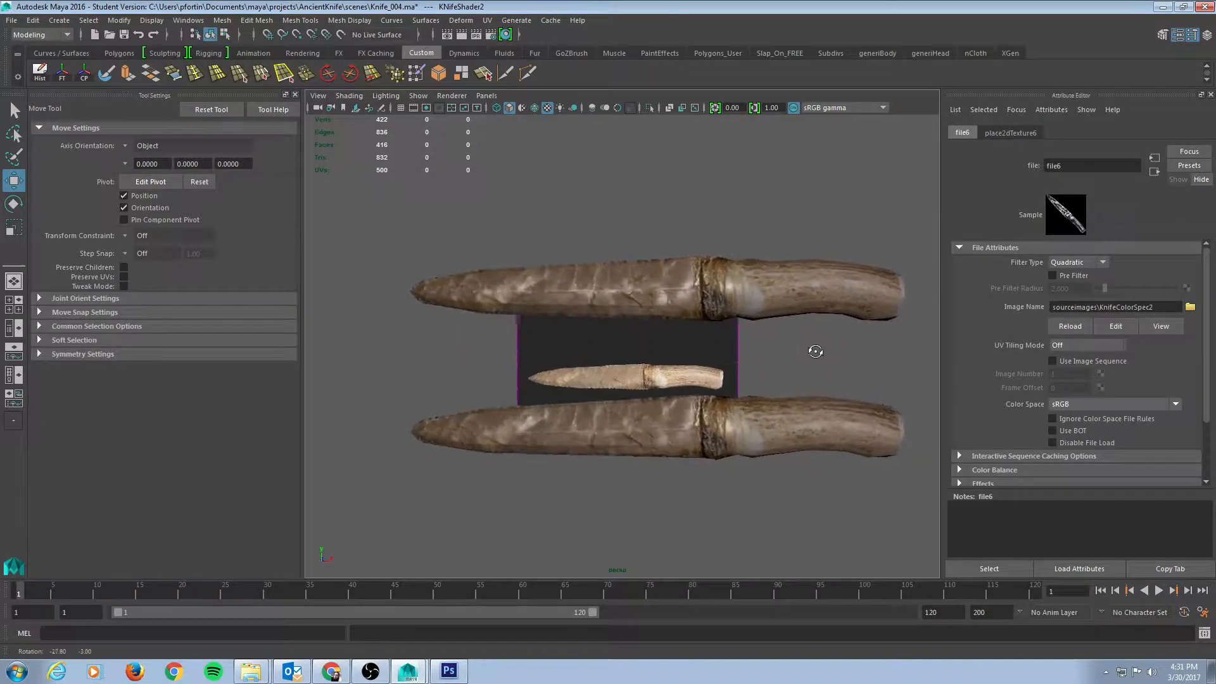
{"action": "left_click_drag", "start_coordinate": [670, 296], "coordinate": [756, 340], "text": "alt"}
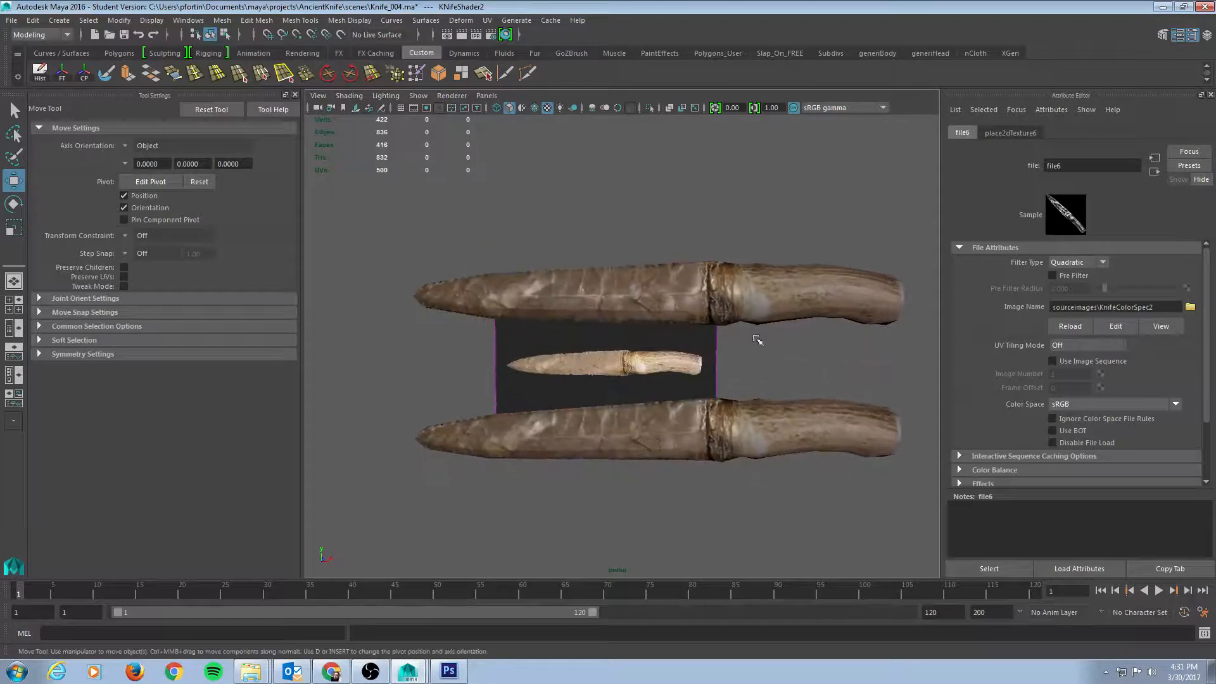
- Set KNifeShader2's Eccentricity to 0.610 and its Specular Roll Off to 0.724
{"action": "left_click", "coordinate": [1155, 172]}
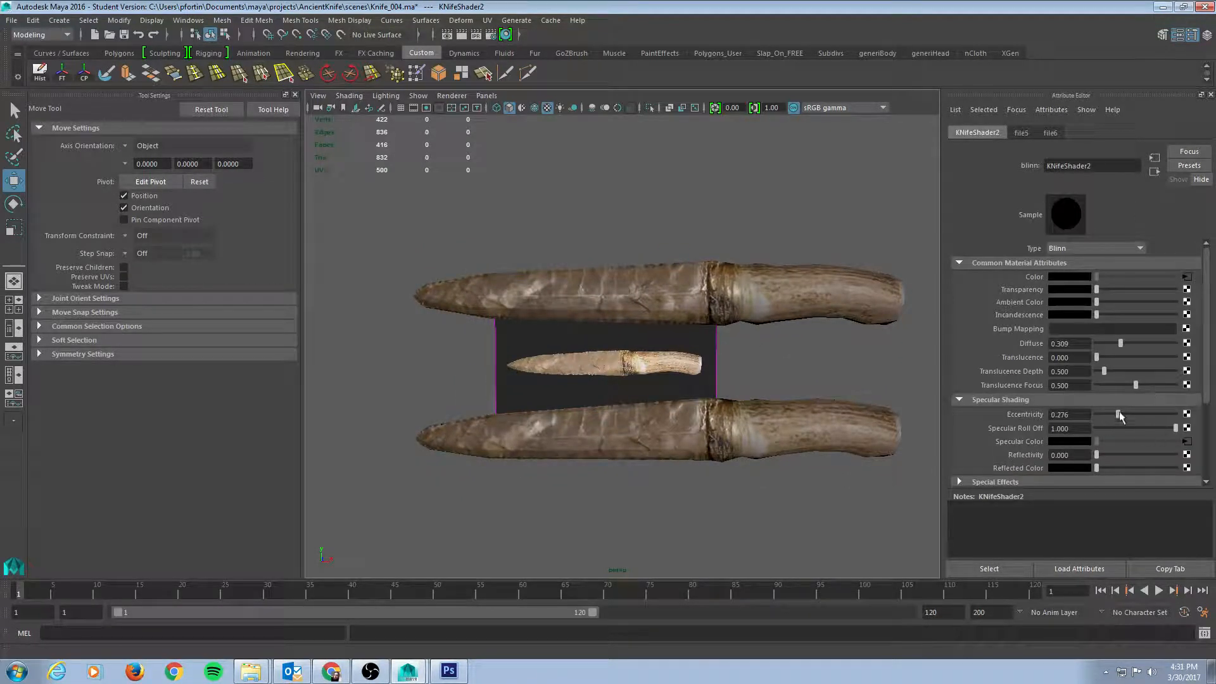
{"action": "mouse_move", "coordinate": [1118, 415]}
{"action": "left_mouse_down"}
{"action": "mouse_move", "coordinate": [1135, 415]}
{"action": "mouse_move", "coordinate": [1086, 416]}
{"action": "mouse_move", "coordinate": [1134, 415]}
{"action": "left_mouse_up"}
{"action": "left_click_drag", "start_coordinate": [766, 187], "coordinate": [768, 182], "text": "alt"}
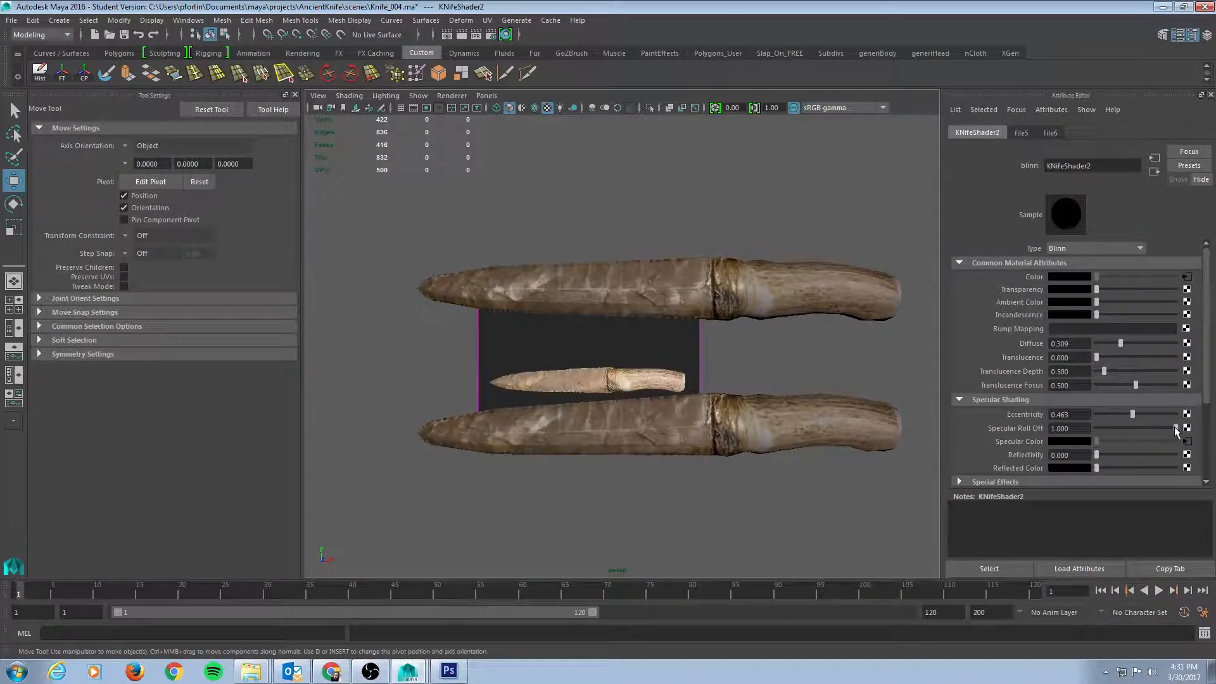
{"action": "left_click_drag", "start_coordinate": [1175, 429], "coordinate": [1144, 415]}
{"action": "left_click_drag", "start_coordinate": [845, 238], "coordinate": [836, 231], "text": "alt"}
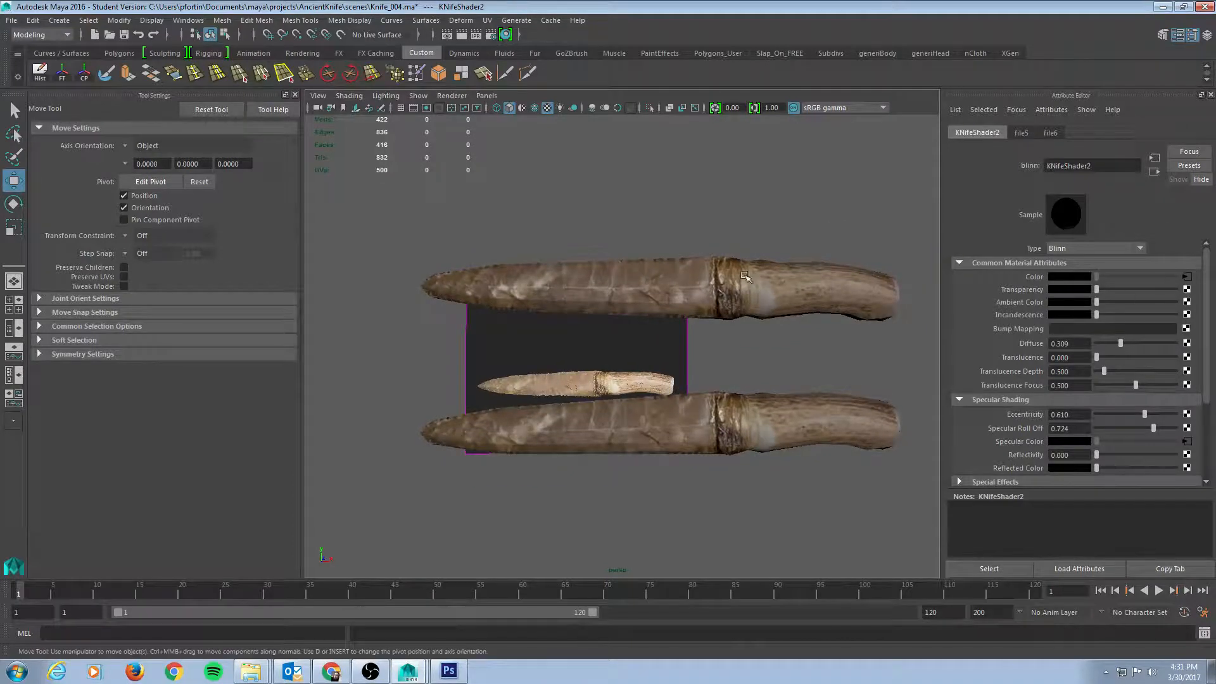
- Set the Eccentricity of the upper knife's KNifeShader to 0.398, then deselect the knife
{"action": "left_click", "coordinate": [793, 308]}
{"action": "left_click", "coordinate": [1079, 133]}
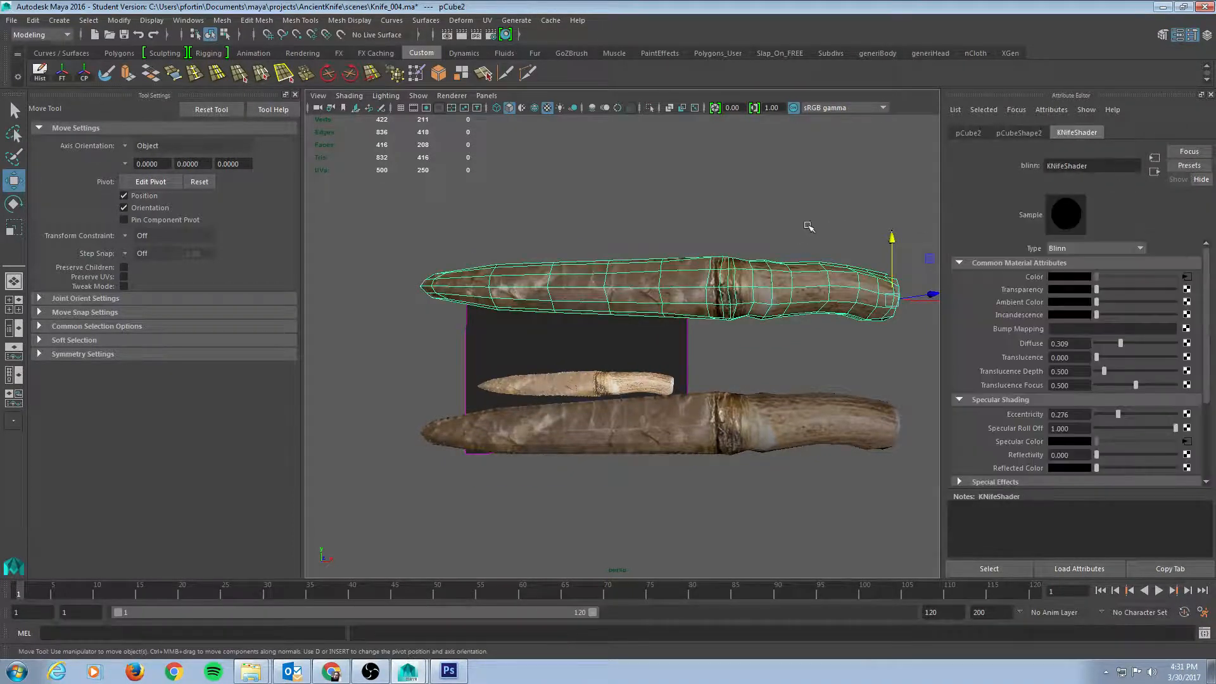
{"action": "left_click_drag", "start_coordinate": [1115, 416], "coordinate": [1122, 415]}
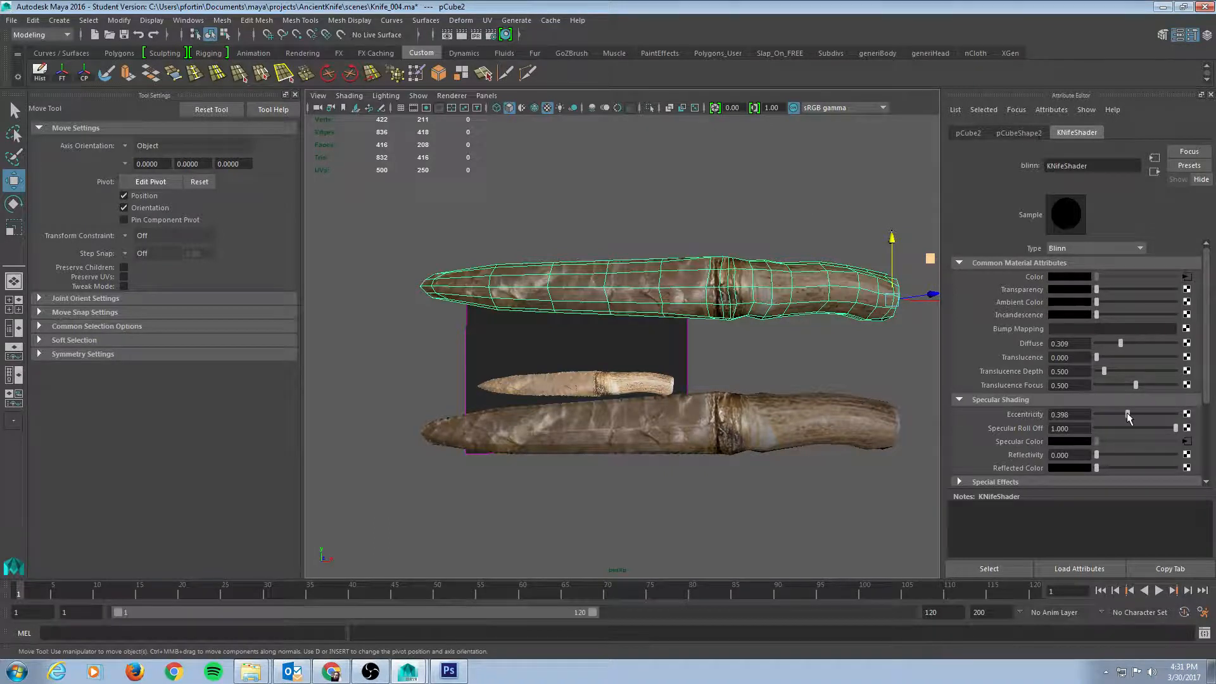
{"action": "left_click_drag", "start_coordinate": [746, 188], "coordinate": [737, 190], "text": "alt"}
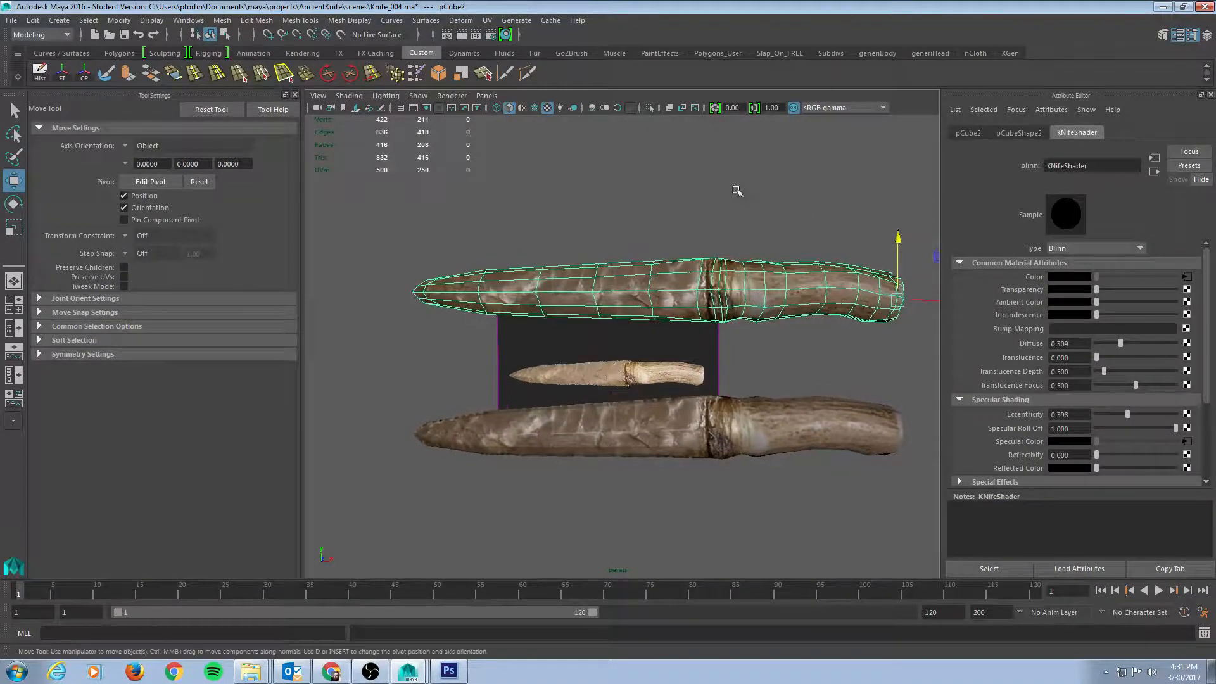
{"action": "left_click", "coordinate": [727, 236]}
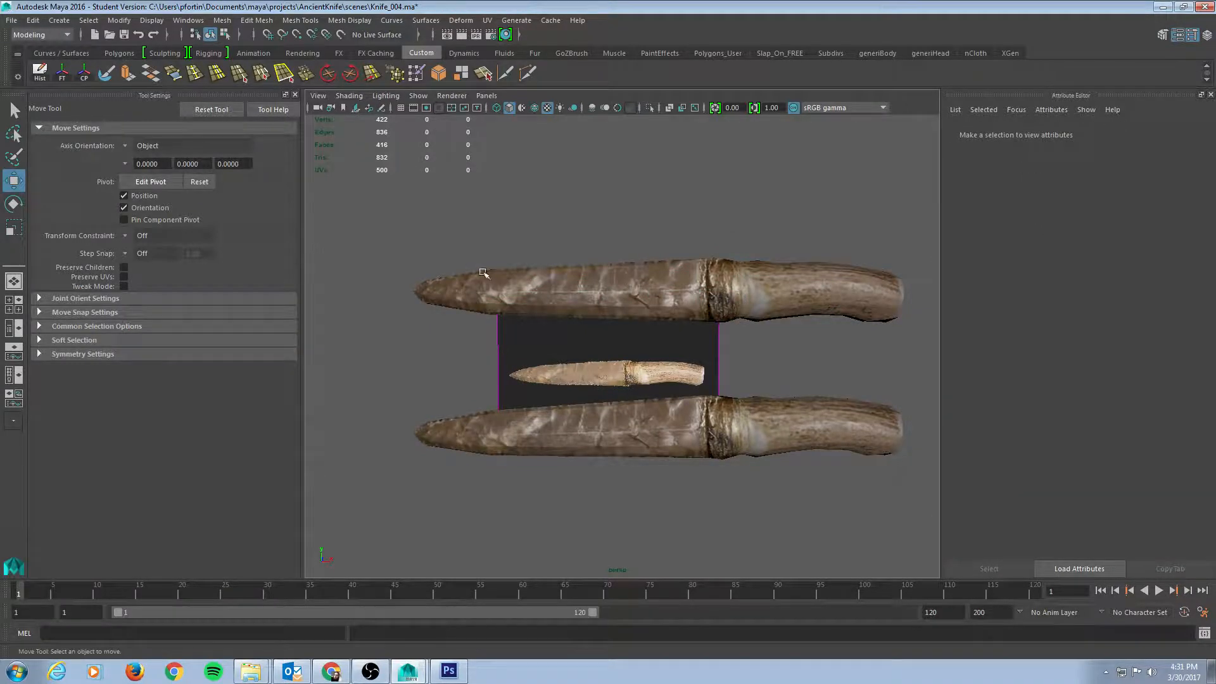
- Assign KNifeShader2 to the upper knife, then deselect it and check its highlights
{"action": "left_click", "coordinate": [588, 289]}
{"action": "left_click_drag", "start_coordinate": [605, 230], "coordinate": [608, 224], "text": "alt"}
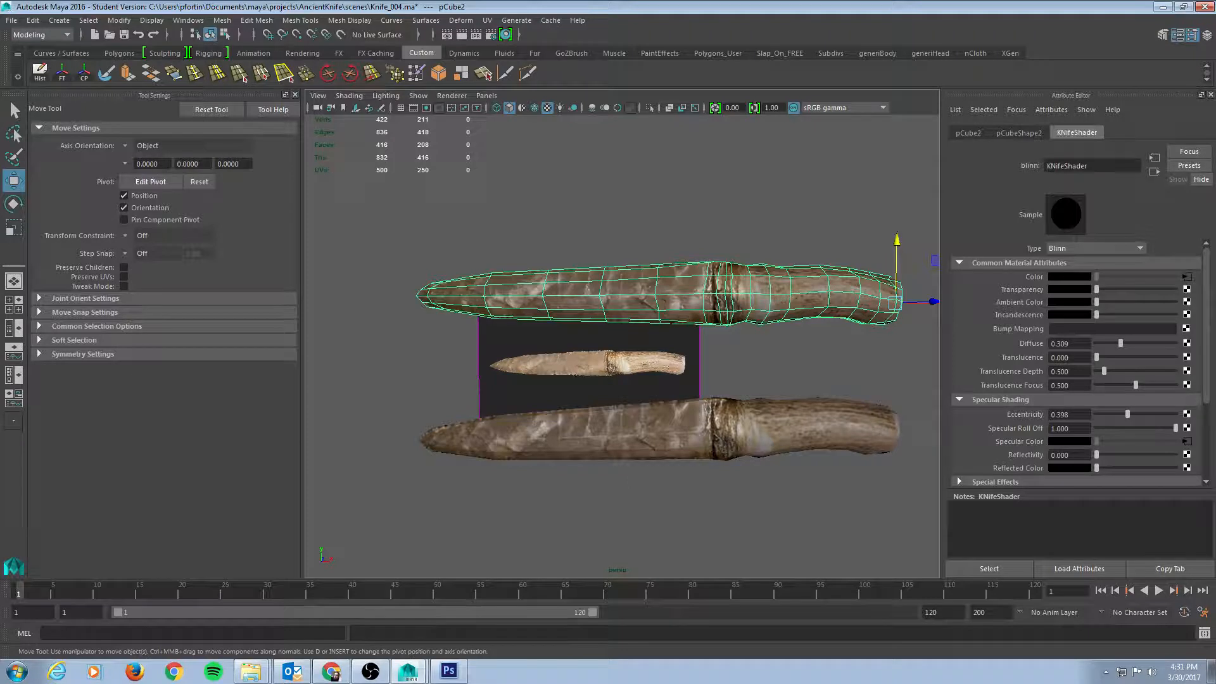
{"action": "left_click", "coordinate": [485, 74]}
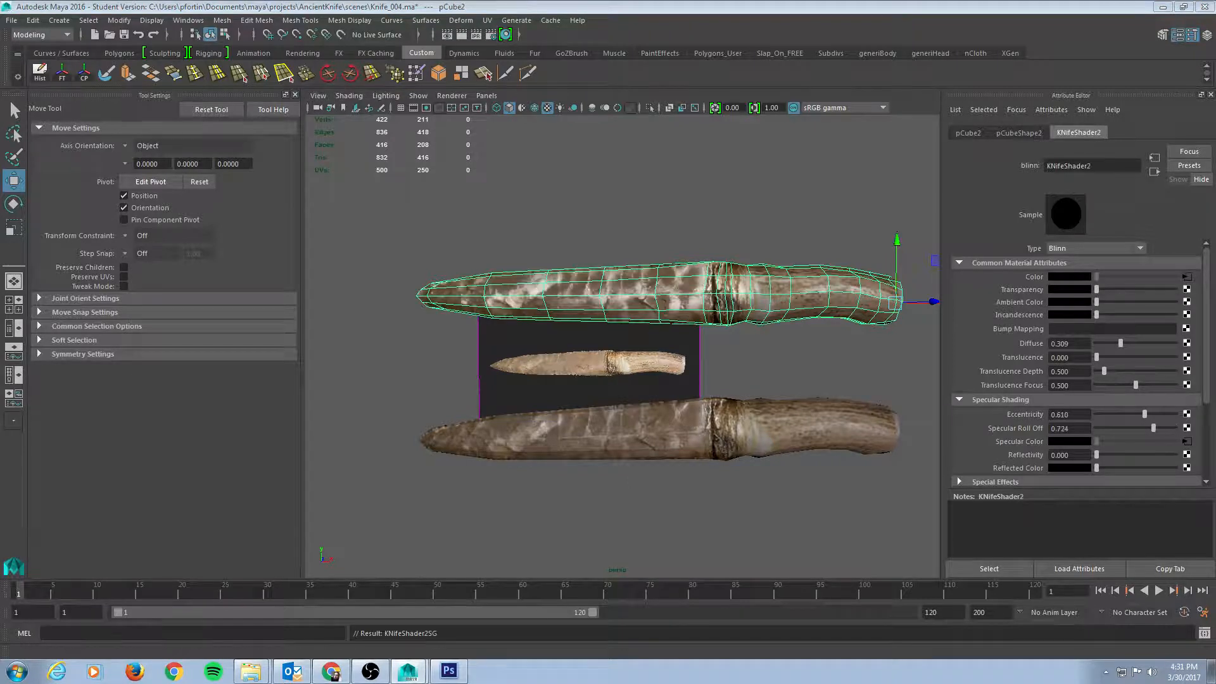
{"action": "left_click", "coordinate": [643, 186]}
{"action": "left_click_drag", "start_coordinate": [750, 226], "coordinate": [748, 276], "text": "alt"}
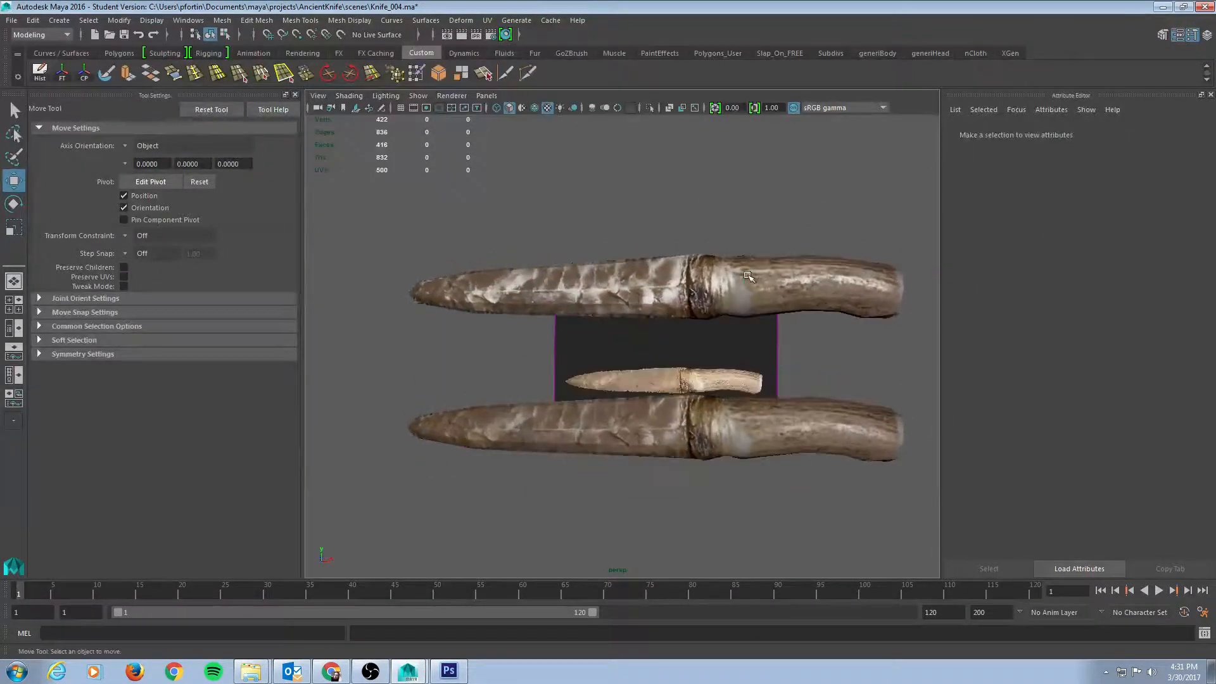
- Lower the Eccentricity of the upper knife's KNifeShader2 to 0.431 and compare the highlights on both knives
{"action": "left_click", "coordinate": [748, 276]}
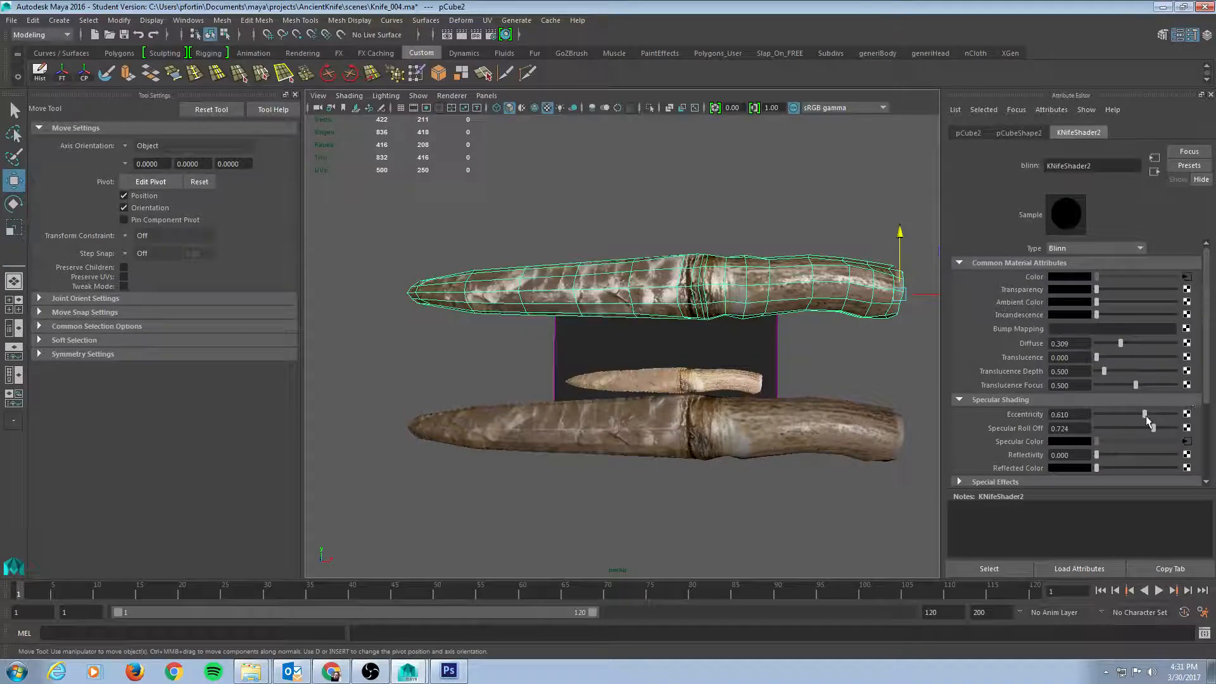
{"action": "left_click_drag", "start_coordinate": [1146, 415], "coordinate": [1131, 416]}
{"action": "left_click", "coordinate": [722, 217]}
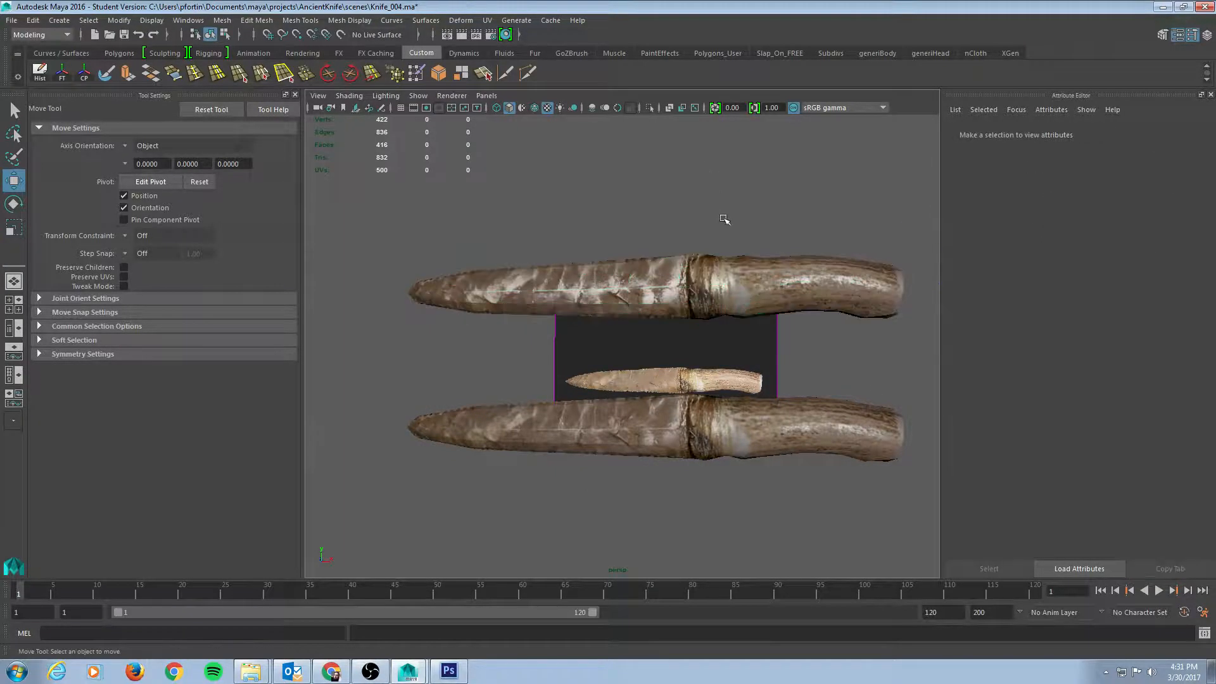
{"action": "mouse_move", "coordinate": [724, 219]}
{"action": "left_mouse_down", "text": "alt"}
{"action": "mouse_move", "coordinate": [779, 220]}
{"action": "mouse_move", "coordinate": [743, 228]}
{"action": "mouse_move", "coordinate": [741, 214]}
{"action": "left_mouse_up", "text": "alt"}
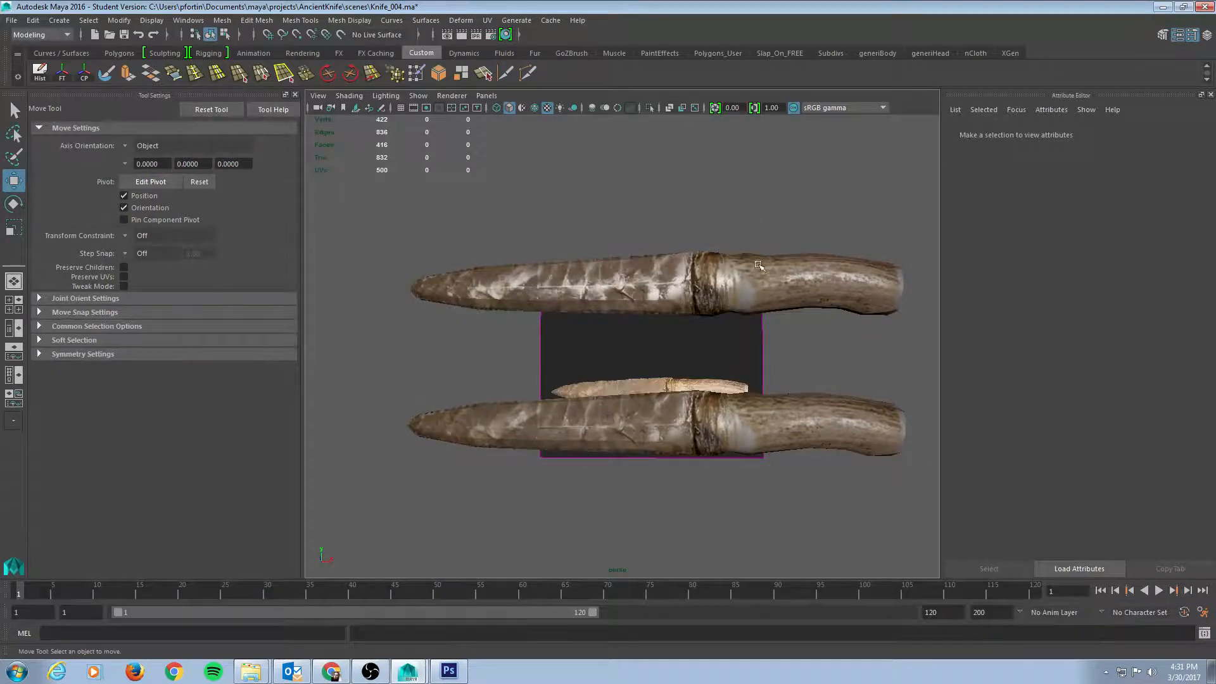
{"action": "left_click_drag", "start_coordinate": [759, 265], "coordinate": [756, 264], "text": "alt"}
- Set the Eccentricity of the lower knife's KNifeShader to 0.3 and its Specular Roll Off to 0.7
{"action": "left_click", "coordinate": [695, 422]}
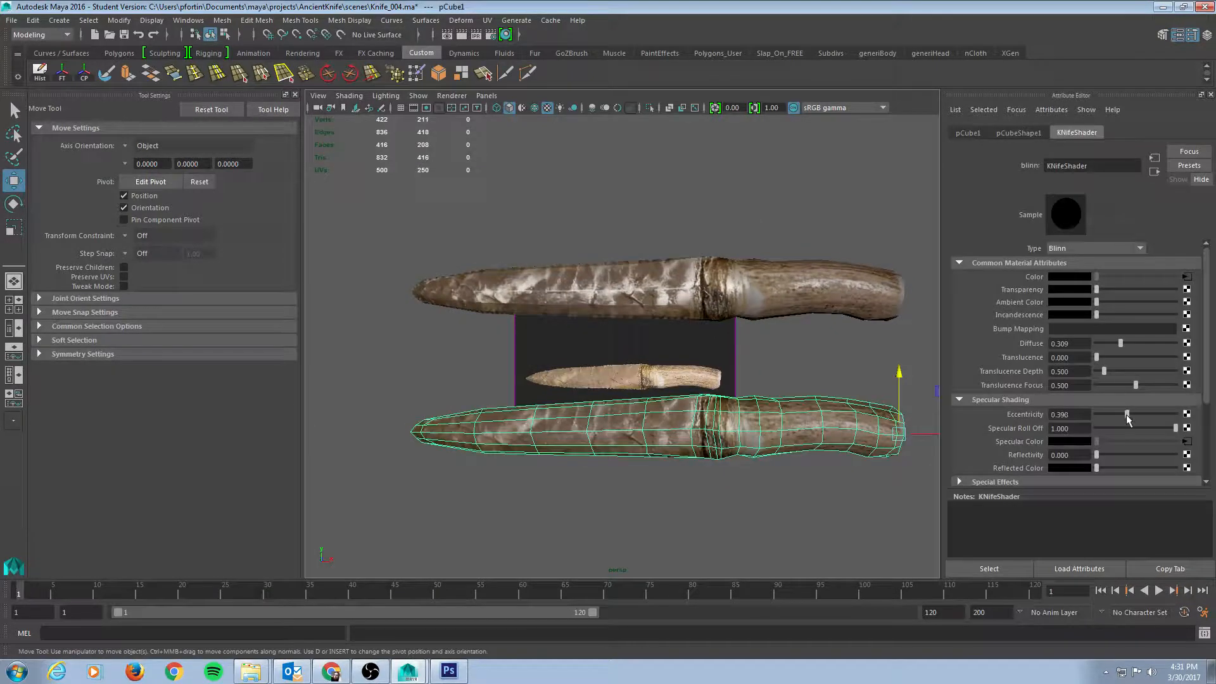
{"action": "left_click_drag", "start_coordinate": [1127, 418], "coordinate": [945, 397]}
{"action": "type", "text": ".3"}
{"action": "key", "text": "Tab"}
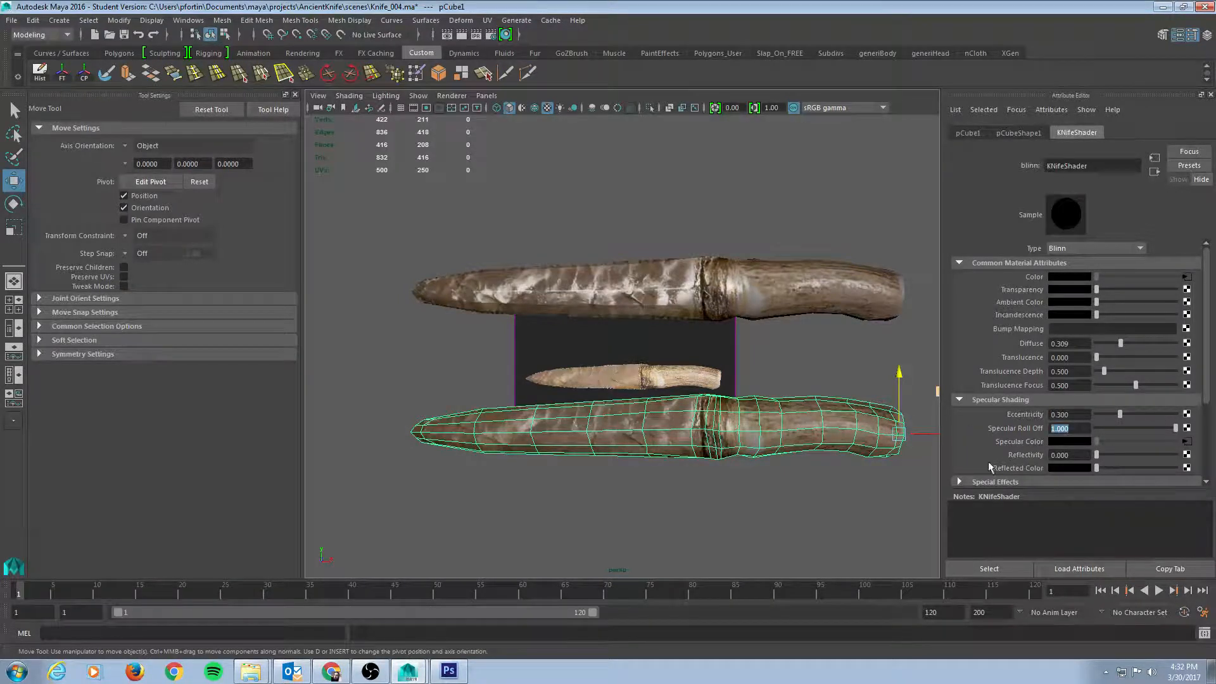
{"action": "mouse_move", "coordinate": [1170, 430]}
{"action": "left_mouse_down"}
{"action": "mouse_move", "coordinate": [1130, 427]}
{"action": "mouse_move", "coordinate": [1152, 429]}
{"action": "left_mouse_up"}
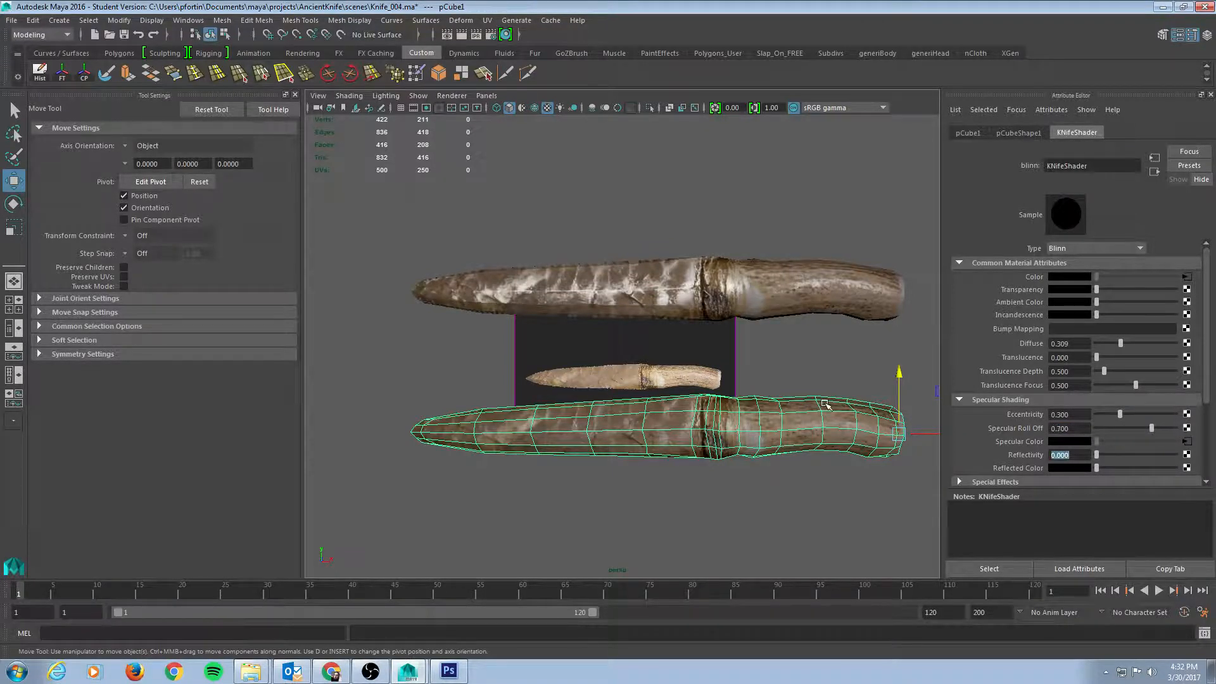
- Give the upper knife's KNifeShader2 an Eccentricity of 0.3 and a Specular Roll Off of 0.7, then compare both knives
{"action": "left_click", "coordinate": [798, 290]}
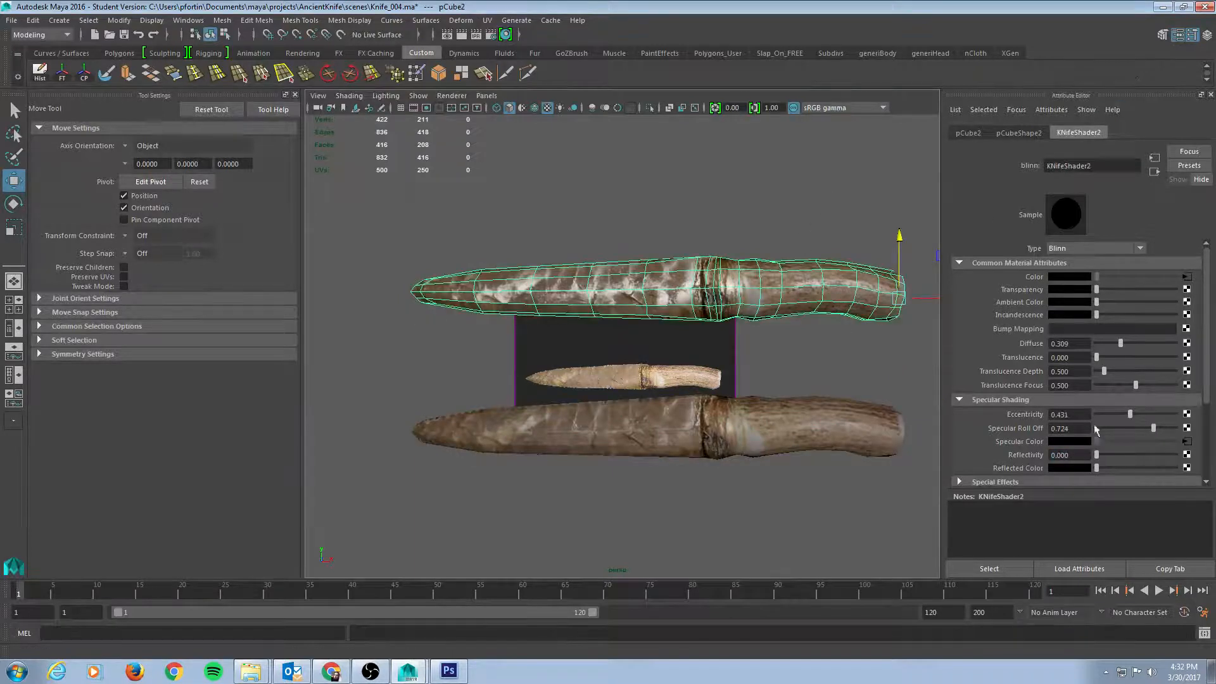
{"action": "left_click_drag", "start_coordinate": [1077, 416], "coordinate": [1038, 414]}
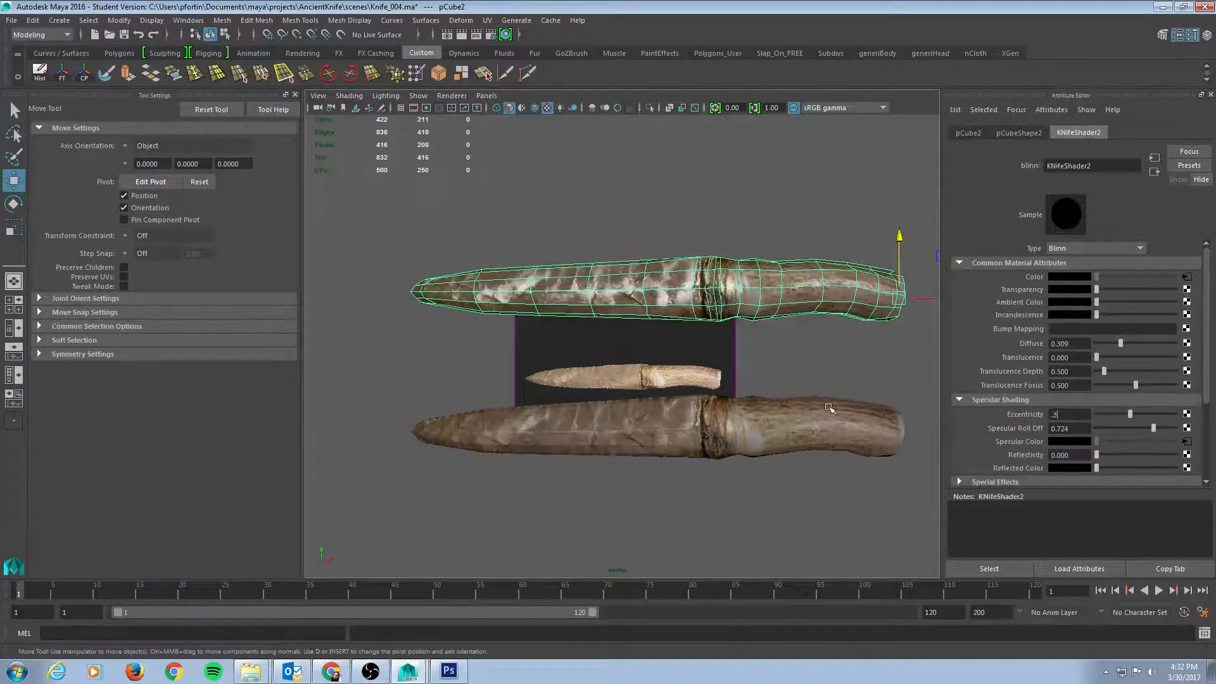
{"action": "key", "text": "Tab"}
{"action": "type", "text": ".7"}
{"action": "key", "text": "Tab"}
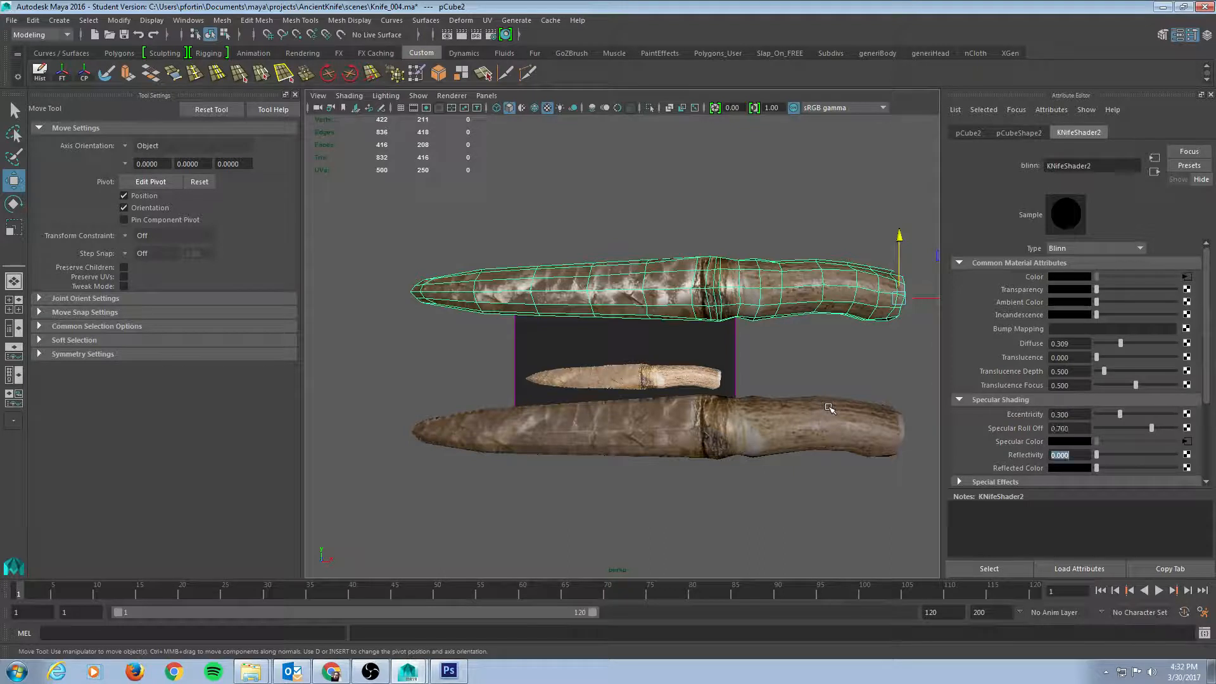
{"action": "left_click", "coordinate": [408, 204]}
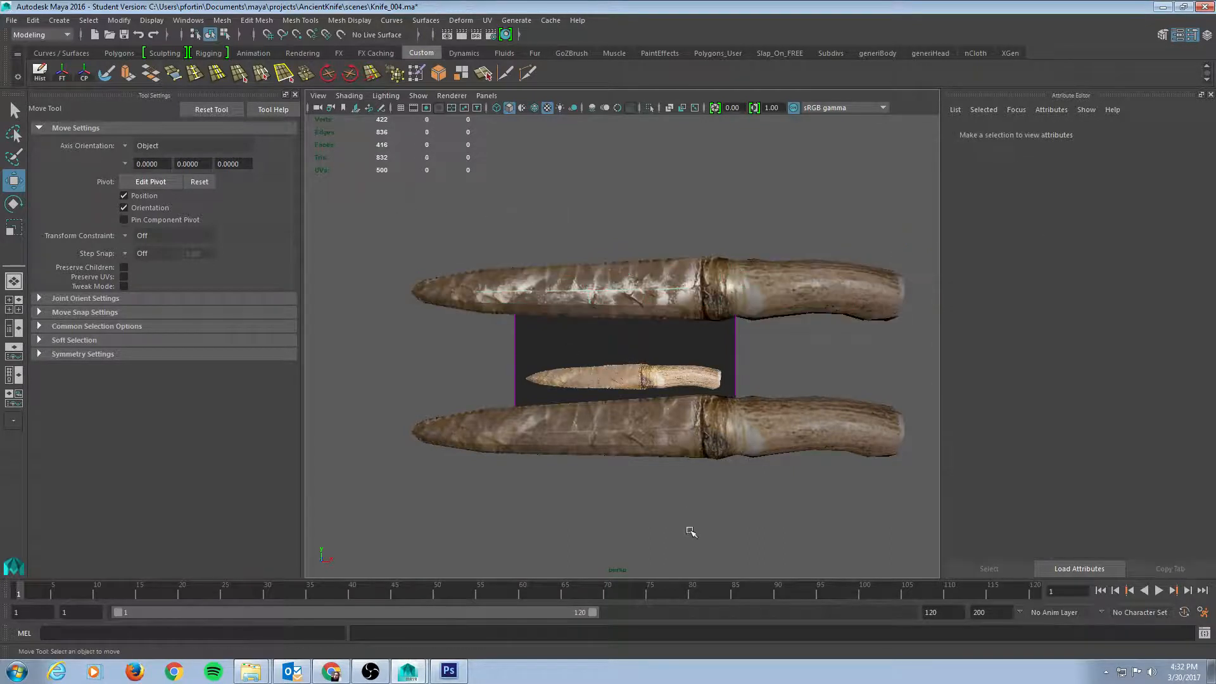
{"action": "mouse_move", "coordinate": [740, 249]}
{"action": "left_mouse_down", "text": "alt"}
{"action": "mouse_move", "coordinate": [760, 240]}
{"action": "mouse_move", "coordinate": [728, 245]}
{"action": "mouse_move", "coordinate": [751, 243]}
{"action": "left_mouse_up", "text": "alt"}
{"action": "left_click_drag", "start_coordinate": [648, 280], "coordinate": [601, 239], "text": "alt"}
- Reduce the Eccentricity of the upper knife's KNifeShader2 to 0.203 and check the tighter highlights
{"action": "left_click", "coordinate": [664, 295]}
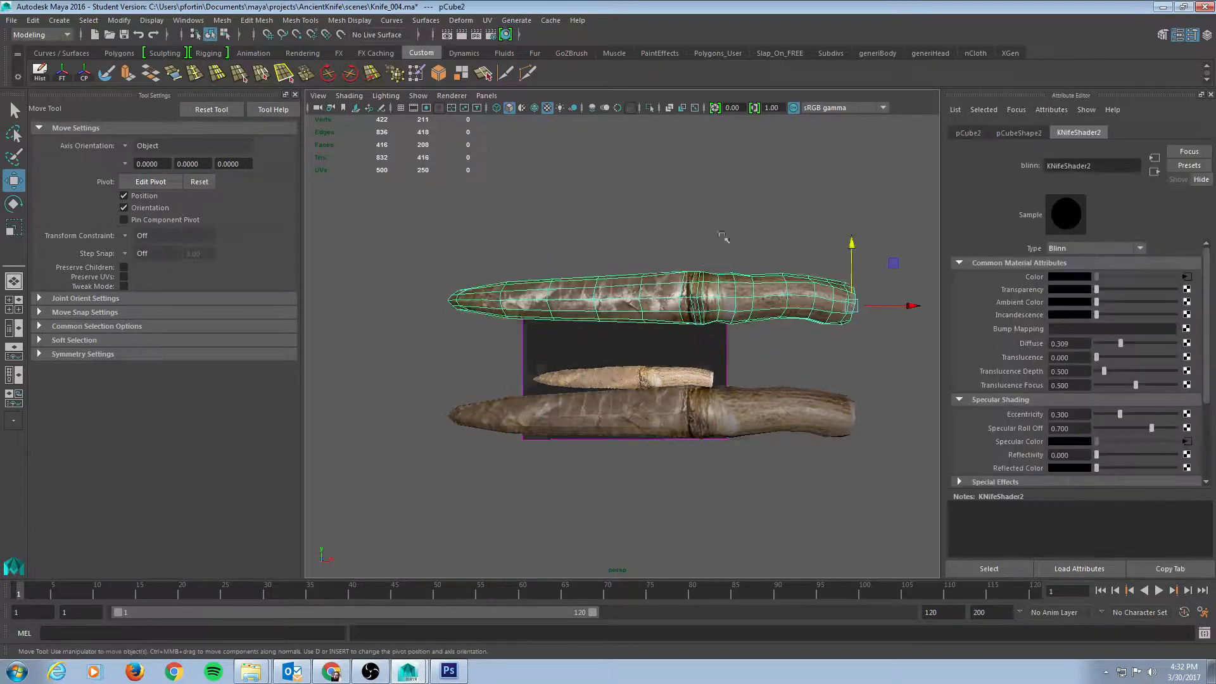
{"action": "left_click_drag", "start_coordinate": [723, 232], "coordinate": [690, 251], "text": "alt"}
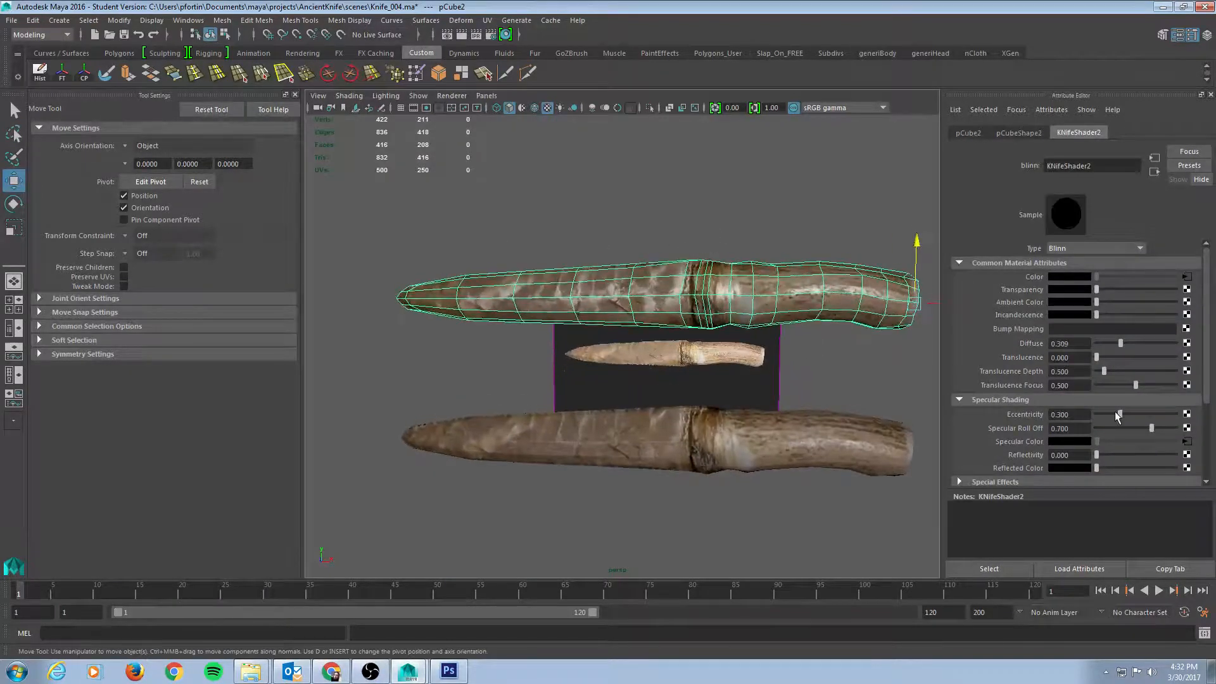
{"action": "left_click_drag", "start_coordinate": [1119, 413], "coordinate": [1112, 415]}
{"action": "left_click_drag", "start_coordinate": [677, 205], "coordinate": [690, 210], "text": "alt"}
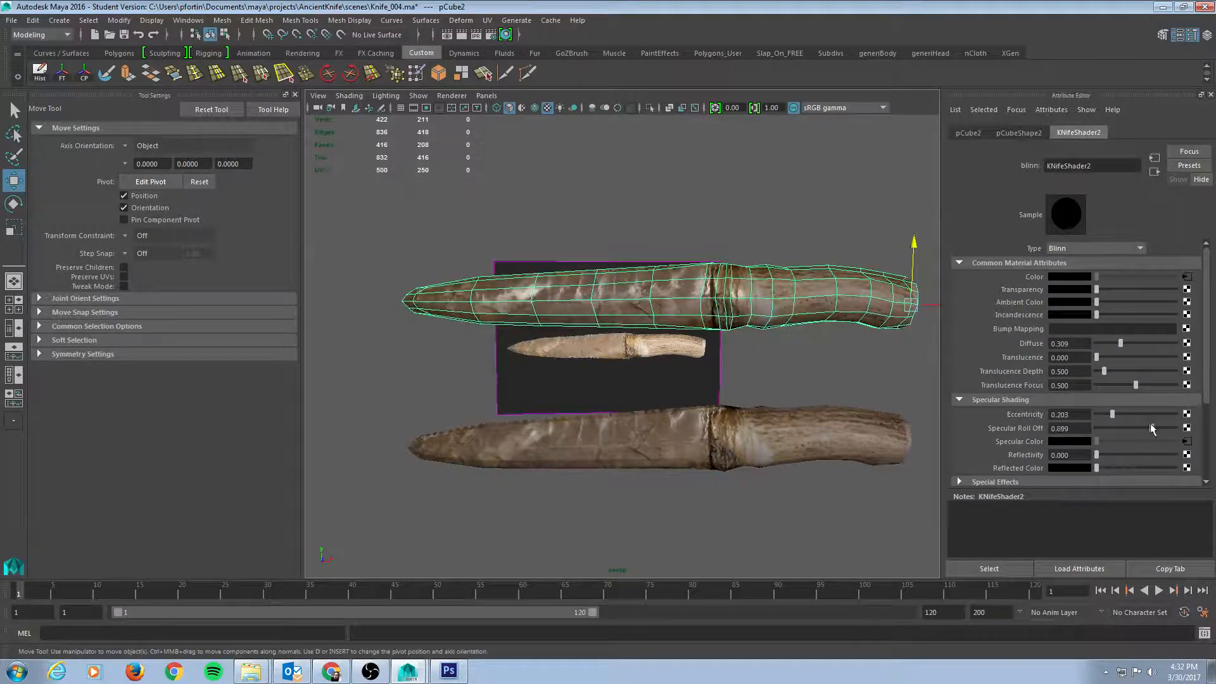
- Set KNifeShader2's Specular Roll Off to 0.260 and Eccentricity to 0.431, then deselect the upper knife
{"action": "left_click_drag", "start_coordinate": [1151, 428], "coordinate": [1131, 414]}
{"action": "left_click_drag", "start_coordinate": [697, 198], "coordinate": [665, 280], "text": "alt"}
{"action": "left_click", "coordinate": [718, 200]}
- Raise the upper knife's KNifeShader2 Eccentricity to 0.602 and Specular Roll Off to 0.862, then review the deselected knives
{"action": "left_click", "coordinate": [665, 279]}
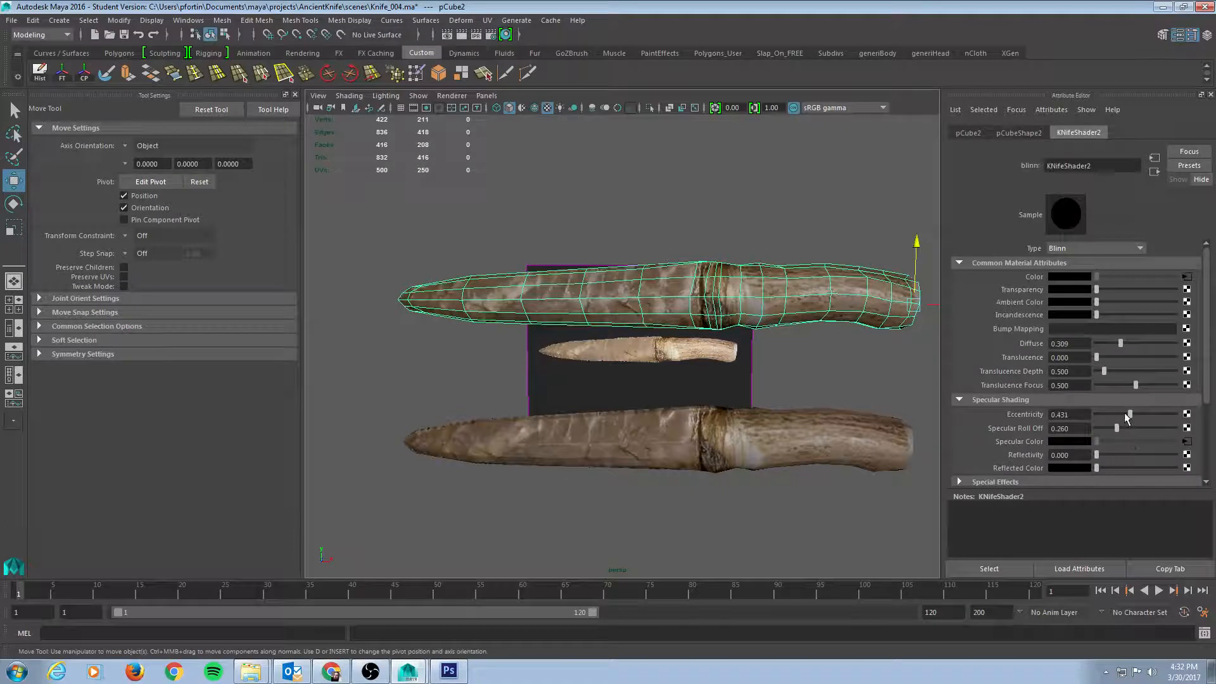
{"action": "left_click_drag", "start_coordinate": [1134, 416], "coordinate": [1167, 432]}
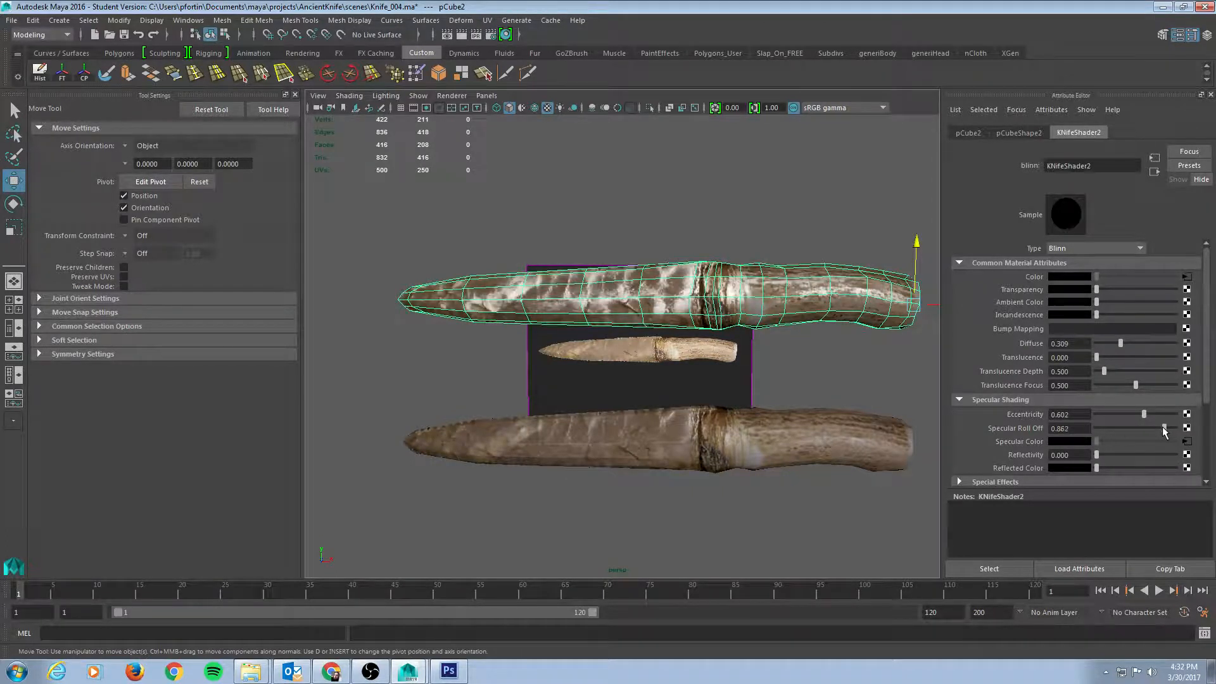
{"action": "left_click", "coordinate": [762, 208]}
{"action": "left_click_drag", "start_coordinate": [762, 208], "coordinate": [731, 208], "text": "alt"}
{"action": "mouse_move", "coordinate": [713, 208]}
{"action": "left_mouse_down", "text": "alt"}
{"action": "mouse_move", "coordinate": [700, 203]}
{"action": "mouse_move", "coordinate": [714, 209]}
{"action": "left_mouse_up", "text": "alt"}
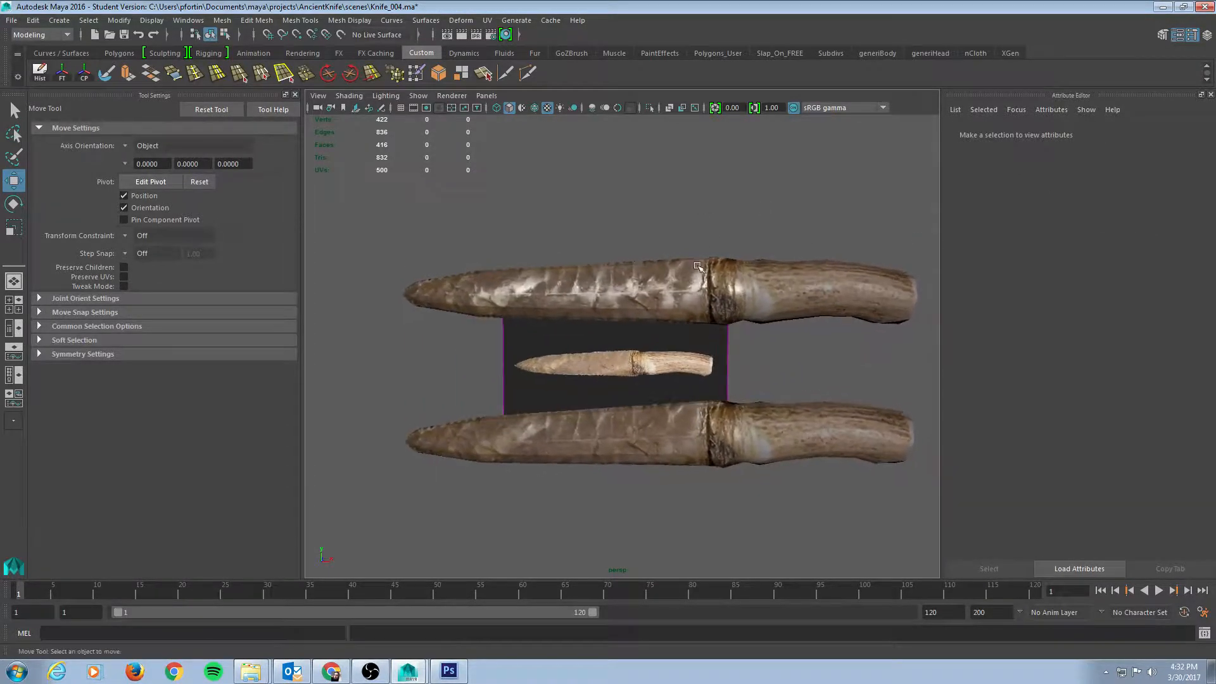
- Set the upper knife's Specular Roll Off to 0.756 and its Eccentricity to 1.000, then examine the broad highlights
{"action": "left_click", "coordinate": [747, 285]}
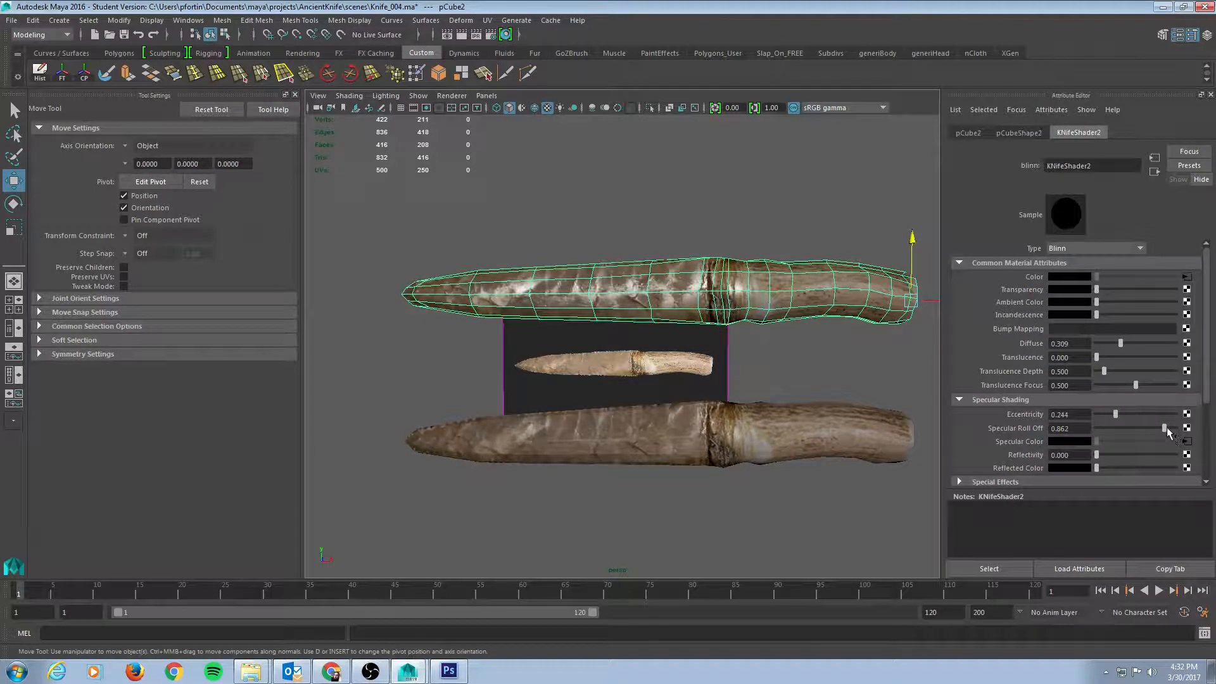
{"action": "left_click_drag", "start_coordinate": [1165, 430], "coordinate": [1156, 431]}
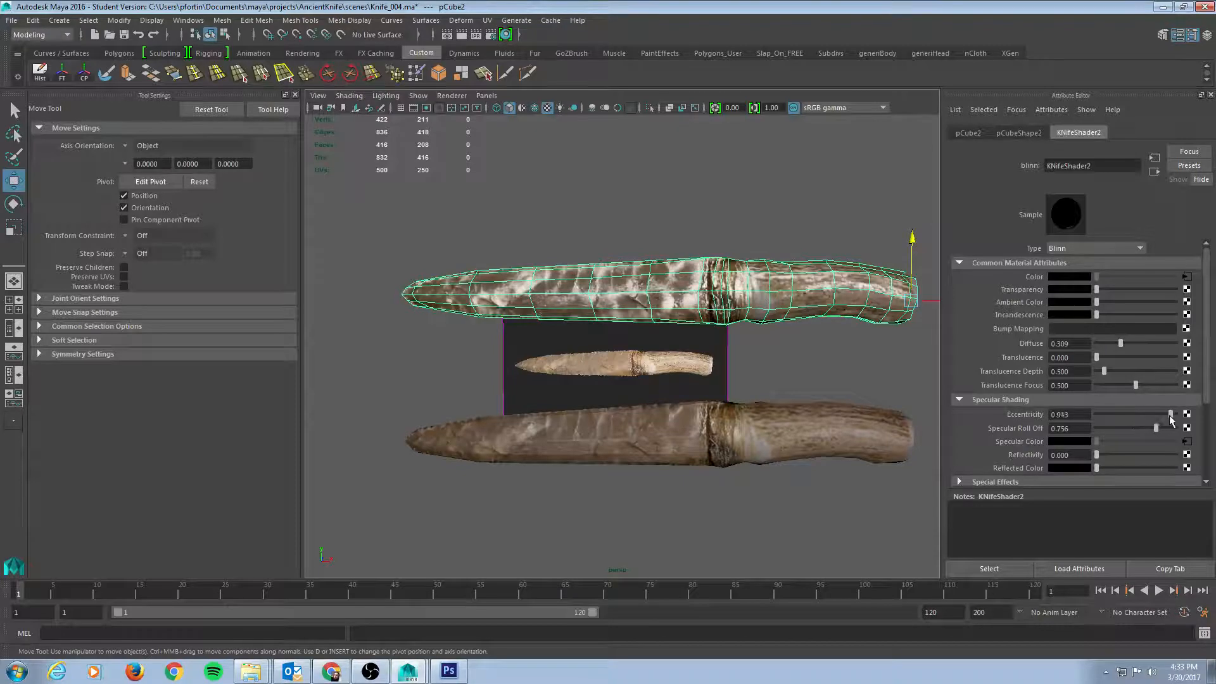
{"action": "left_click", "coordinate": [817, 208]}
{"action": "left_click_drag", "start_coordinate": [817, 208], "coordinate": [759, 223], "text": "alt"}
- Lower the upper knife's Eccentricity to 0.089 and compare both knives' highlights from several angles and distances
{"action": "left_click", "coordinate": [836, 278]}
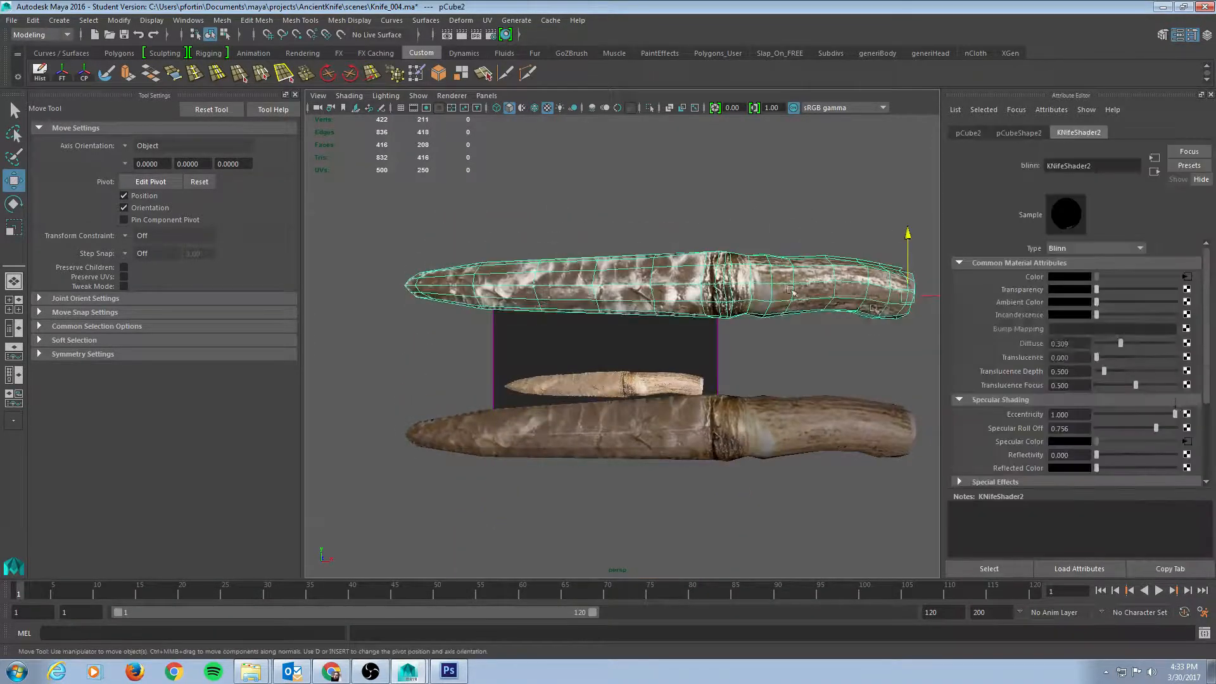
{"action": "left_click_drag", "start_coordinate": [1177, 416], "coordinate": [1107, 417]}
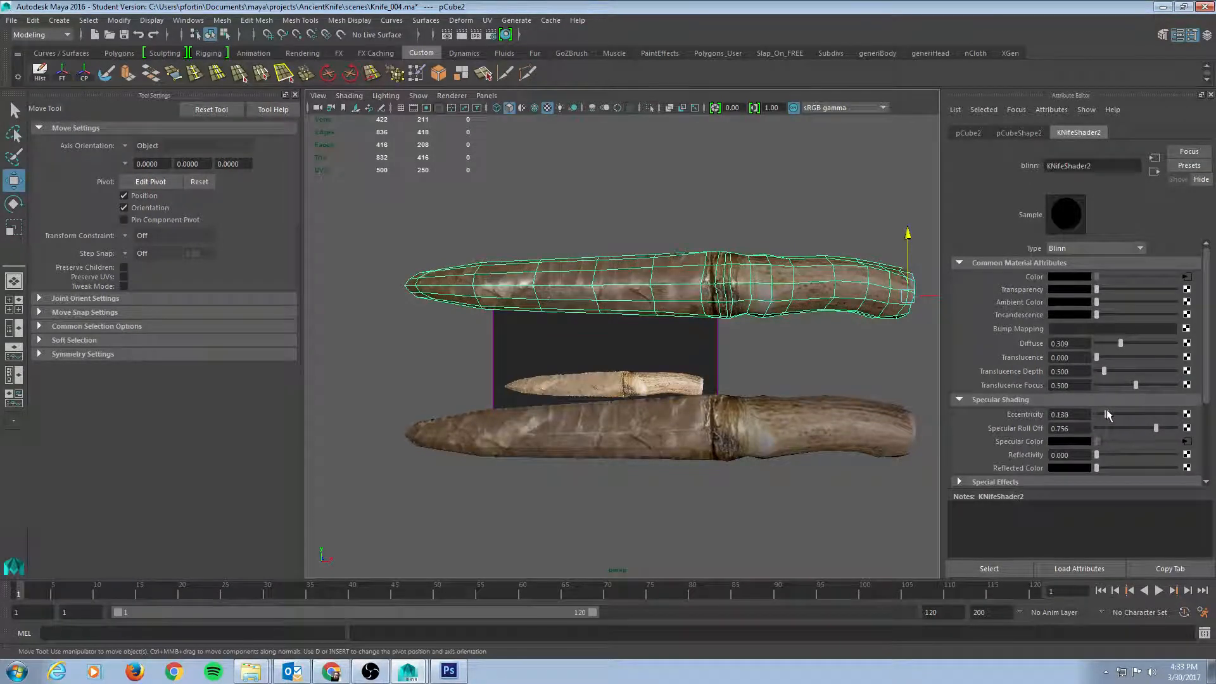
{"action": "left_click", "coordinate": [787, 203]}
{"action": "left_click_drag", "start_coordinate": [787, 203], "coordinate": [732, 204], "text": "alt"}
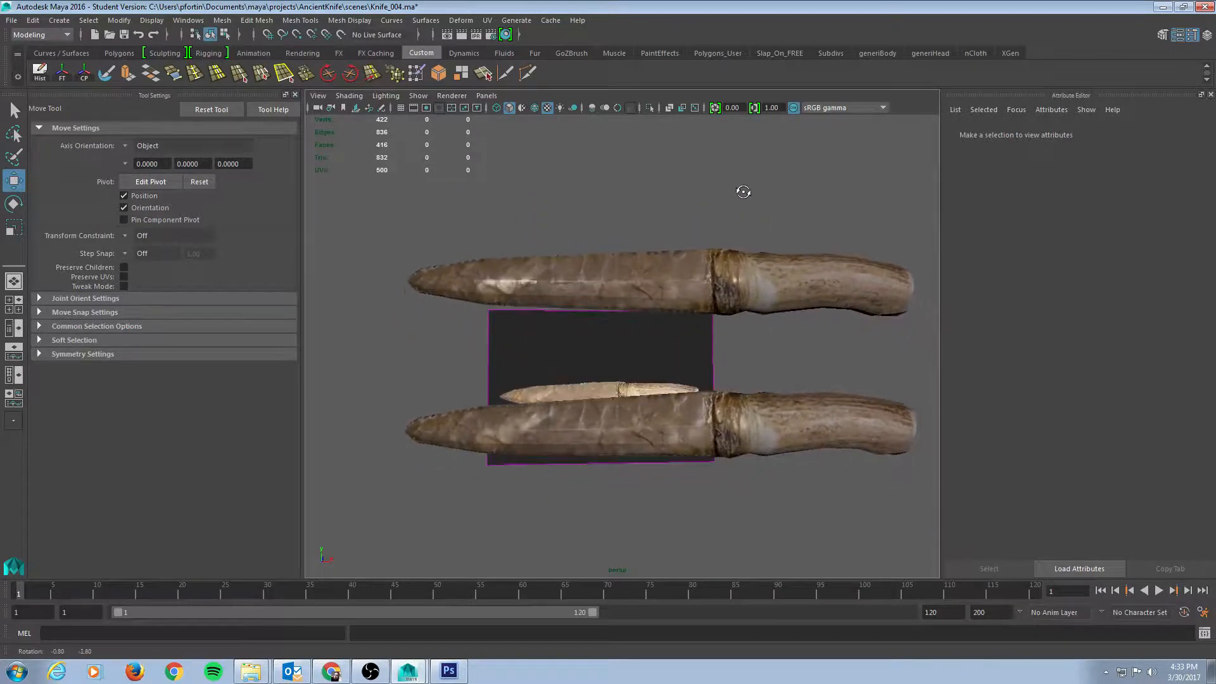
{"action": "left_click_drag", "start_coordinate": [725, 198], "coordinate": [800, 250], "text": "alt"}
{"action": "right_click_drag", "start_coordinate": [799, 250], "coordinate": [711, 226], "text": "alt"}
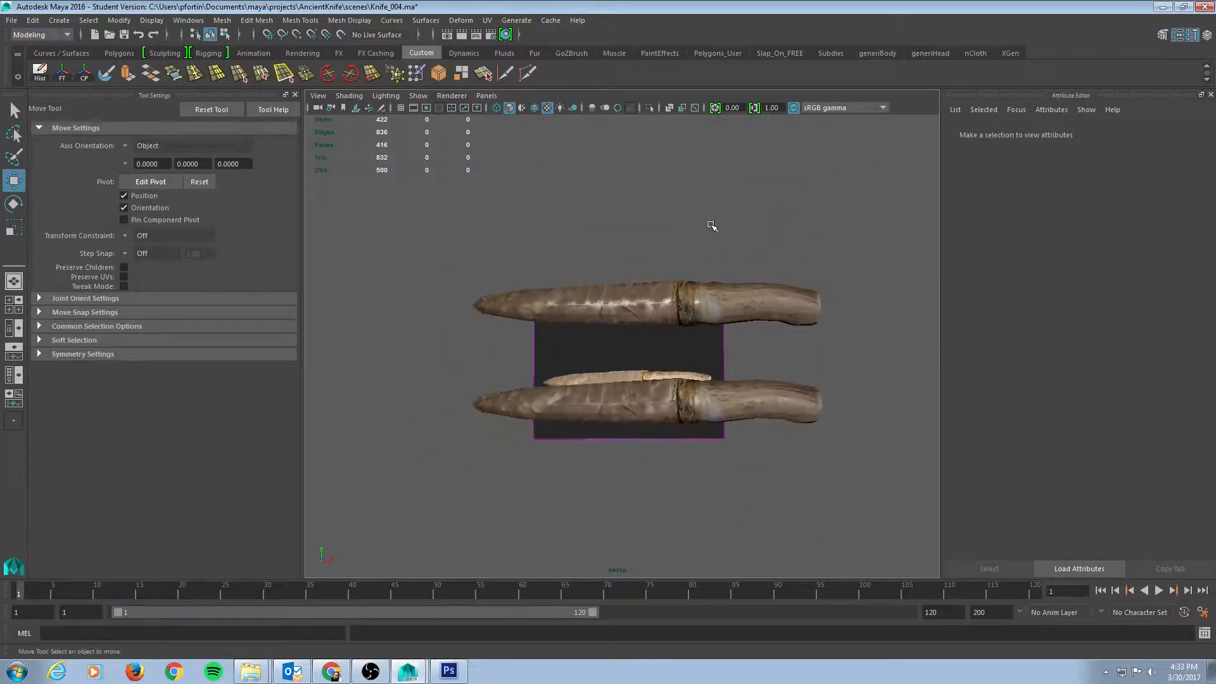
{"action": "mouse_move", "coordinate": [759, 220]}
{"action": "left_mouse_down", "text": "alt"}
{"action": "mouse_move", "coordinate": [766, 213]}
{"action": "mouse_move", "coordinate": [753, 228]}
{"action": "left_mouse_up", "text": "alt"}
- Set the upper knife's KNifeShader2 Eccentricity to 0.138 and Specular Roll Off to 0.715, then deselect it
{"action": "left_click", "coordinate": [745, 301]}
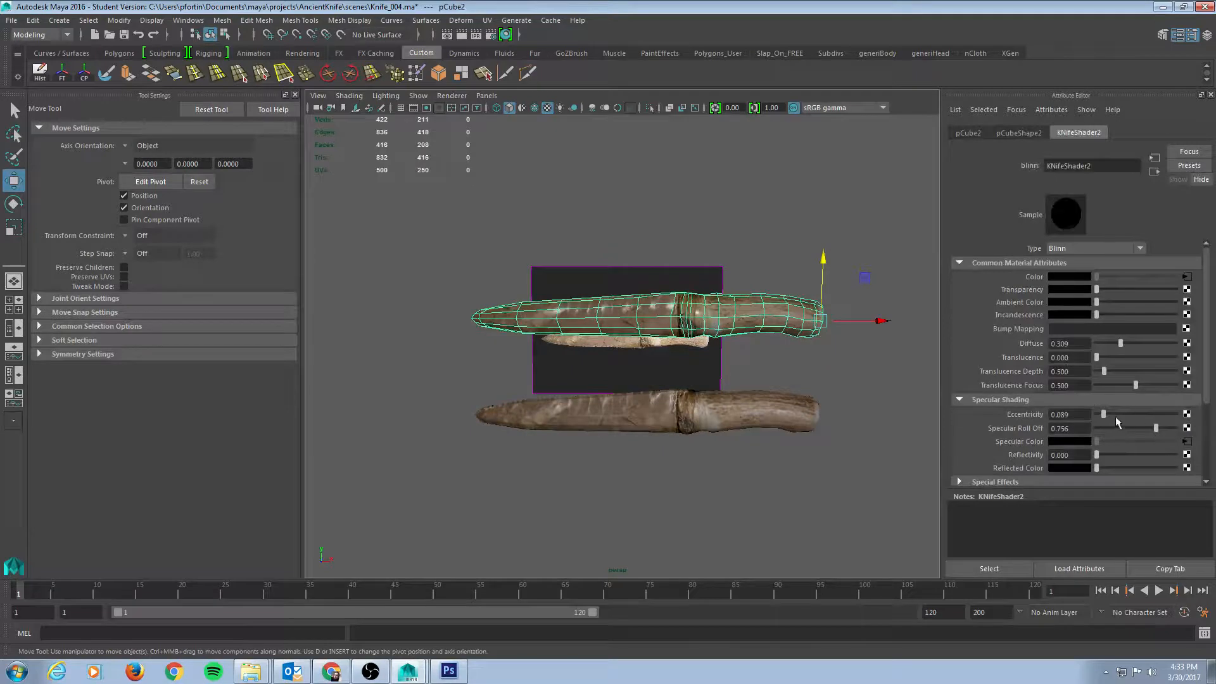
{"action": "left_click_drag", "start_coordinate": [1106, 416], "coordinate": [1111, 416]}
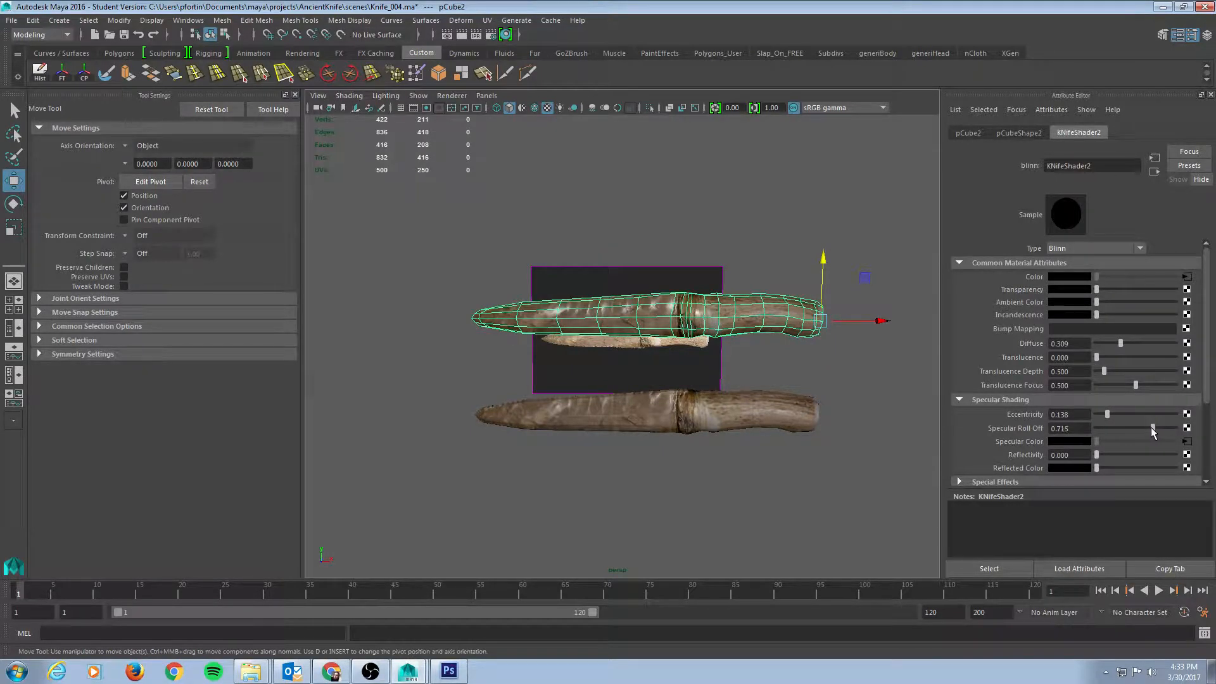
{"action": "left_click", "coordinate": [768, 239]}
{"action": "left_click_drag", "start_coordinate": [768, 238], "coordinate": [727, 231], "text": "alt"}
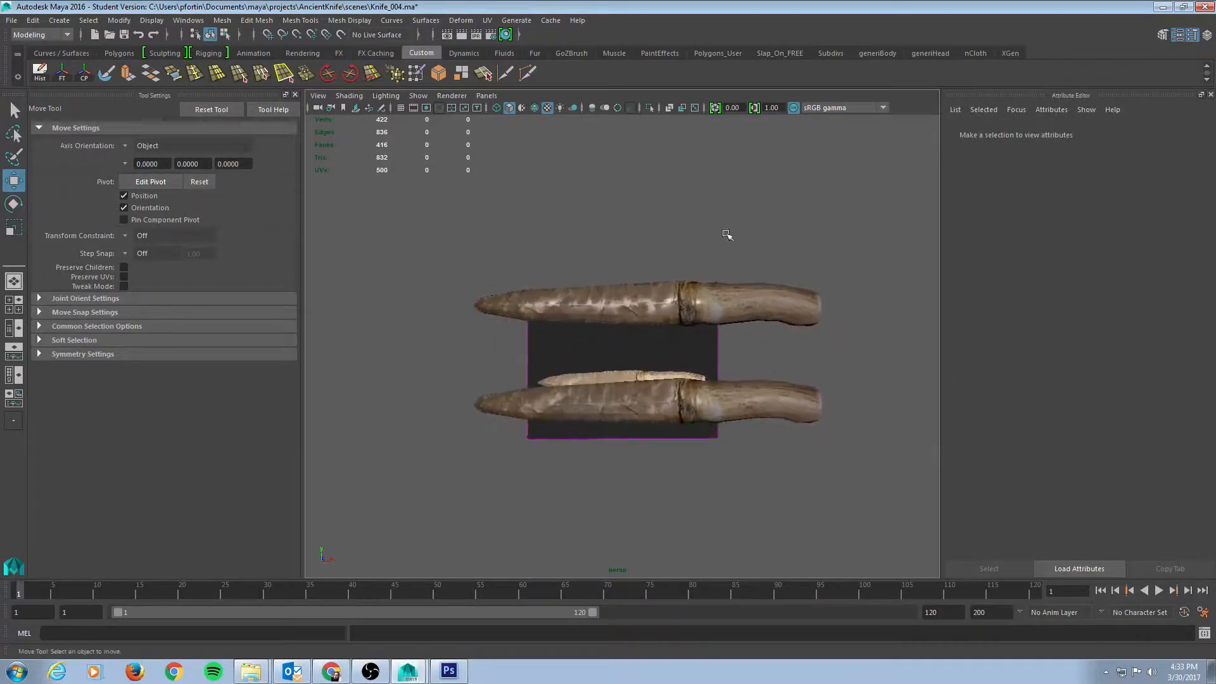
- Switch to Photoshop and save the contrasty knife map as a PNG named KnifeSPEC2 in sourceimages, with smallest compression and no interlacing
{"action": "key", "text": "alt+Tab"}
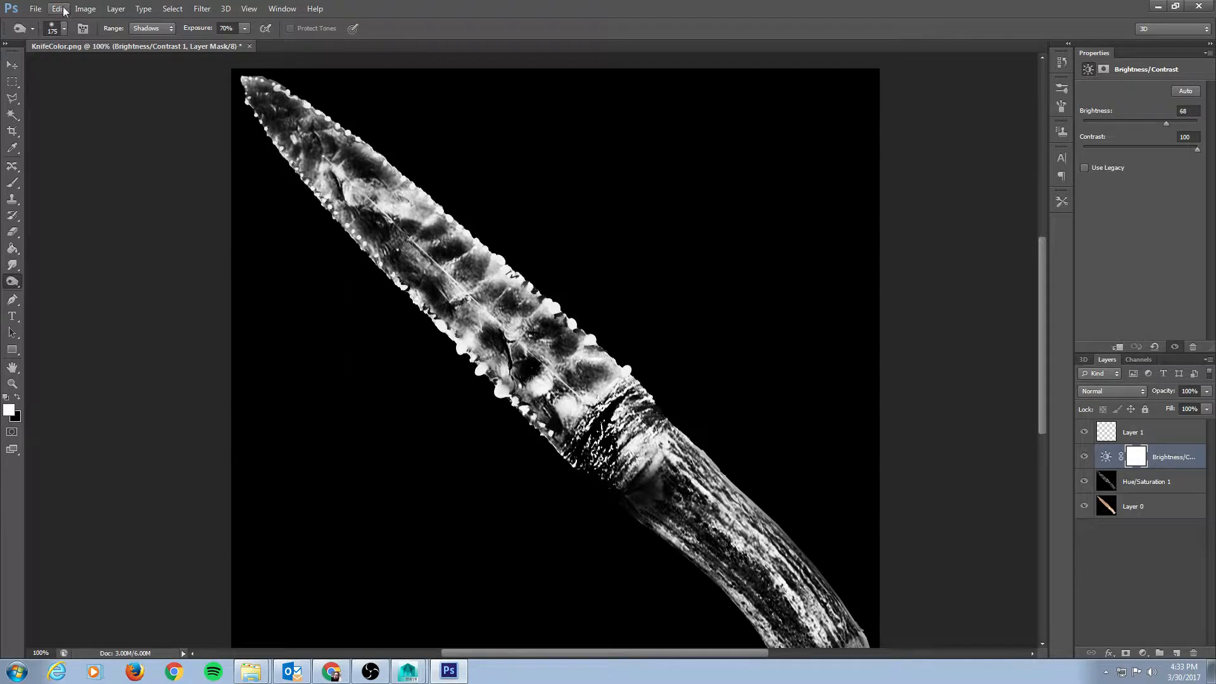
{"action": "left_click", "coordinate": [36, 8]}
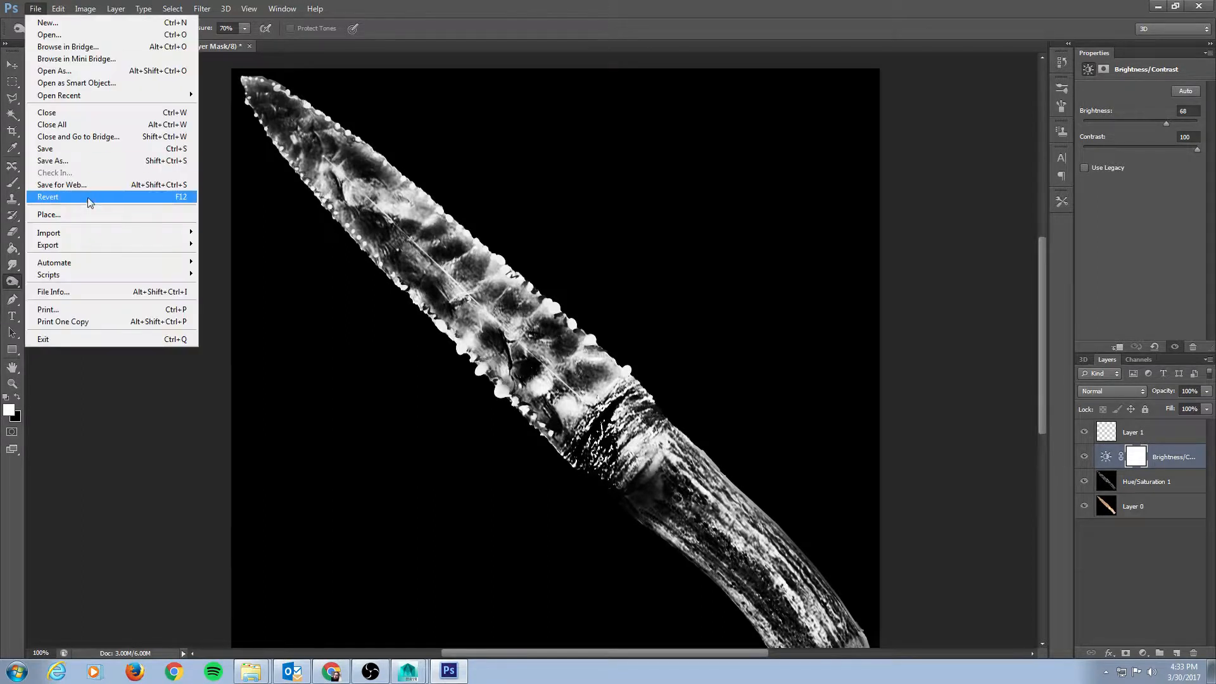
{"action": "left_click", "coordinate": [82, 162]}
{"action": "left_click", "coordinate": [633, 470]}
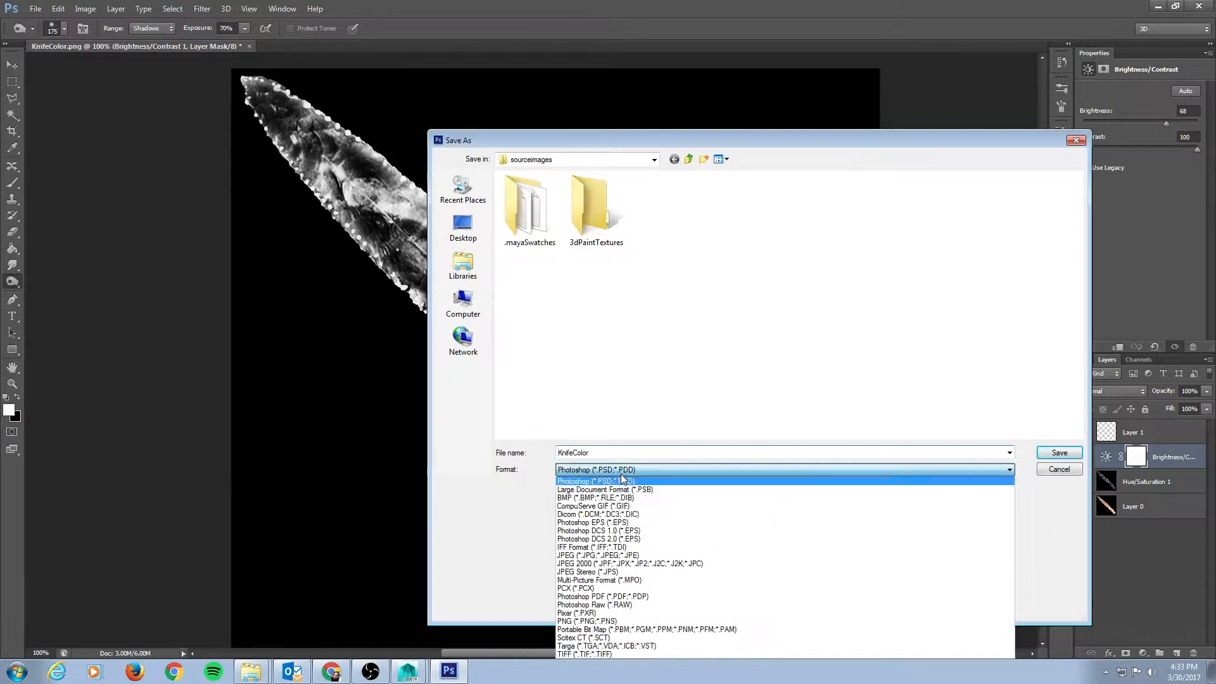
{"action": "left_click", "coordinate": [728, 621]}
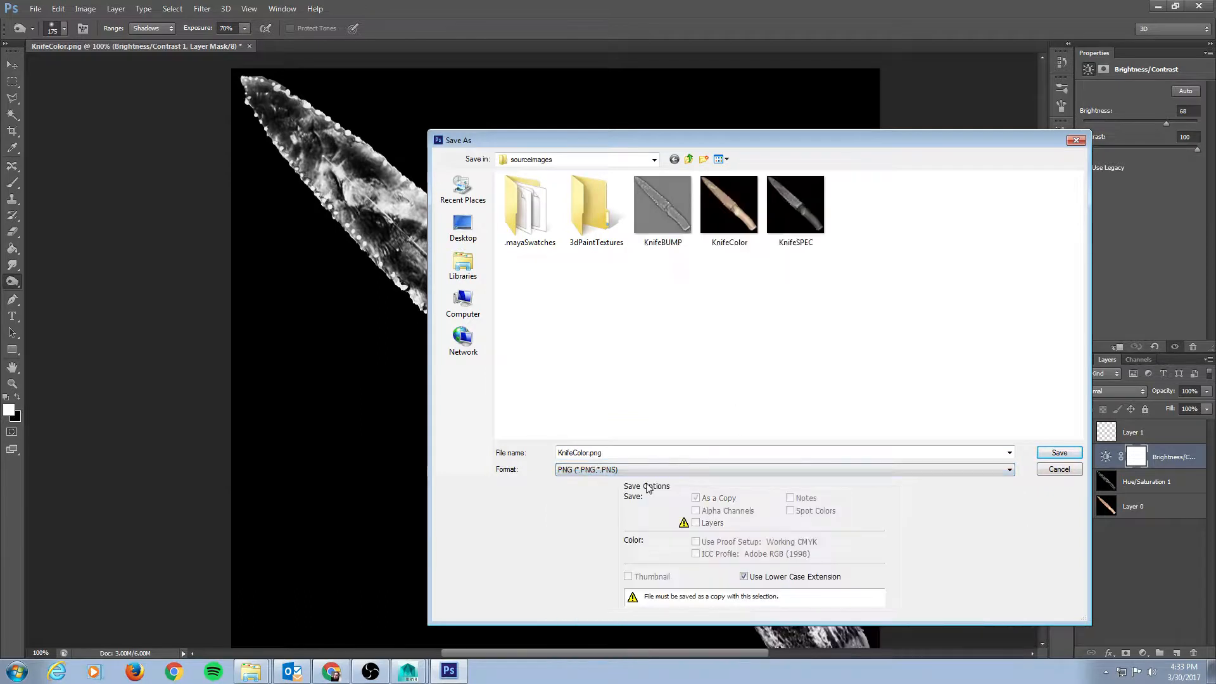
{"action": "left_click", "coordinate": [795, 202]}
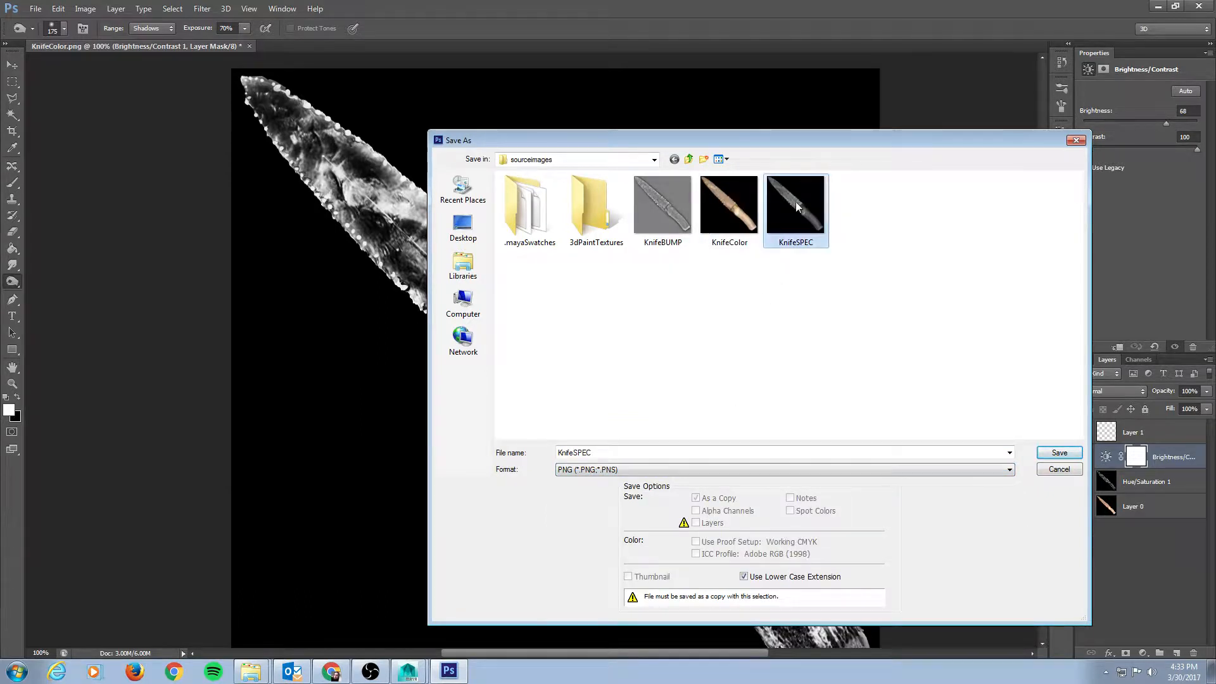
{"action": "double_click", "coordinate": [608, 453]}
{"action": "left_click", "coordinate": [608, 454]}
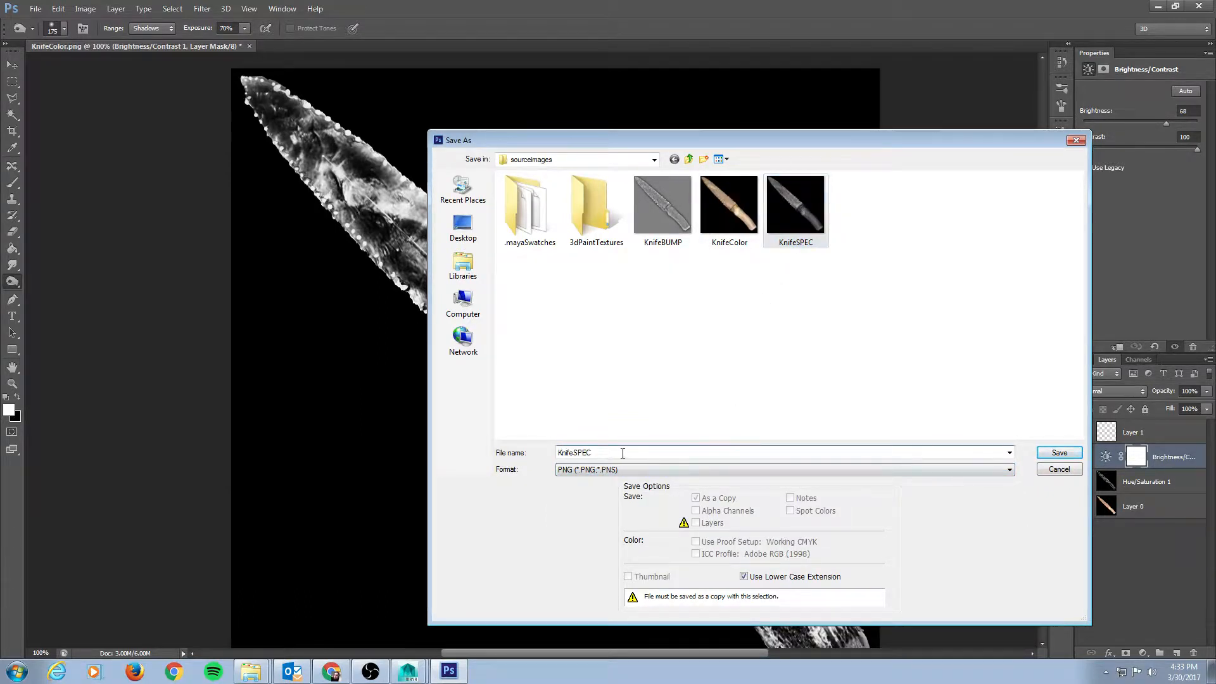
{"action": "type", "text": "2"}
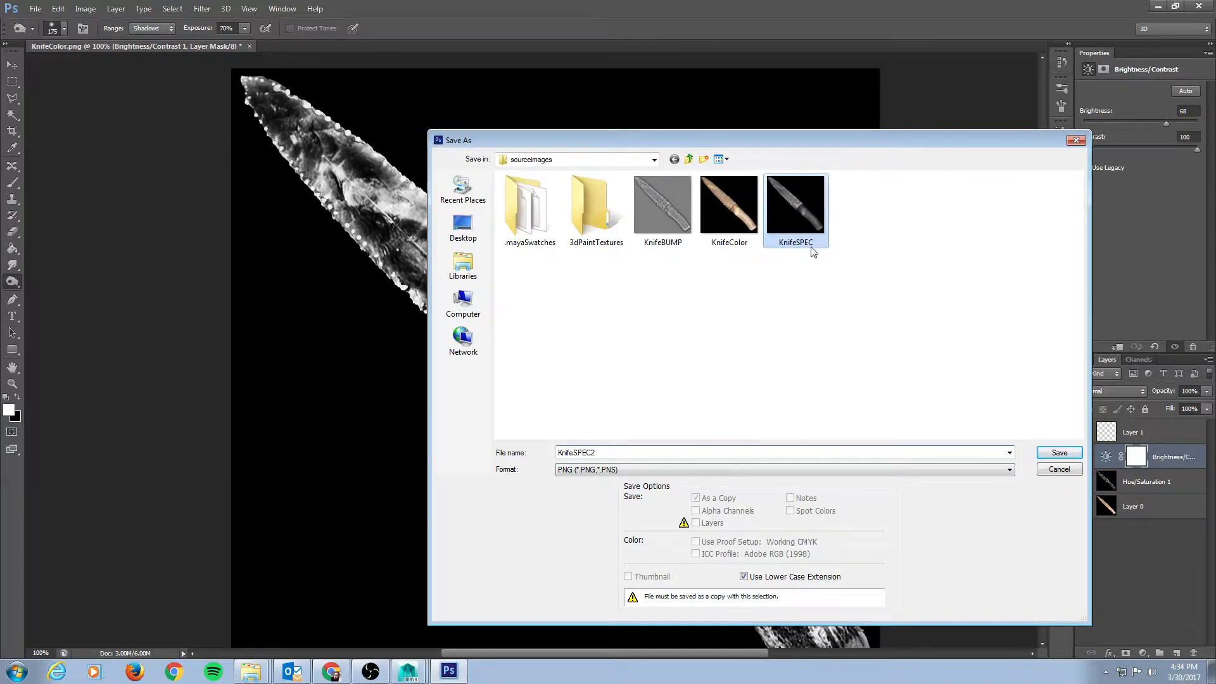
{"action": "left_click", "coordinate": [1058, 453]}
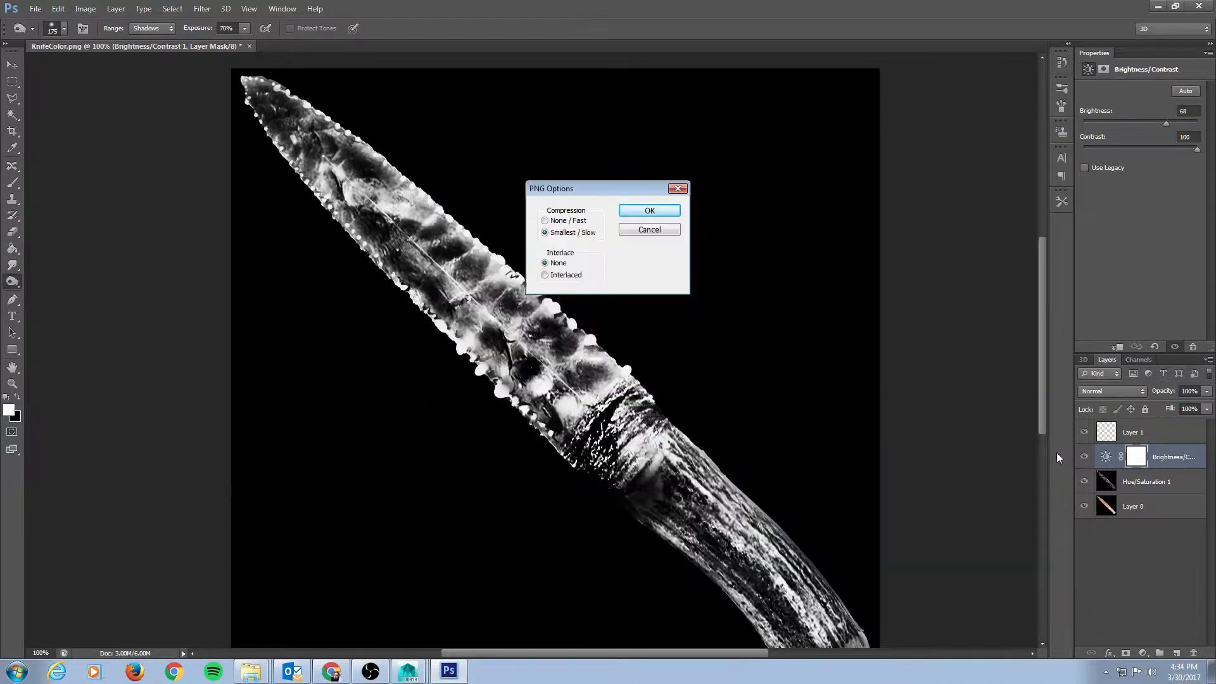
{"action": "left_click", "coordinate": [647, 211]}
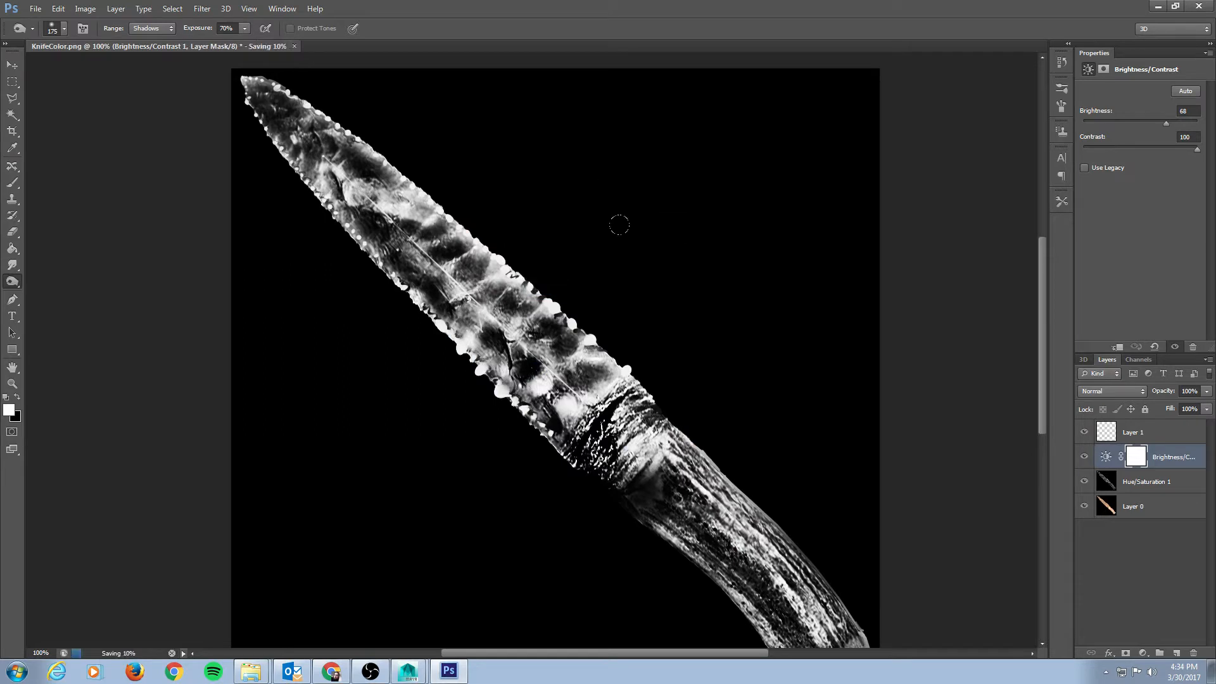